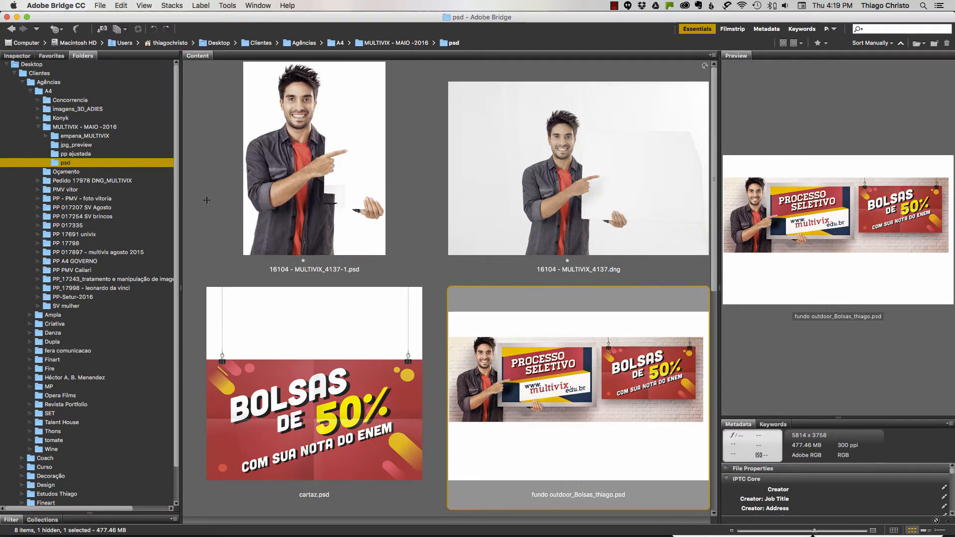
# Step: Open multivix tratamento-01.jpg from the Bridge psd folder in Photoshop and hide the interface panels for a larger view
pyautogui.press('super+Tab')
pyautogui.press('super+shift+Tab')
pyautogui.press('super+shift+Tab')
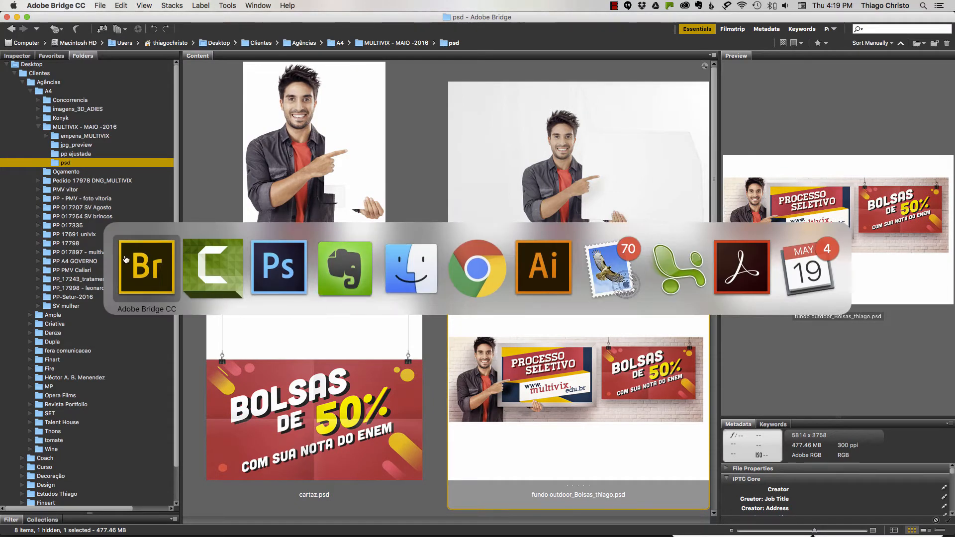
pyautogui.scroll(-5, 698, 429)
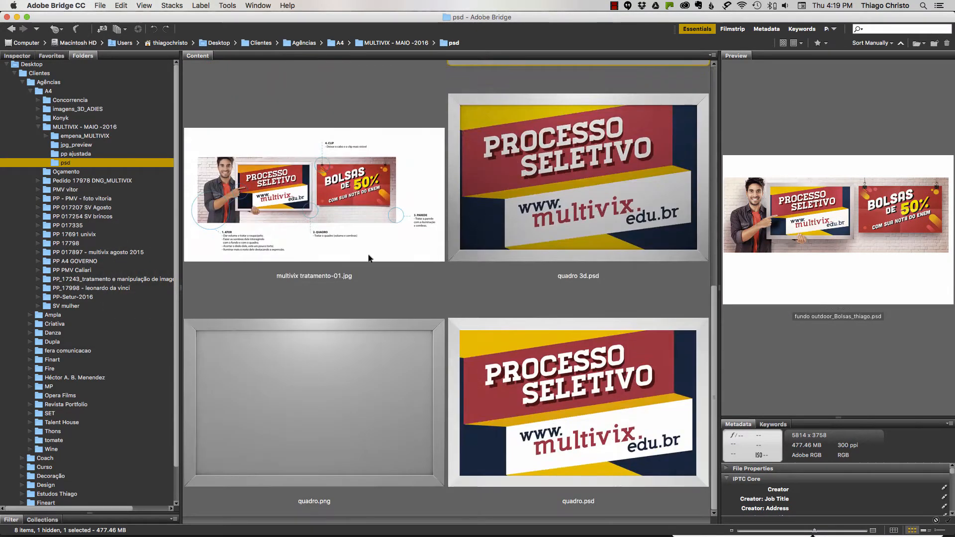
pyautogui.doubleClick(354, 234)
pyautogui.moveTo(391, 245); pyautogui.dragTo(414, 239)
pyautogui.press('Tab')
pyautogui.moveTo(472, 244); pyautogui.dragTo(484, 243)
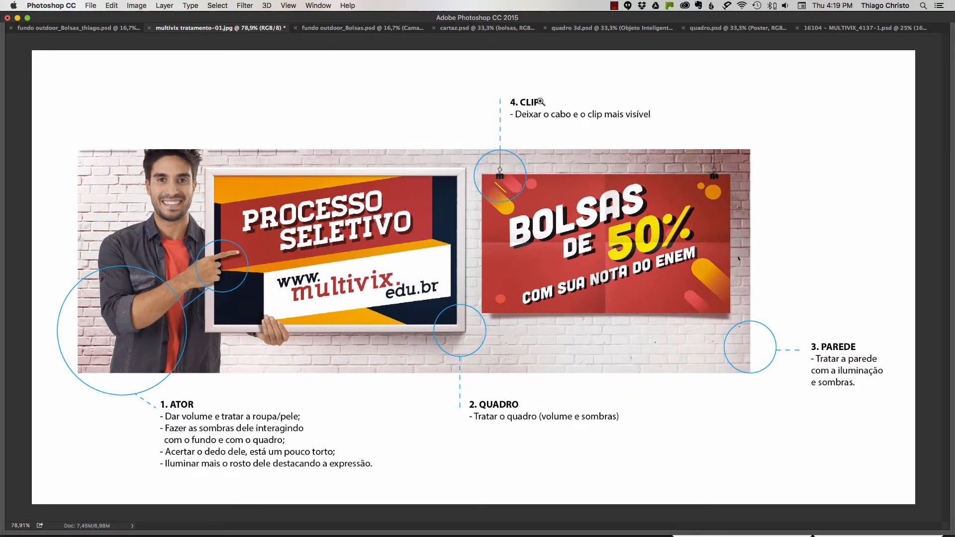
# Step: Examine the briefing notes for the clip, wall, frame and actor, and restore the overall view with the panels shown
pyautogui.moveTo(577, 108); pyautogui.dragTo(538, 107)
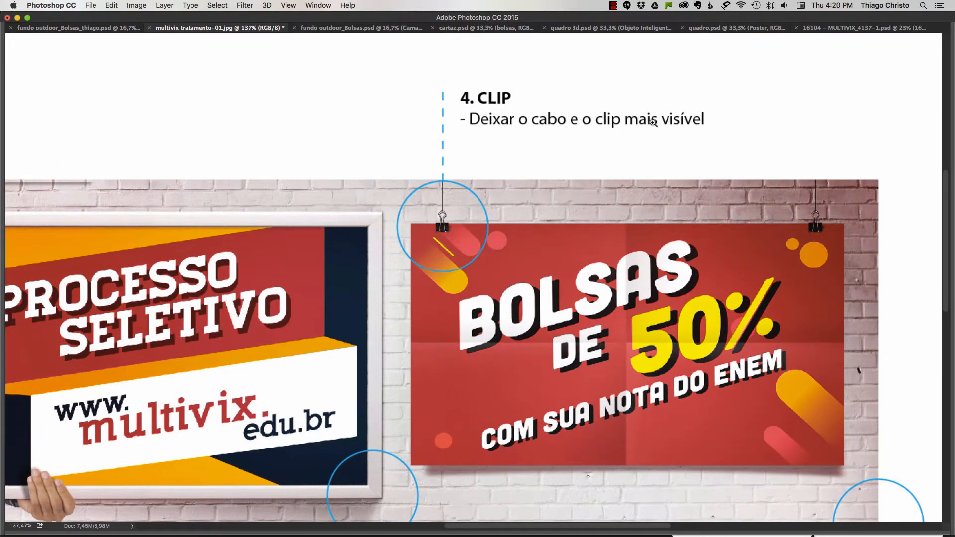
pyautogui.scroll(-6, 619, 169)
pyautogui.scroll(6, 833, 369)
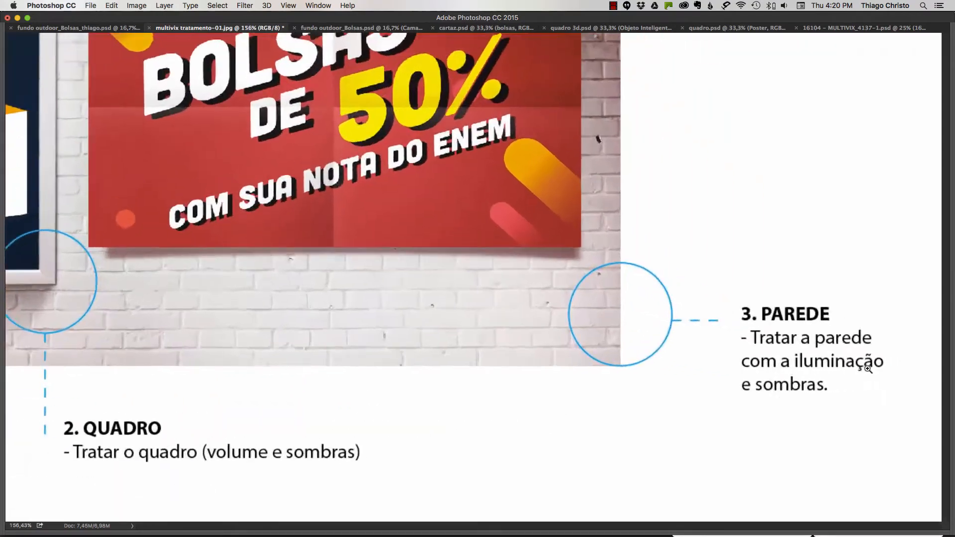
pyautogui.scroll(-5, 865, 368)
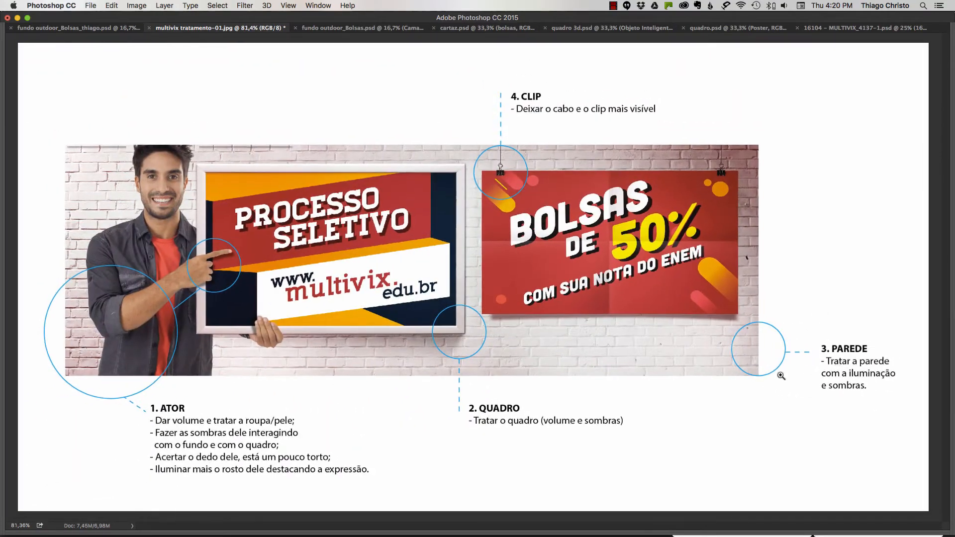
pyautogui.scroll(4, 473, 348)
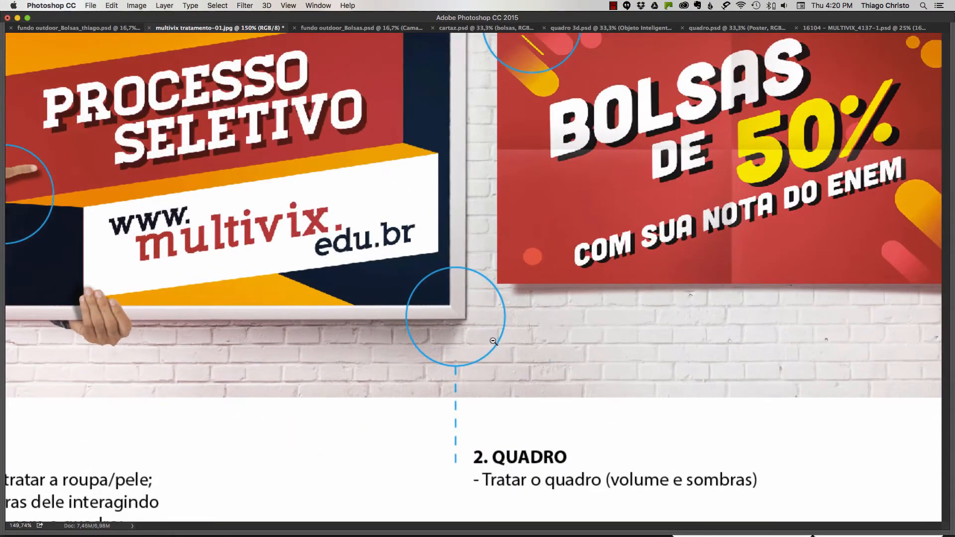
pyautogui.scroll(-4, 494, 341)
pyautogui.scroll(2, 50, 432)
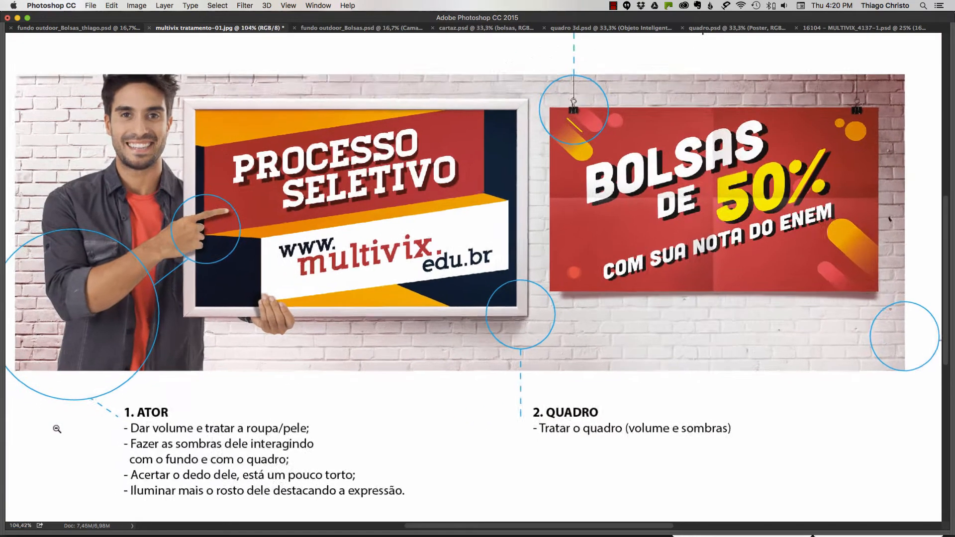
pyautogui.scroll(1, 57, 429)
pyautogui.moveTo(159, 354); pyautogui.dragTo(281, 340)
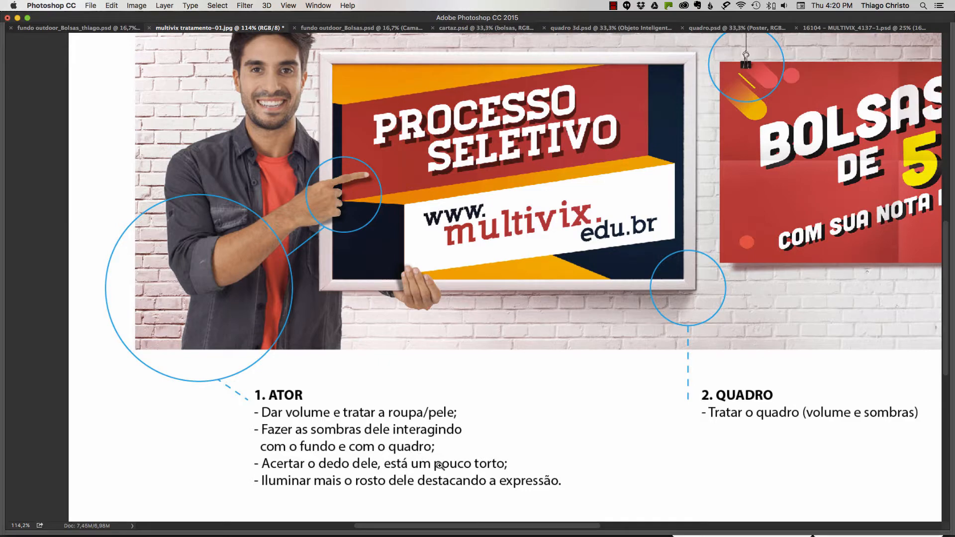
pyautogui.moveTo(332, 172); pyautogui.dragTo(334, 192)
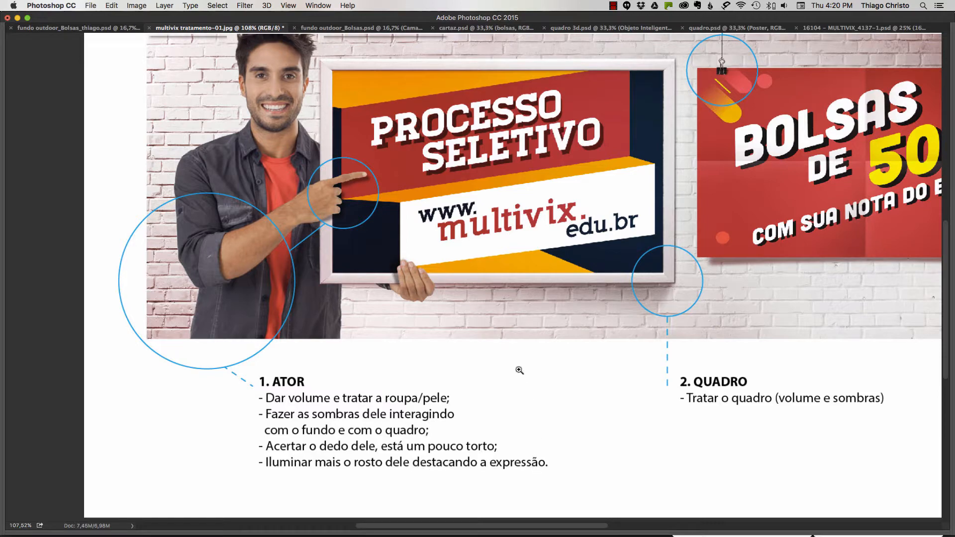
pyautogui.press('super+minus')
pyautogui.press('super+minus')
pyautogui.press('Tab')
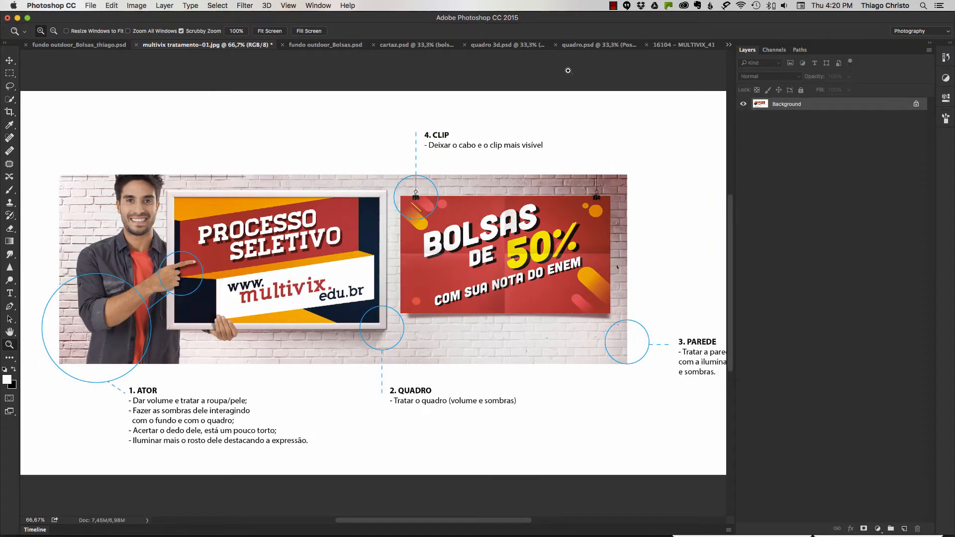
# Step: Switch to Bridge, look at the original DNG photo, and open 16104 - MULTIVIX_4137-1.psd
pyautogui.press('super+Tab')
pyautogui.scroll(5, 595, 137)
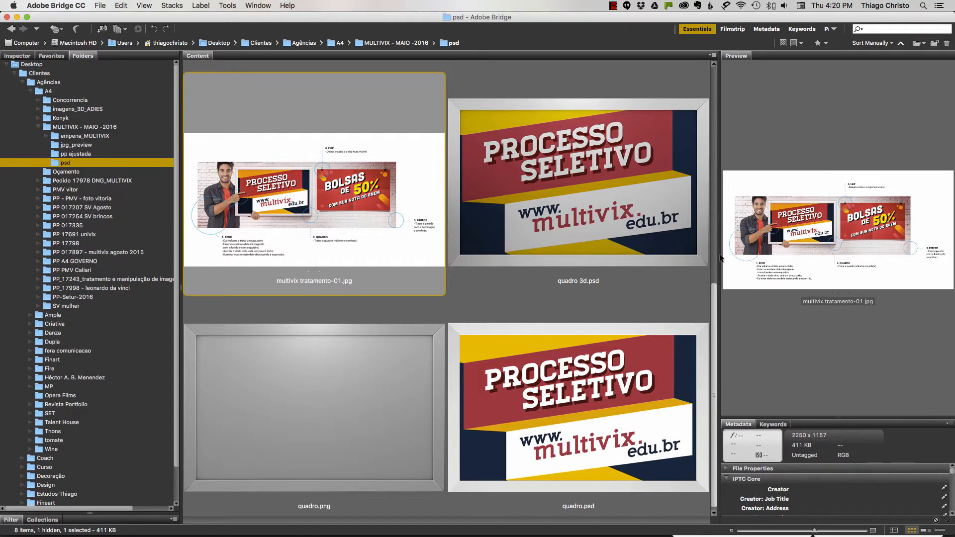
pyautogui.doubleClick(583, 153)
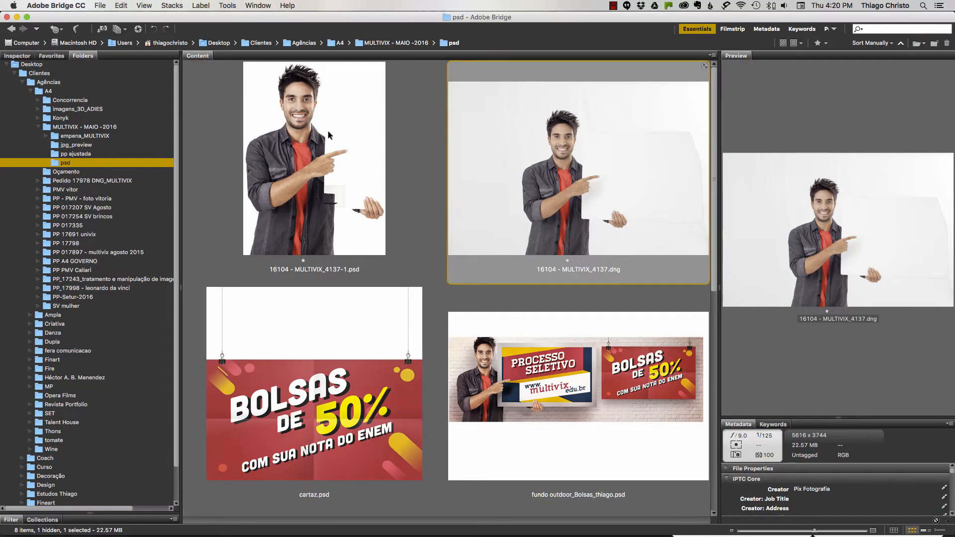
pyautogui.click(310, 151)
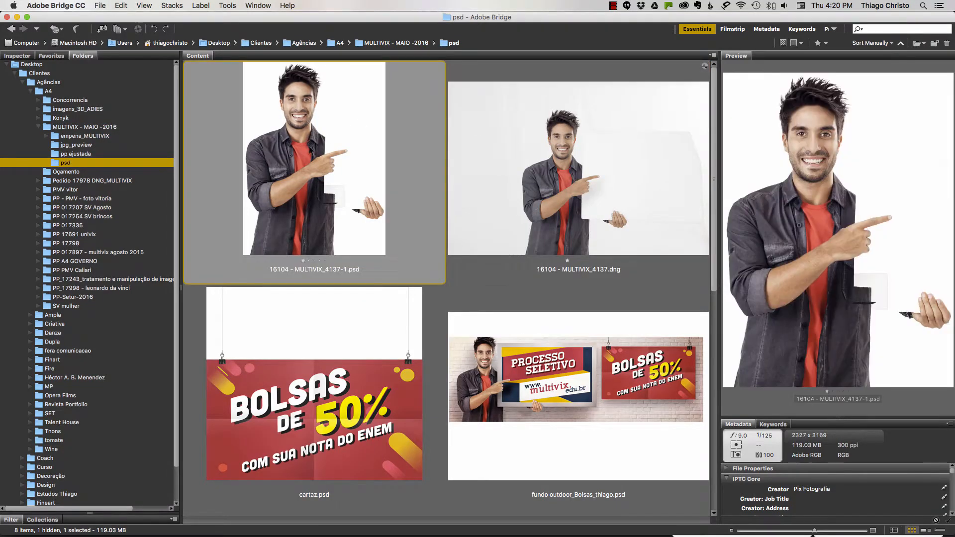
pyautogui.doubleClick(312, 169)
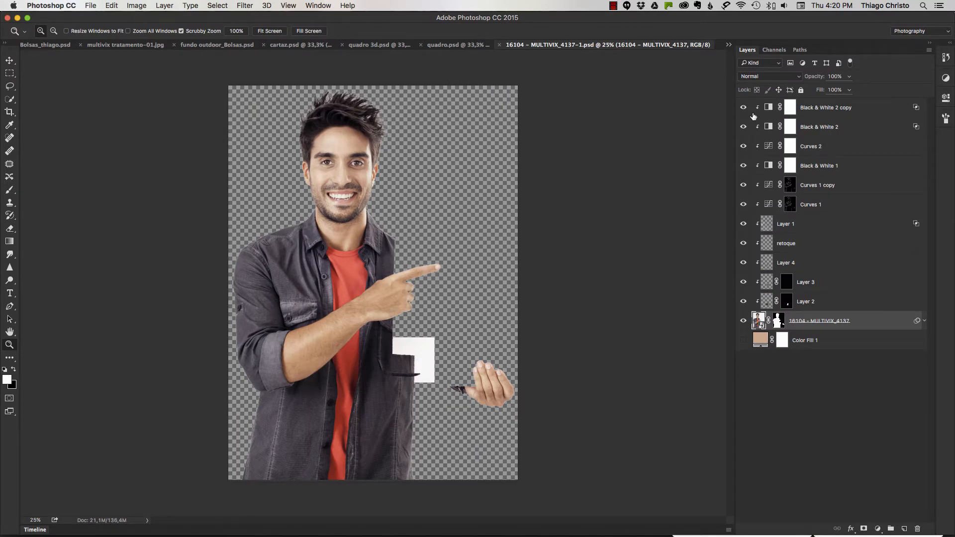
# Step: Hide all layers above the 16104 - MULTIVIX_4137 photo layer and show Color Fill 1 behind it
pyautogui.moveTo(745, 106); pyautogui.dragTo(743, 324)
pyautogui.click(743, 341)
pyautogui.click(743, 322)
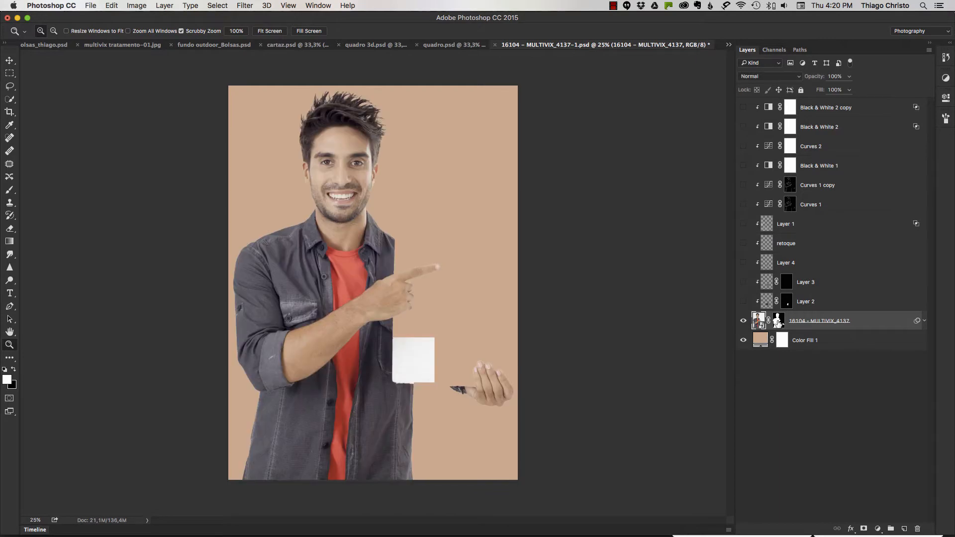
# Step: Disable the photo layer's mask and inspect the smart object's raw settings in Camera Raw without changing them
pyautogui.keyDown('shift'); pyautogui.click(779, 324); pyautogui.keyUp('shift')
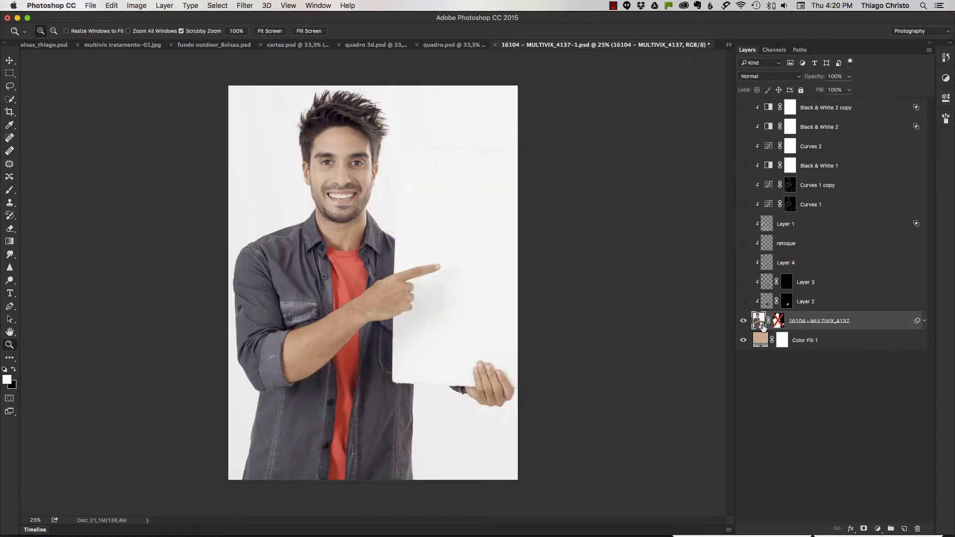
pyautogui.doubleClick(759, 322)
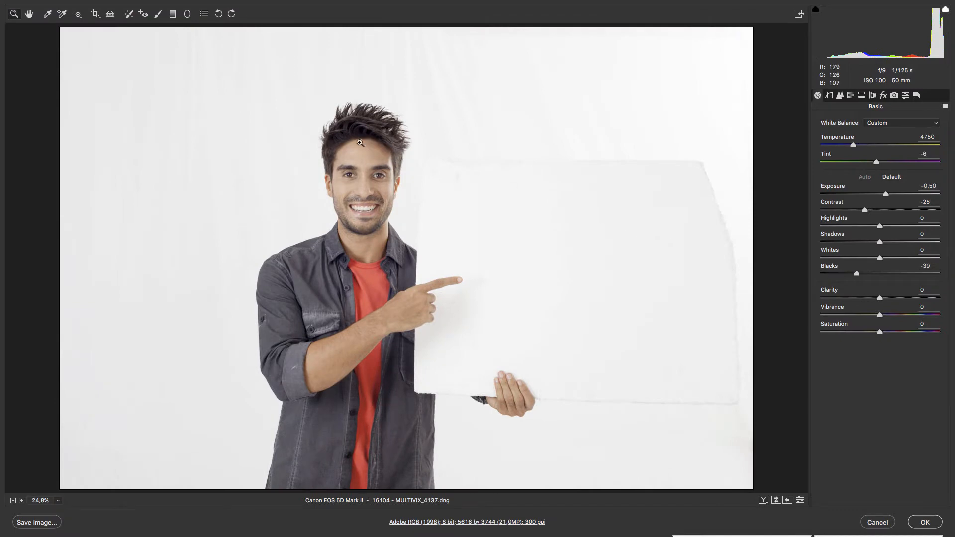
pyautogui.press('Escape')
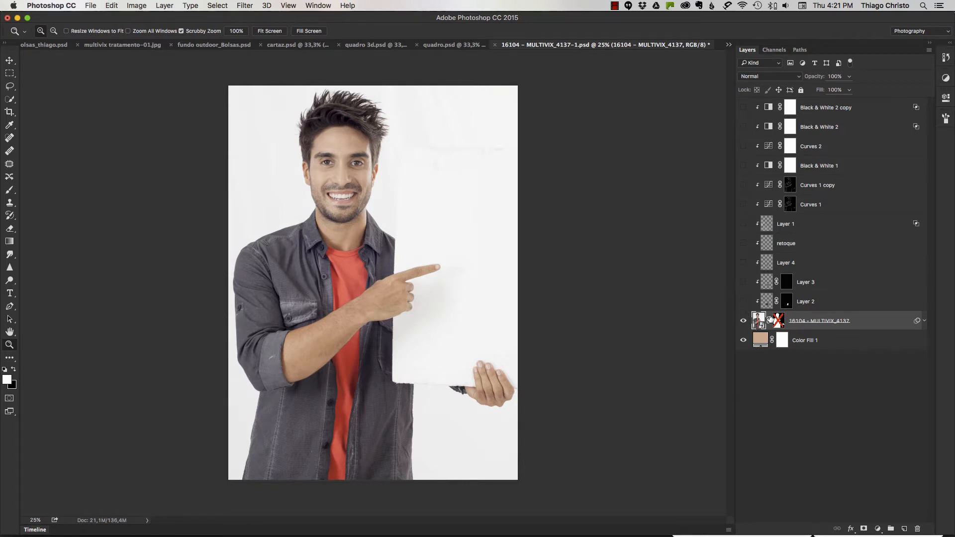
# Step: Release Layer 2 from its clipping mask, hide the photo layer and show Layer 2's shirt patch alone over the colour fill
pyautogui.keyDown('alt'); pyautogui.click(807, 310); pyautogui.keyUp('alt')
pyautogui.click(744, 321)
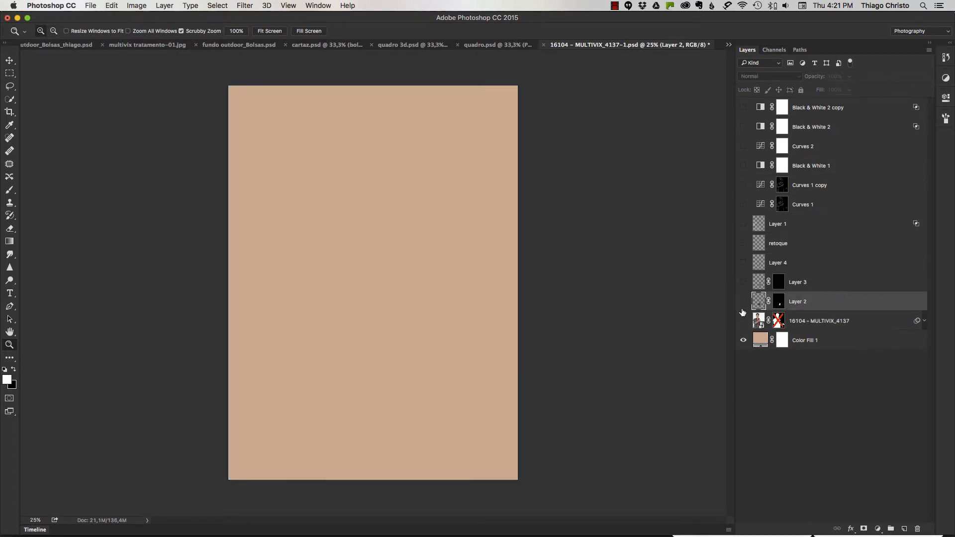
pyautogui.click(743, 302)
pyautogui.moveTo(488, 373); pyautogui.dragTo(459, 388)
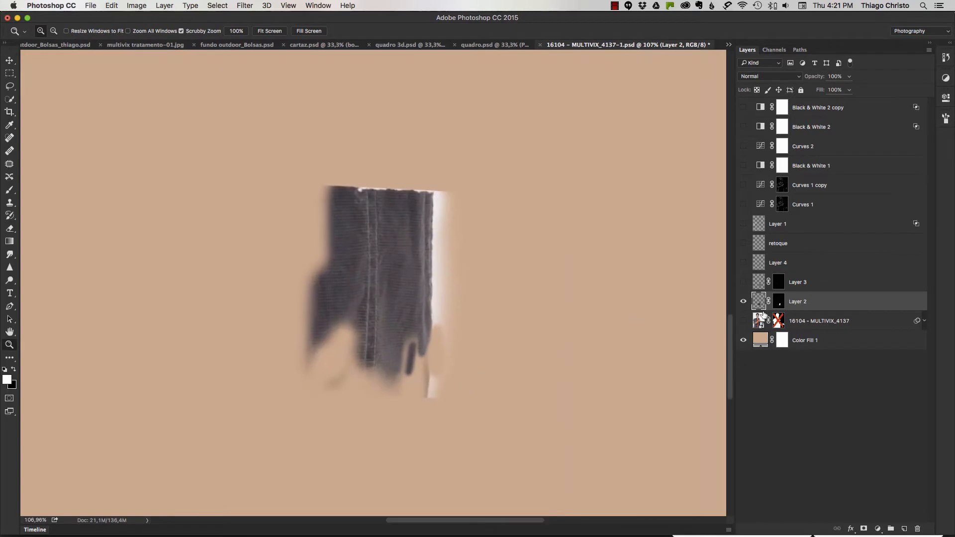
# Step: Show the photo layer again and compare the shirt edge with the Layer 2 patch hidden and shown
pyautogui.click(744, 321)
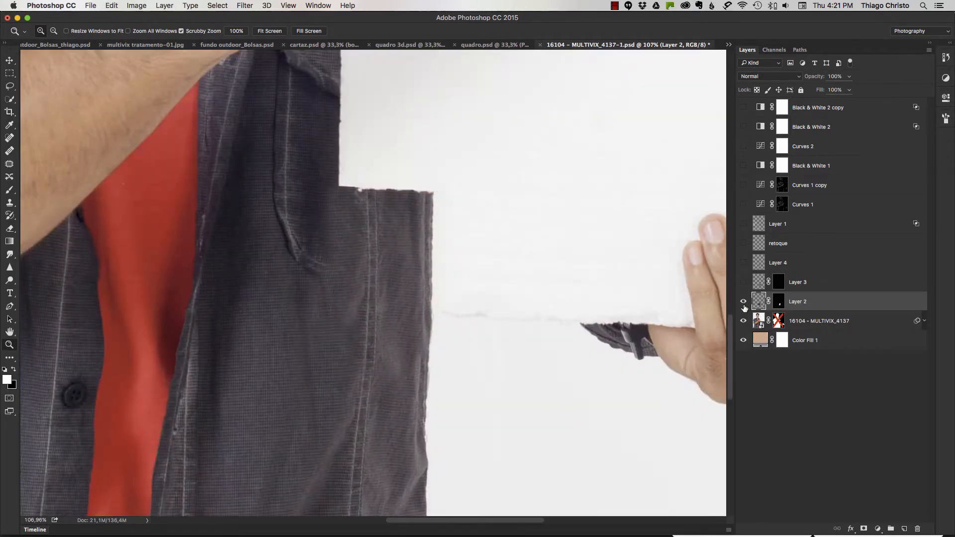
pyautogui.click(744, 302)
pyautogui.click(743, 303)
pyautogui.press('super+0')
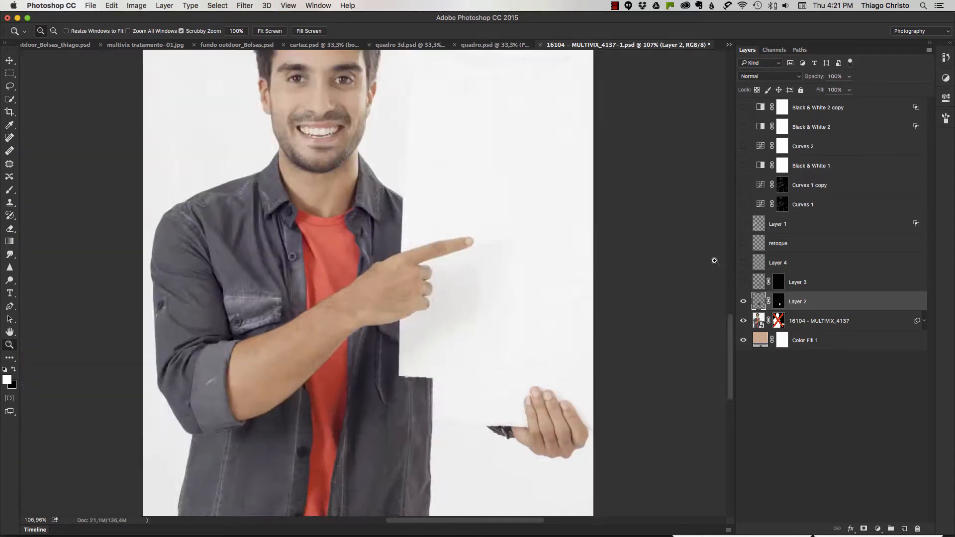
# Step: Re-enable the photo layer's mask, show Layer 3 and clip Layer 2 to the photo layer
pyautogui.keyDown('shift'); pyautogui.click(778, 323); pyautogui.keyUp('shift')
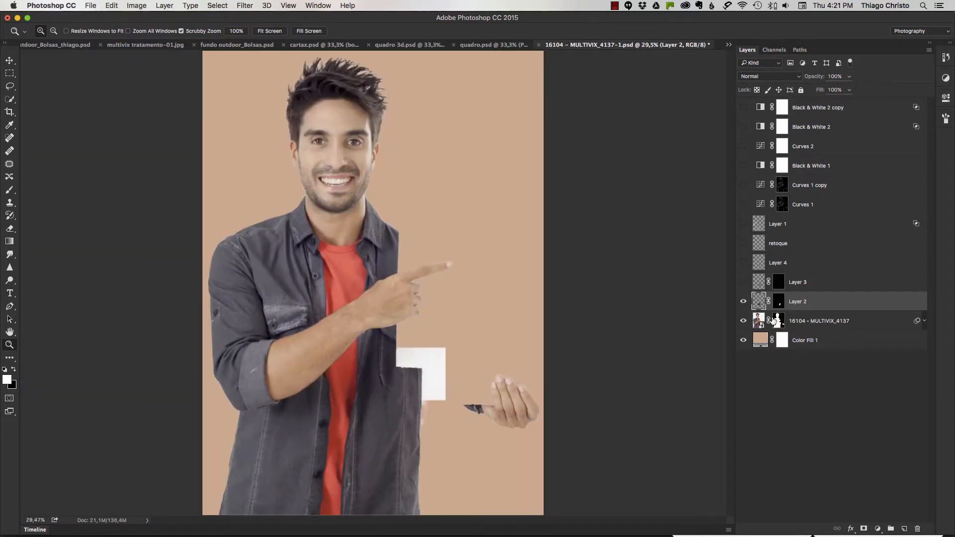
pyautogui.click(743, 283)
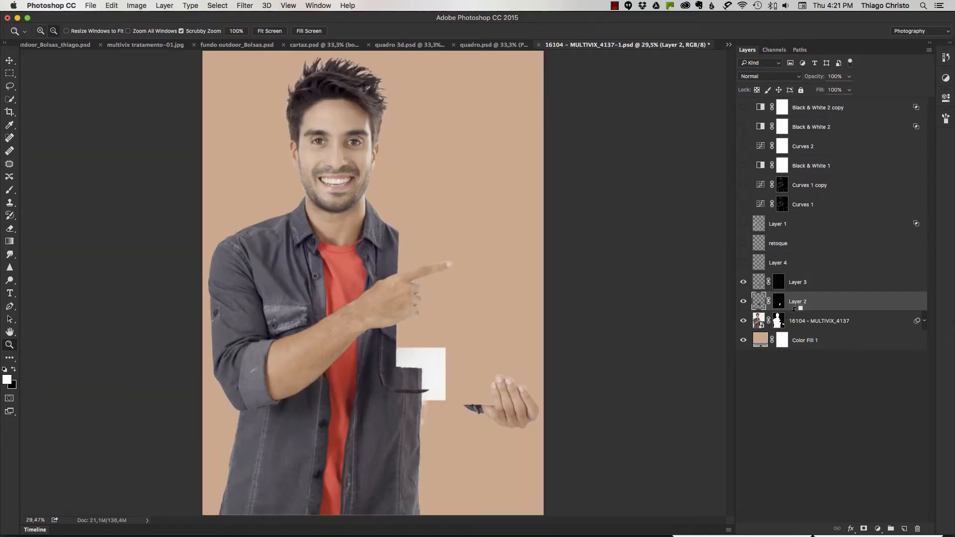
pyautogui.keyDown('alt'); pyautogui.click(796, 311); pyautogui.keyUp('alt')
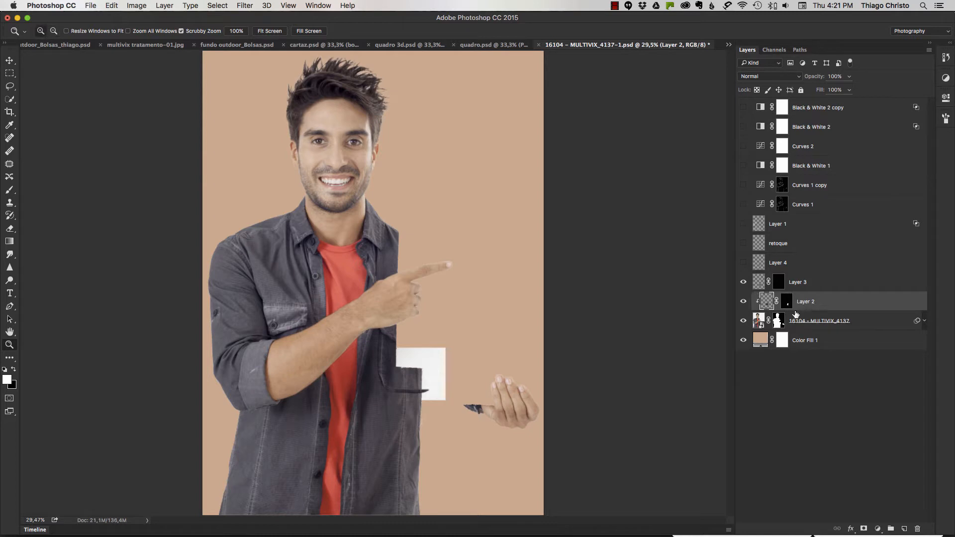
# Step: Check the retouching layers by toggling their visibility, and hide Layer 2 and the photo to isolate the retouches over the colour fill
pyautogui.click(744, 282)
pyautogui.click(744, 283)
pyautogui.click(743, 264)
pyautogui.click(744, 225)
pyautogui.click(743, 302)
pyautogui.click(743, 321)
# Step: Change the Color Fill 1 colour to a dark grey and dismiss the Java installation dialog
pyautogui.click(761, 339)
pyautogui.doubleClick(760, 338)
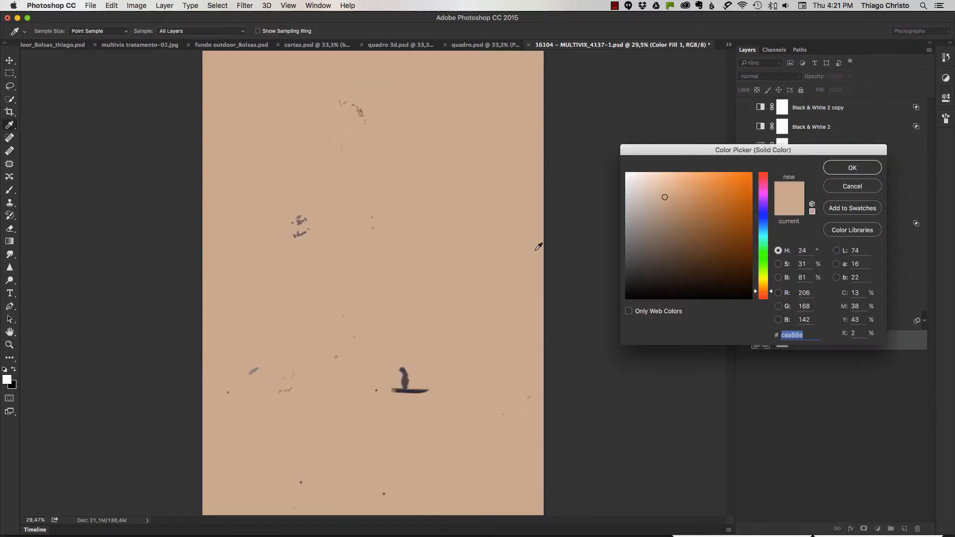
pyautogui.click(644, 252)
pyautogui.click(843, 168)
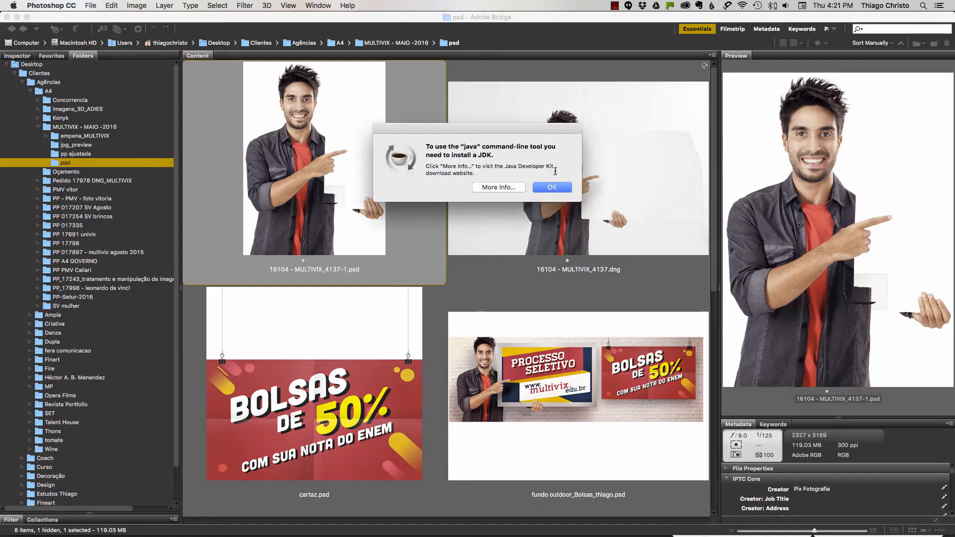
pyautogui.click(554, 187)
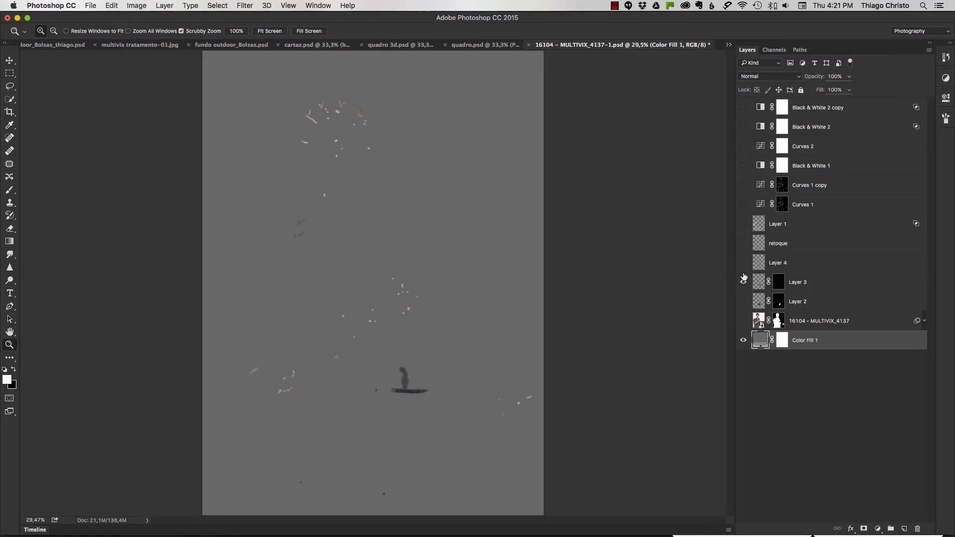
# Step: Hide Layer 3, then show and select the retoque layer to view its retouching spots in isolation
pyautogui.click(743, 282)
pyautogui.click(743, 243)
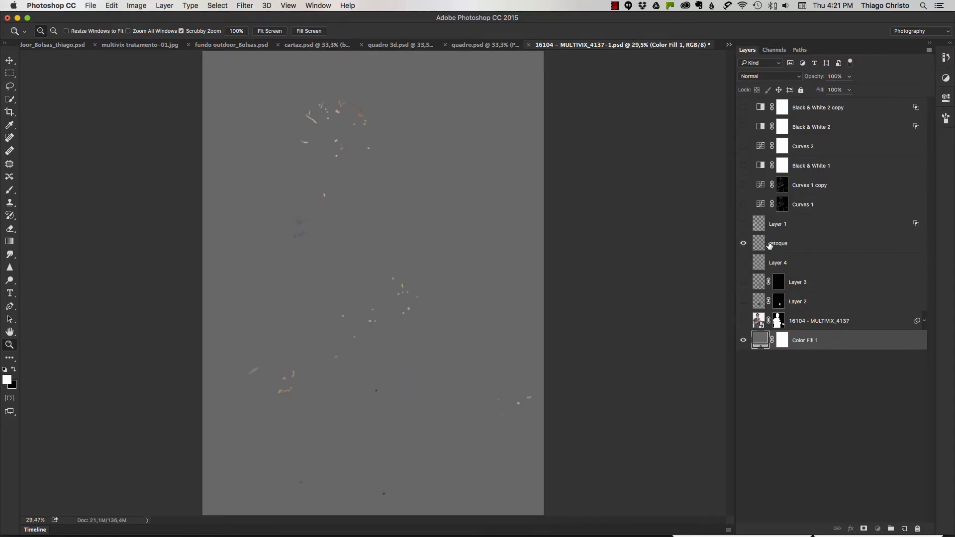
pyautogui.click(768, 245)
# Step: Show Layer 2 and the photo layer, and compare the shirt near the white board with the patch hidden and shown
pyautogui.click(744, 302)
pyautogui.click(743, 321)
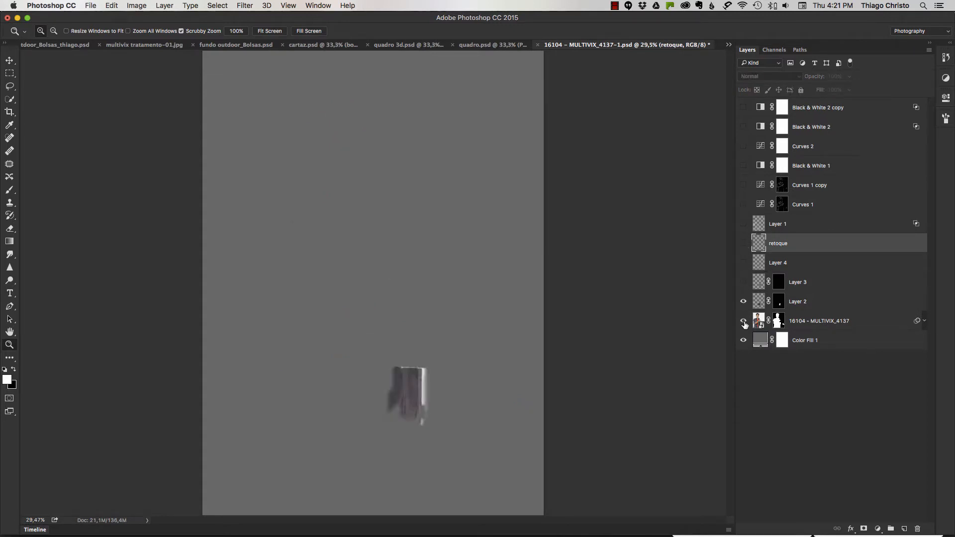
pyautogui.moveTo(432, 424); pyautogui.dragTo(460, 415)
pyautogui.click(744, 302)
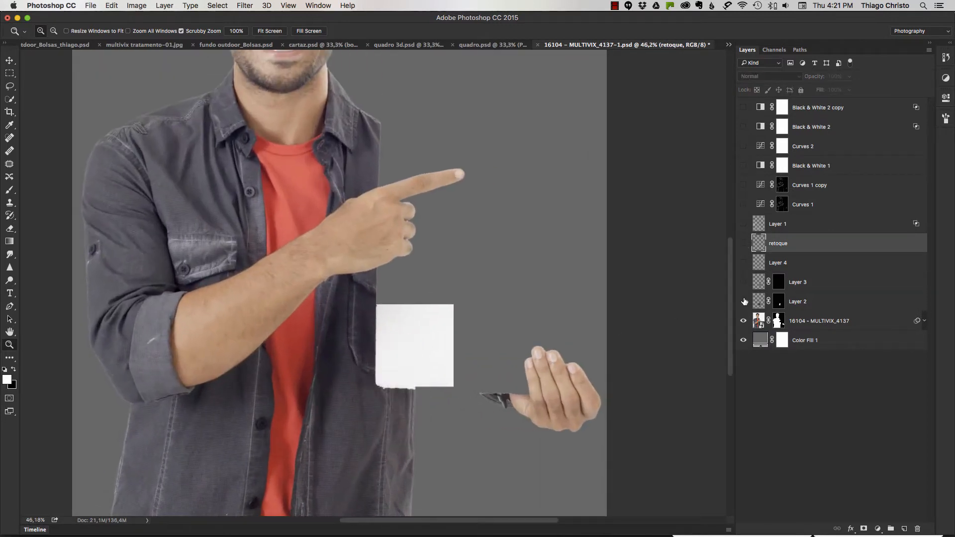
pyautogui.click(744, 301)
# Step: Show Layer 3, Layer 4 and the retoque layer over the photo, select Layer 4 and examine the rolled sleeve up close
pyautogui.click(743, 282)
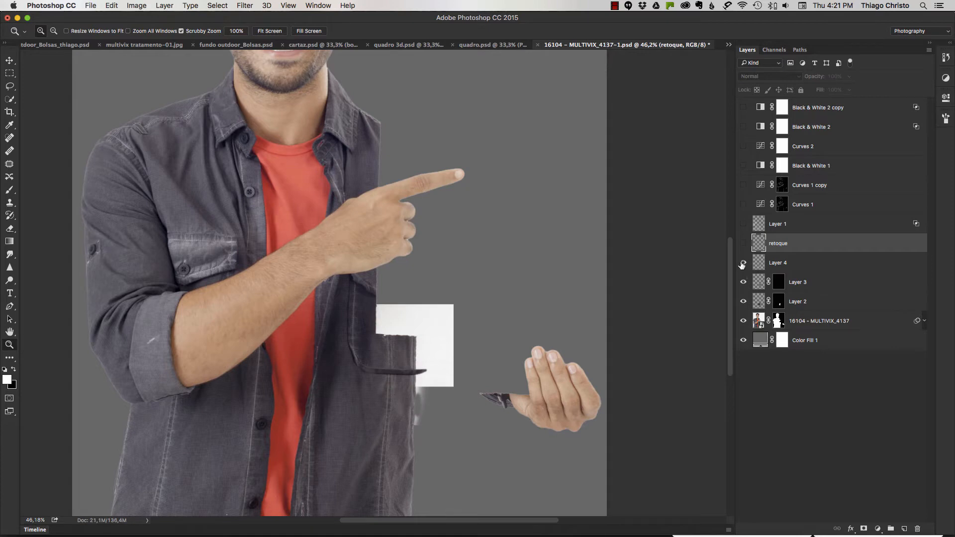
pyautogui.click(743, 262)
pyautogui.click(768, 264)
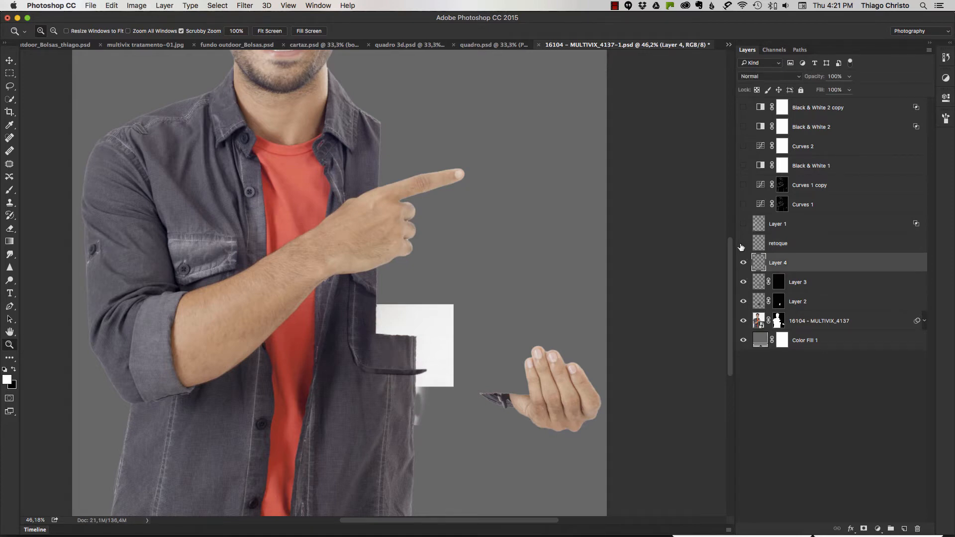
pyautogui.moveTo(100, 349); pyautogui.dragTo(186, 310)
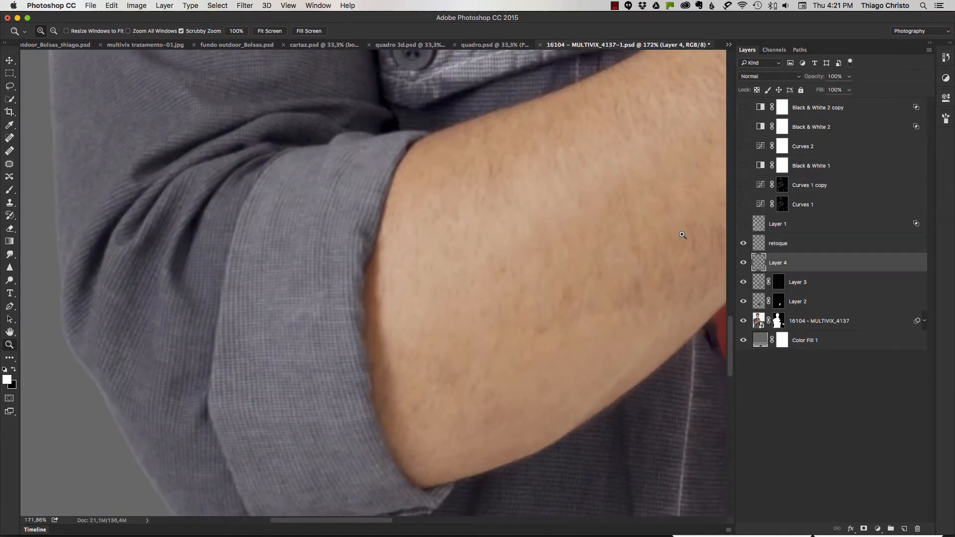
# Step: Select the retoque layer and compare the rolled sleeve and forearm with its retouching hidden and shown
pyautogui.click(743, 244)
pyautogui.click(749, 244)
pyautogui.click(743, 244)
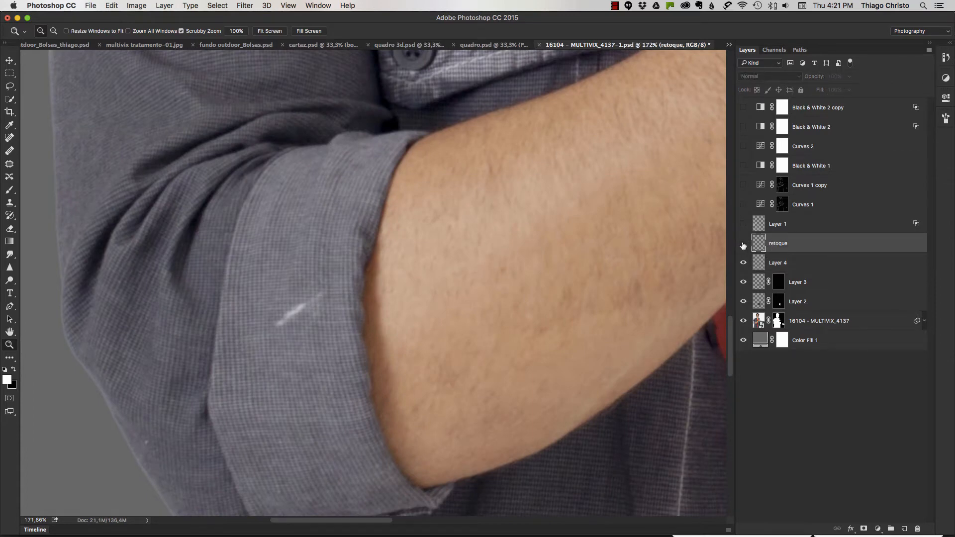
pyautogui.click(744, 244)
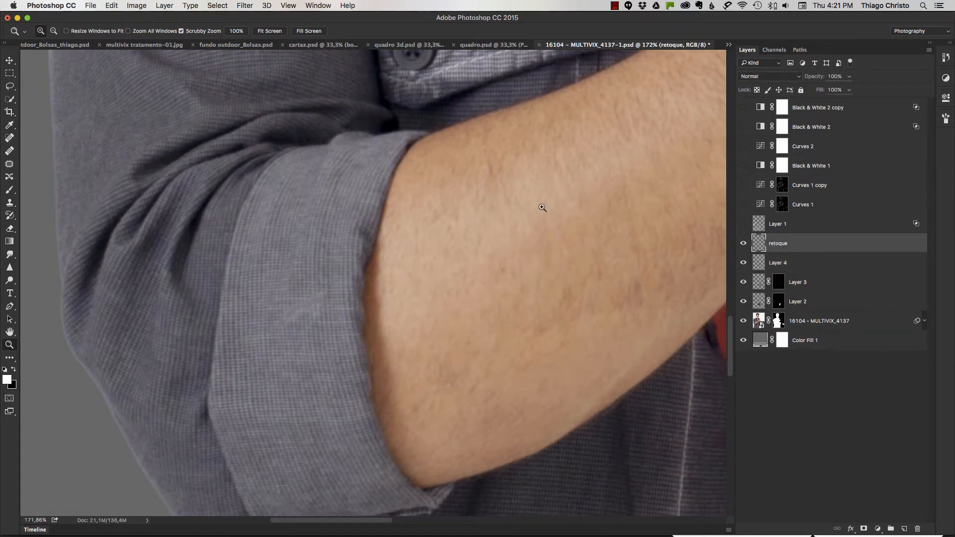
# Step: Compare the face with the retoque layer off and on, then hide the photo layer to inspect the facial retouching spots up close
pyautogui.moveTo(584, 295); pyautogui.dragTo(548, 302)
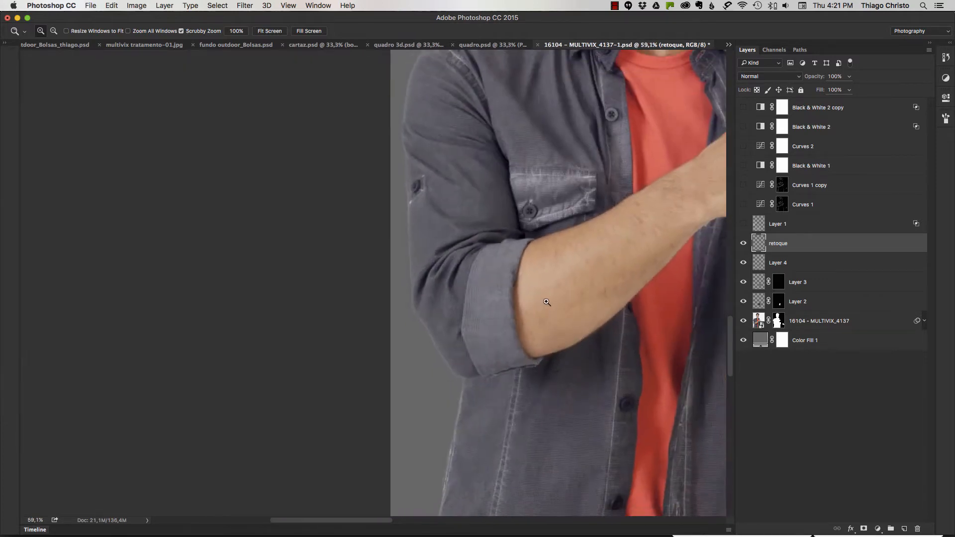
pyautogui.scroll(6, 547, 294)
pyautogui.hscroll(3, 548, 294)
pyautogui.click(744, 243)
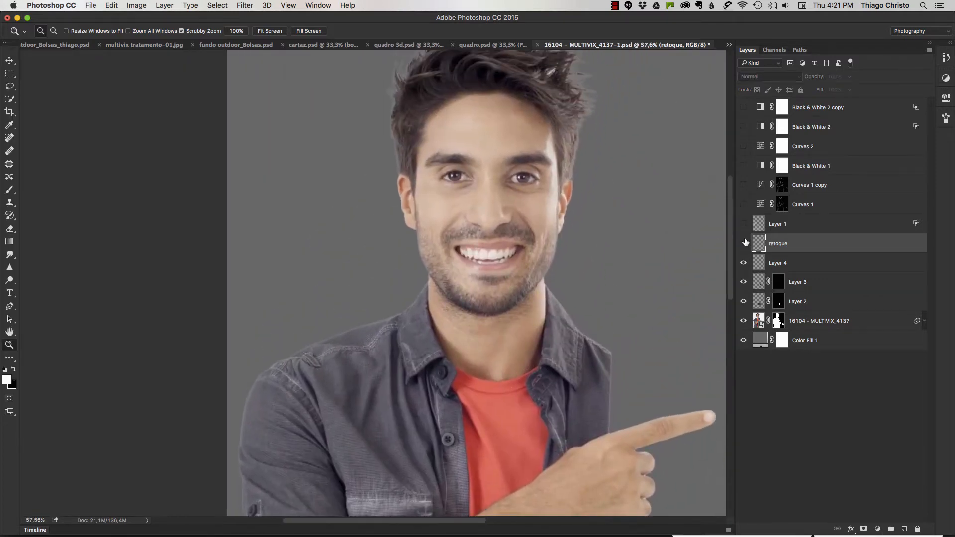
pyautogui.click(744, 243)
pyautogui.click(744, 321)
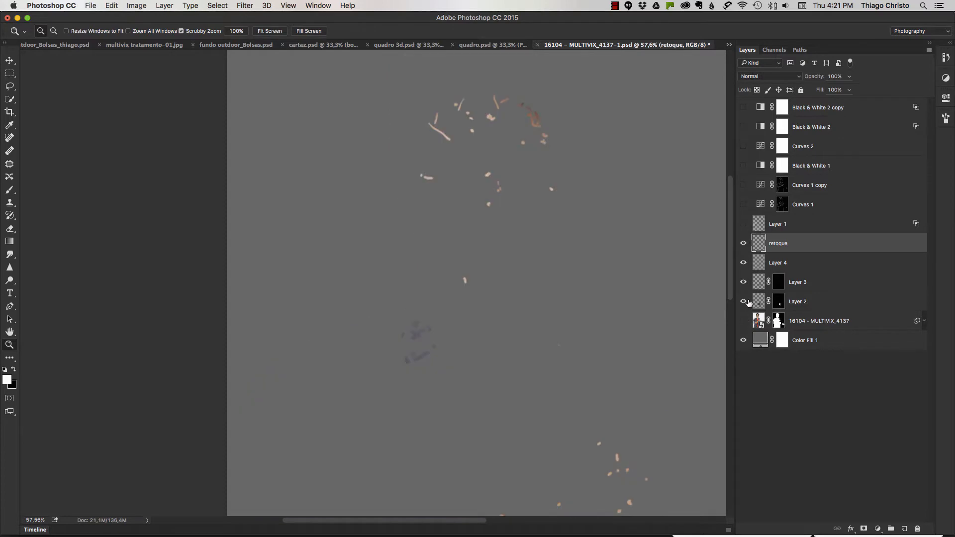
pyautogui.moveTo(531, 120)
pyautogui.mouseDown()
pyautogui.moveTo(569, 124)
pyautogui.moveTo(726, 201)
pyautogui.mouseUp()
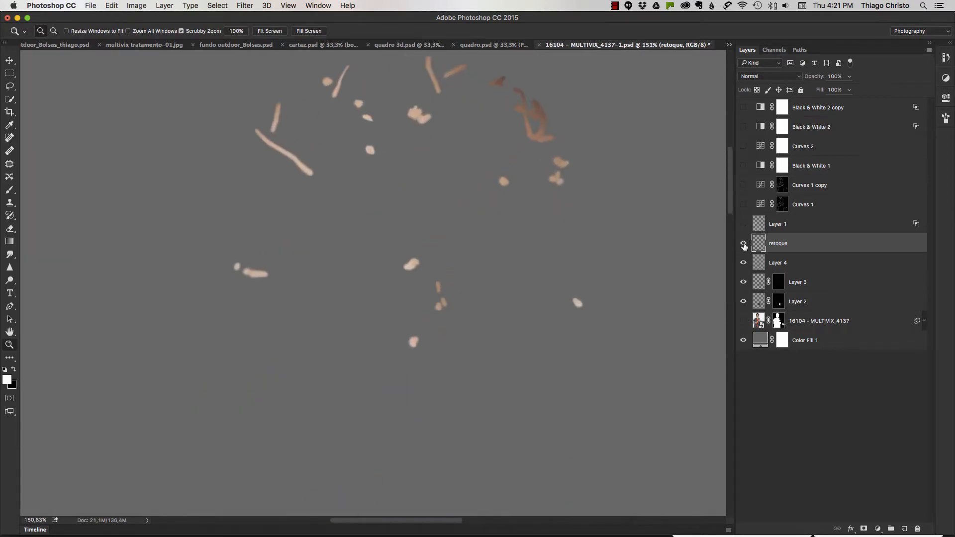
# Step: Show the photo layer again and compare the forehead and hairline up close with the retoque layer hidden and shown
pyautogui.click(743, 321)
pyautogui.click(744, 244)
pyautogui.click(744, 244)
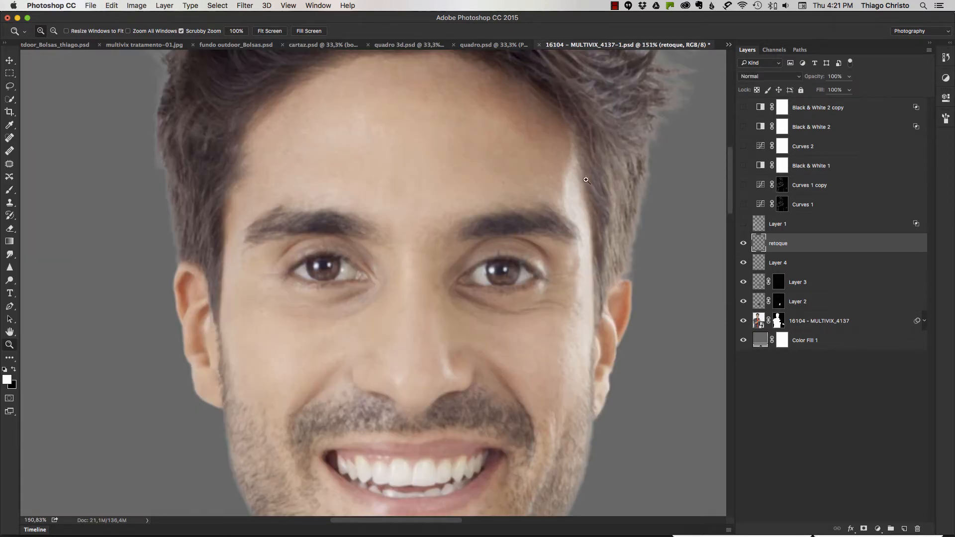
pyautogui.moveTo(437, 121); pyautogui.dragTo(441, 207)
pyautogui.moveTo(454, 156); pyautogui.dragTo(492, 158)
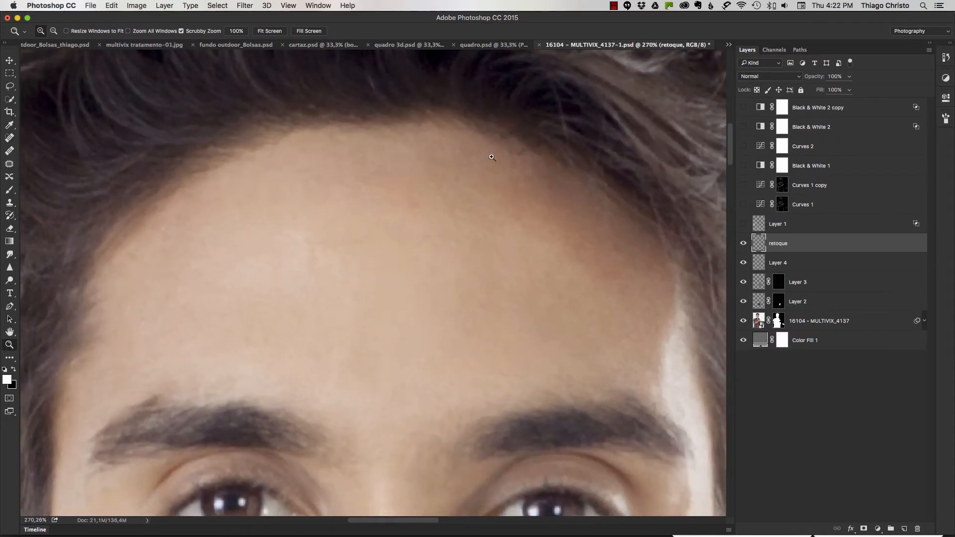
pyautogui.click(743, 244)
pyautogui.click(744, 244)
pyautogui.click(744, 244)
pyautogui.click(744, 244)
pyautogui.click(744, 243)
pyautogui.click(744, 244)
# Step: Compare the lower face, neck, collar and shirt with the retoque layer hidden and shown
pyautogui.moveTo(696, 271); pyautogui.dragTo(670, 254)
pyautogui.click(744, 244)
pyautogui.click(744, 243)
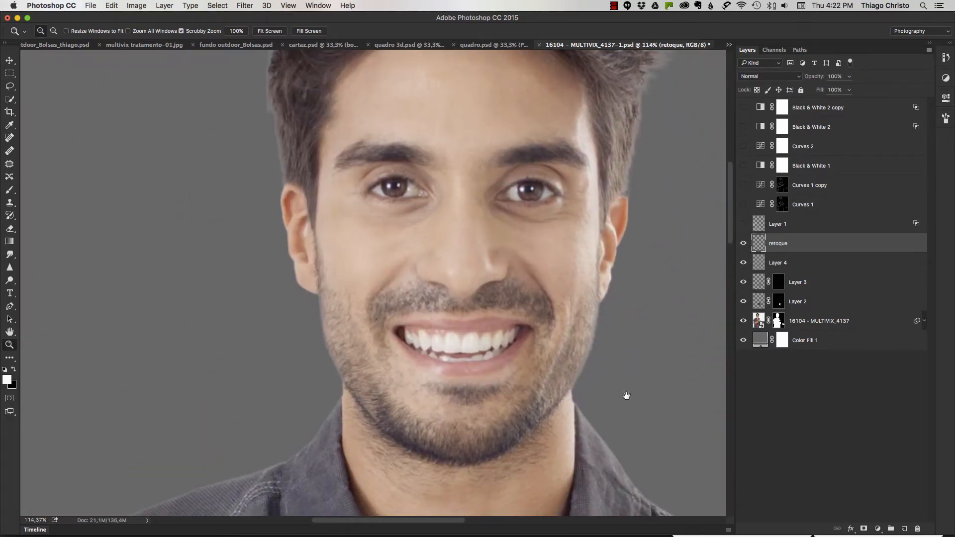
pyautogui.moveTo(625, 397); pyautogui.dragTo(605, 269)
pyautogui.click(744, 244)
pyautogui.click(744, 244)
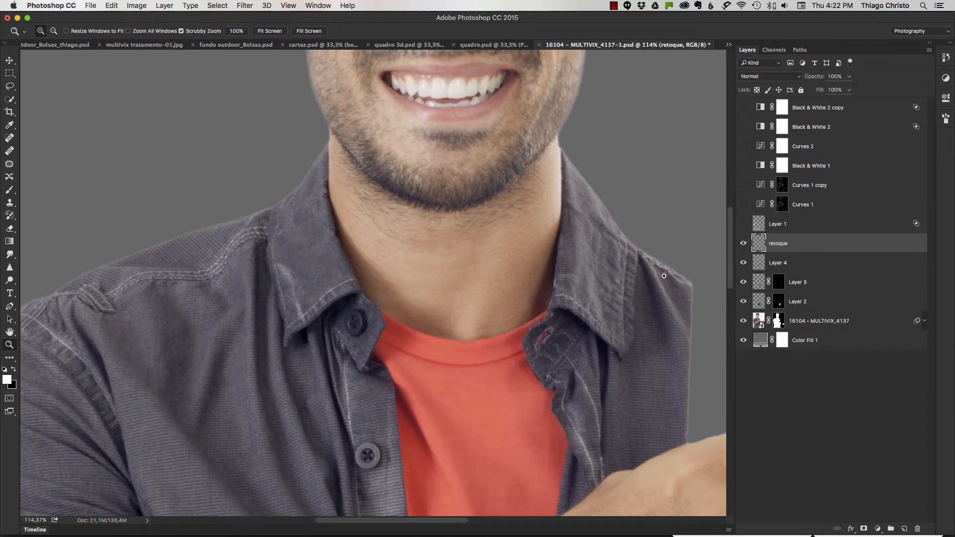
pyautogui.moveTo(666, 276); pyautogui.dragTo(428, 171)
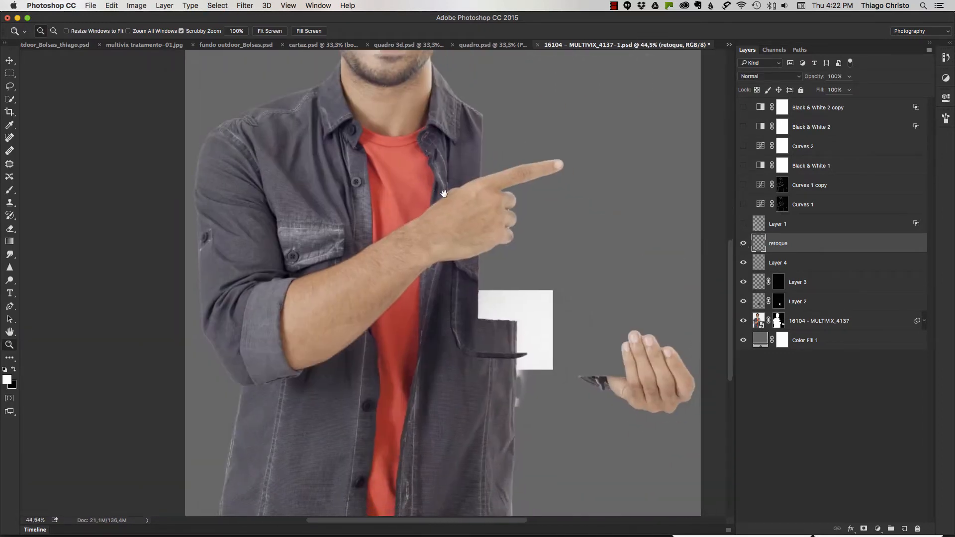
pyautogui.click(744, 243)
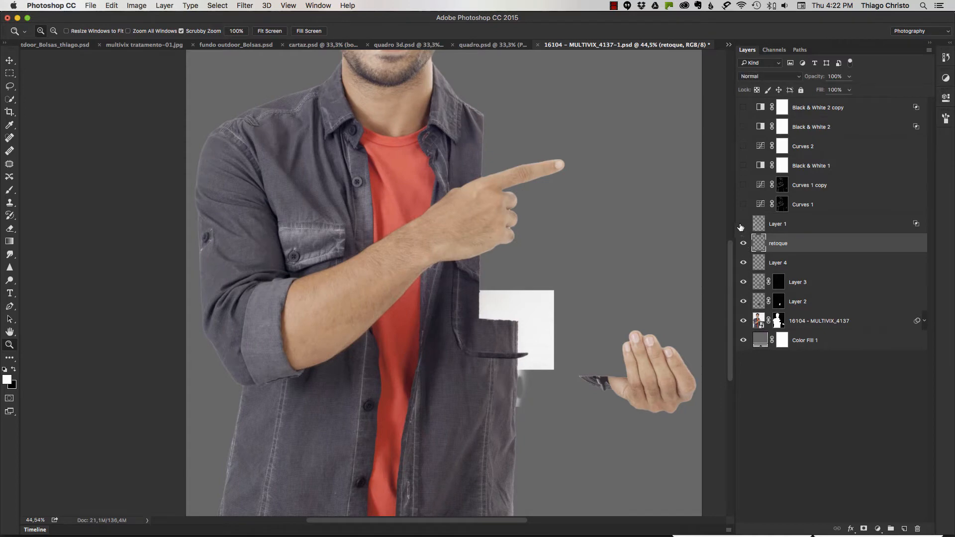
# Step: Show and select Layer 1, and hide the photo and retouching layers beneath it to inspect its Color Dodge highlight strokes
pyautogui.click(743, 224)
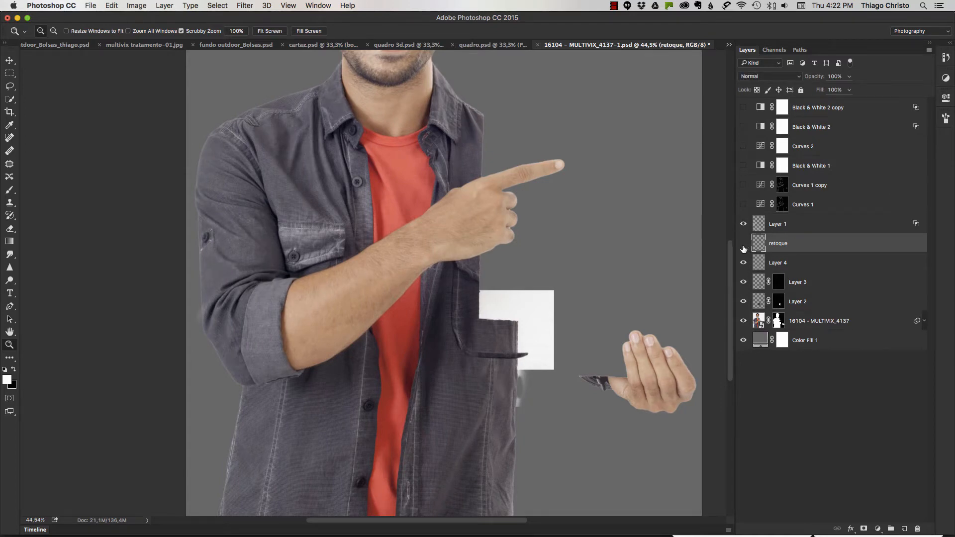
pyautogui.moveTo(744, 249)
pyautogui.mouseDown()
pyautogui.moveTo(744, 320)
pyautogui.moveTo(744, 309)
pyautogui.mouseUp()
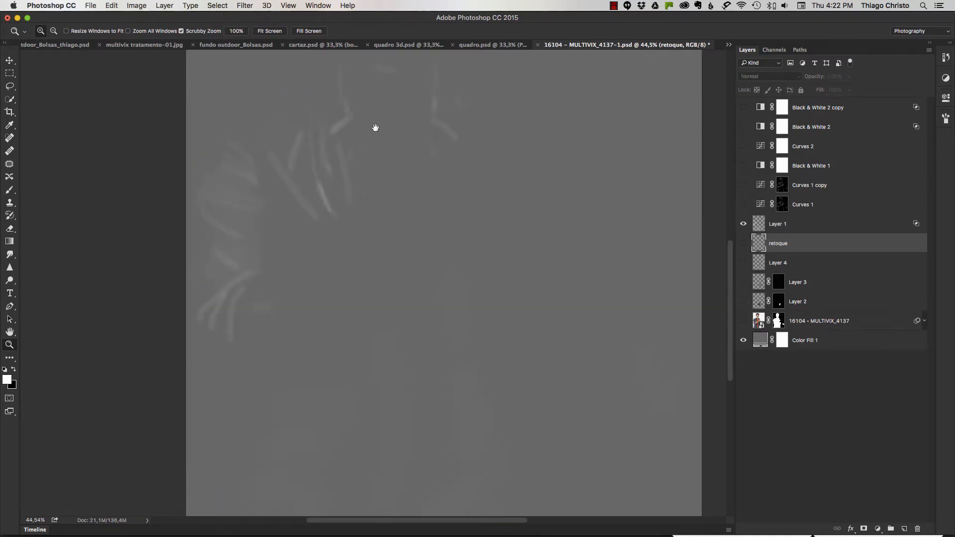
pyautogui.scroll(3, 478, 163)
pyautogui.click(777, 225)
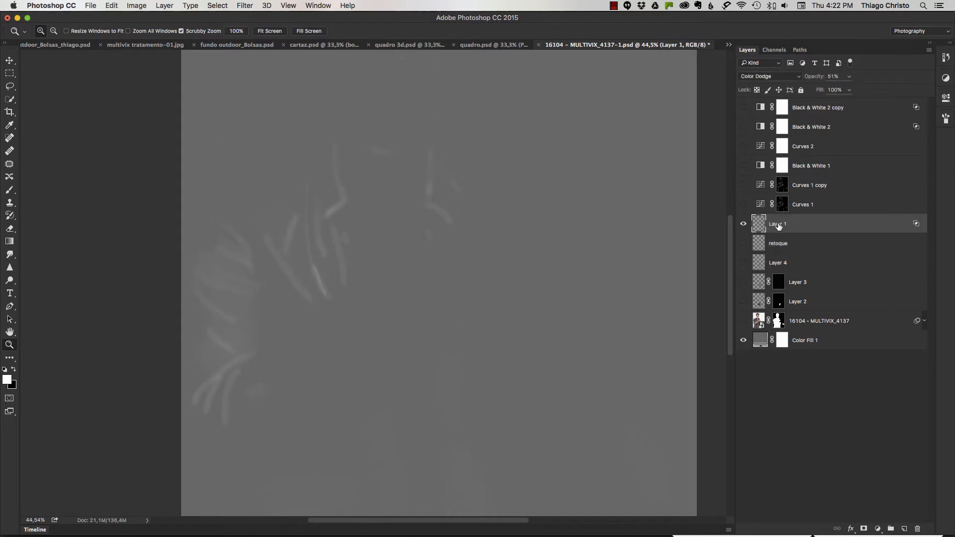
pyautogui.click(770, 78)
pyautogui.click(798, 76)
# Step: Show the photo and its retouching layers again and examine Layer 1's highlights on the shirt up close
pyautogui.moveTo(743, 319); pyautogui.dragTo(744, 245)
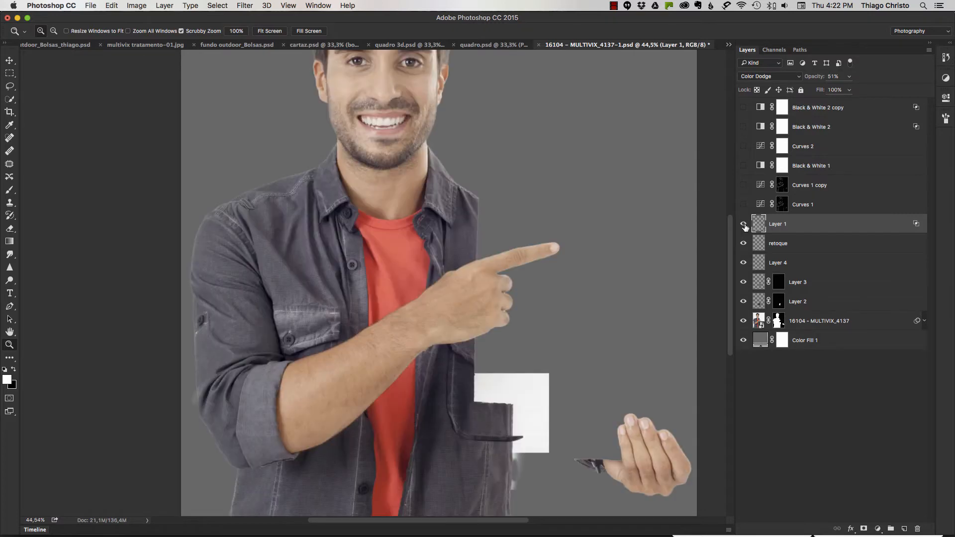
pyautogui.moveTo(309, 229); pyautogui.dragTo(370, 215)
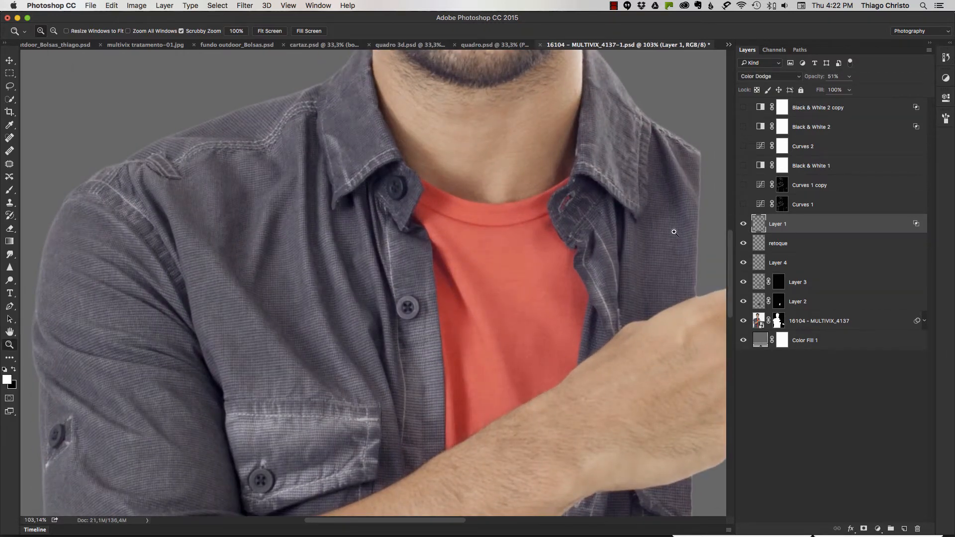
pyautogui.moveTo(673, 234); pyautogui.dragTo(641, 245)
pyautogui.moveTo(646, 312); pyautogui.dragTo(518, 314)
pyautogui.click(546, 328)
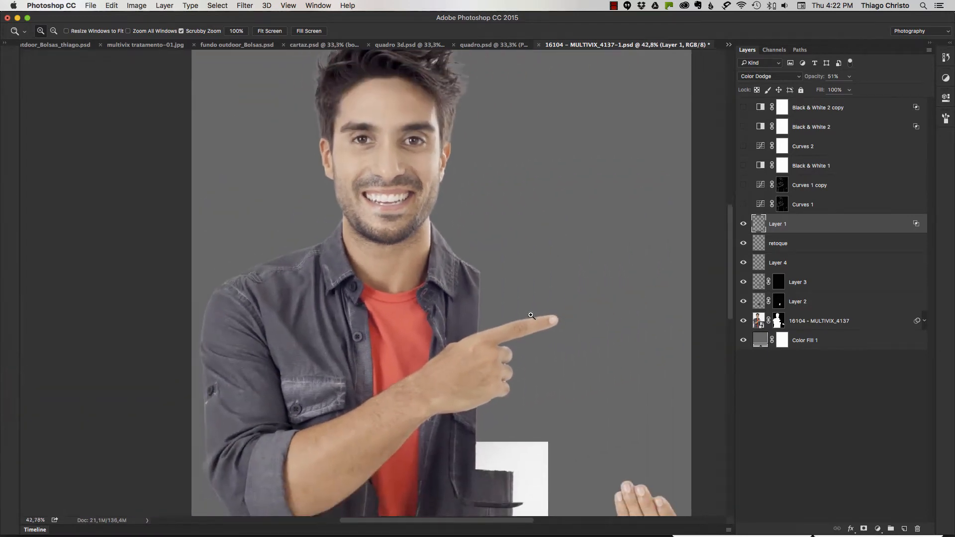
# Step: Open Layer 1's blending options and reset the dark end of the Blend If Underlying Layer range to 0
pyautogui.doubleClick(916, 224)
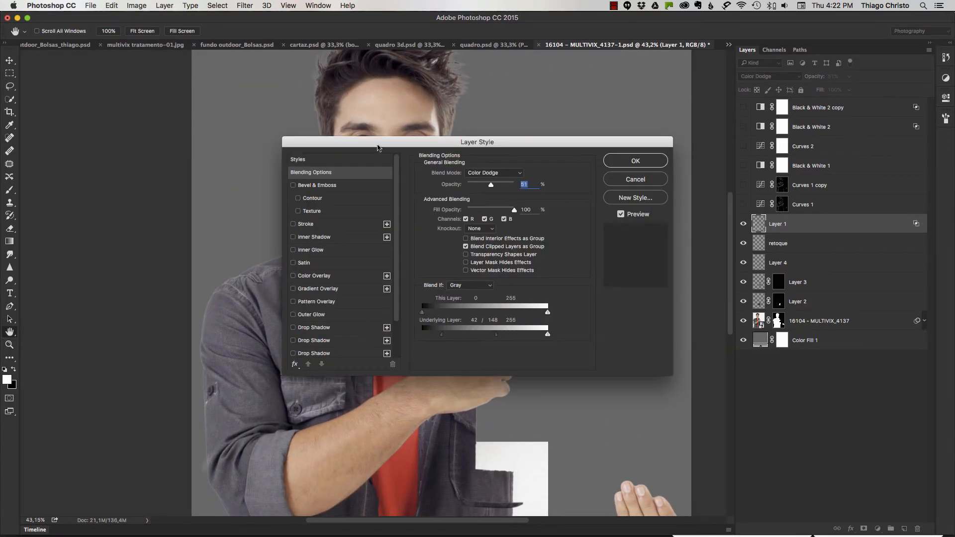
pyautogui.moveTo(378, 148); pyautogui.dragTo(571, 101)
pyautogui.moveTo(679, 288); pyautogui.dragTo(601, 291)
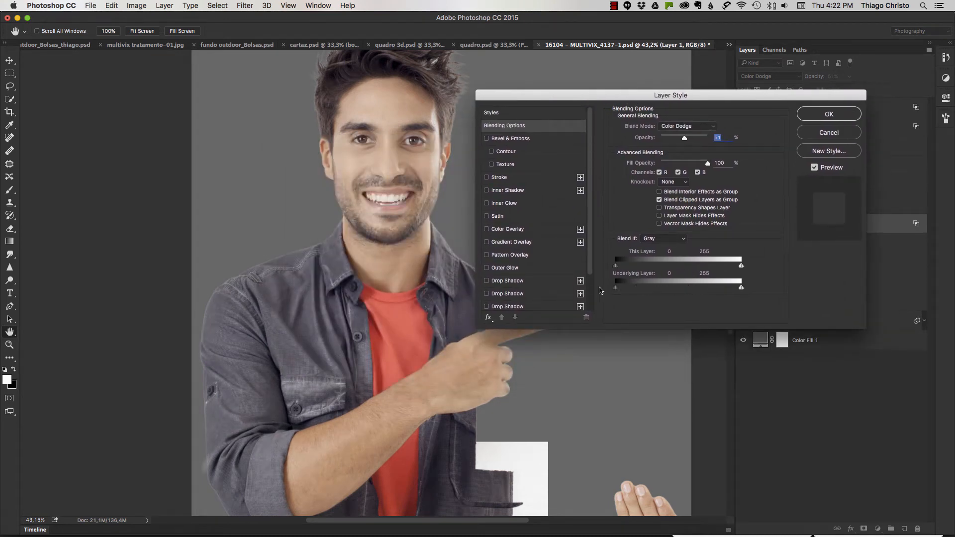
pyautogui.press('super+plus')
pyautogui.press('super+plus')
pyautogui.press('super+plus')
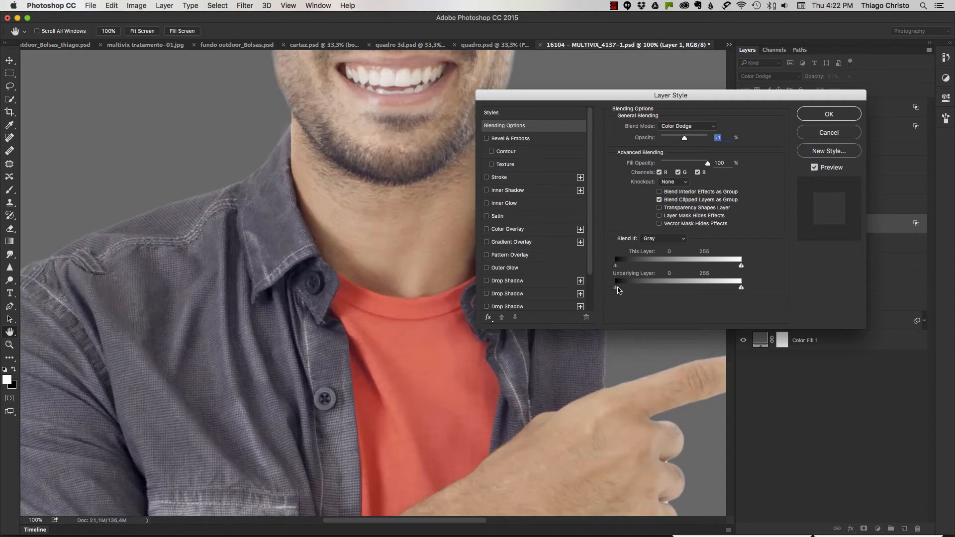
# Step: Raise the dark end of Layer 1's Underlying Layer range to 31, push it further, and apply the blending options
pyautogui.moveTo(619, 291); pyautogui.dragTo(632, 290)
pyautogui.press('super+plus')
pyautogui.press('super+plus')
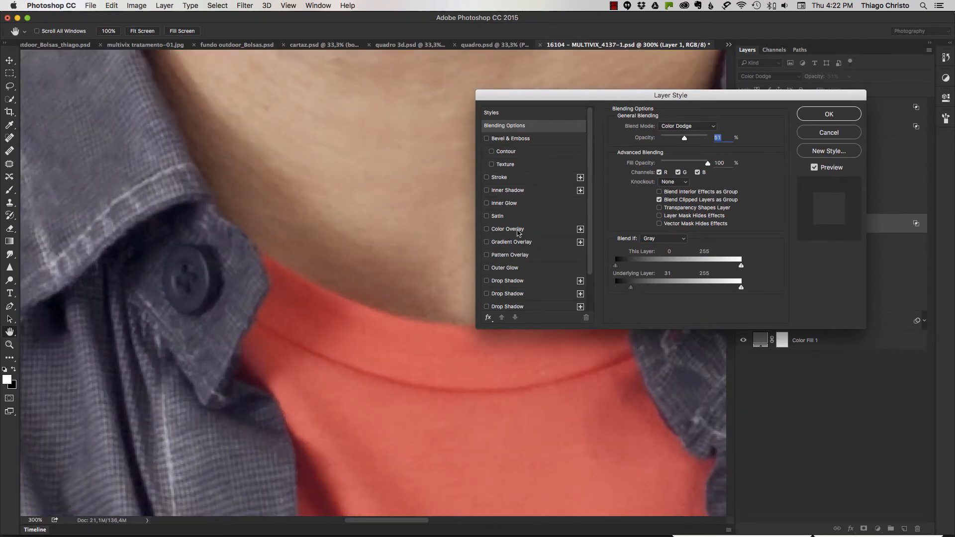
pyautogui.press('super+minus')
pyautogui.press('super+minus')
pyautogui.moveTo(632, 291)
pyautogui.mouseDown()
pyautogui.moveTo(660, 291)
pyautogui.moveTo(650, 290)
pyautogui.mouseUp()
pyautogui.press('Return')
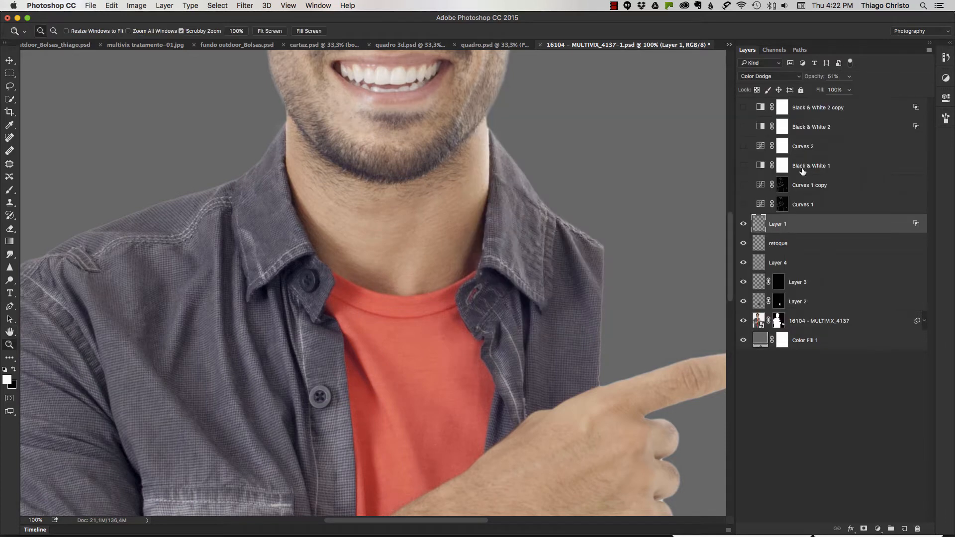
# Step: Try Layer 1 at 100% opacity, undo the change and fit the whole image in view
pyautogui.moveTo(822, 76); pyautogui.dragTo(858, 77)
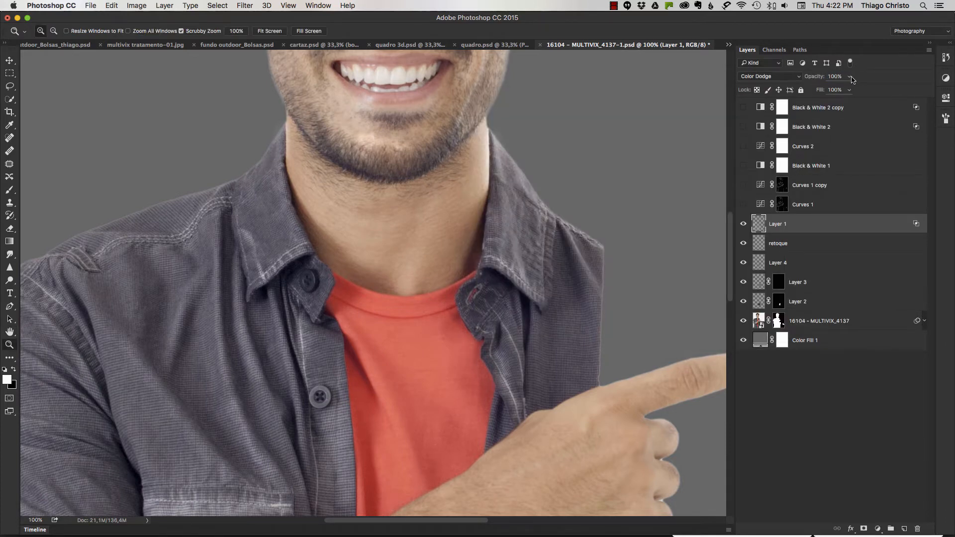
pyautogui.press('super+z')
pyautogui.press('super+0')
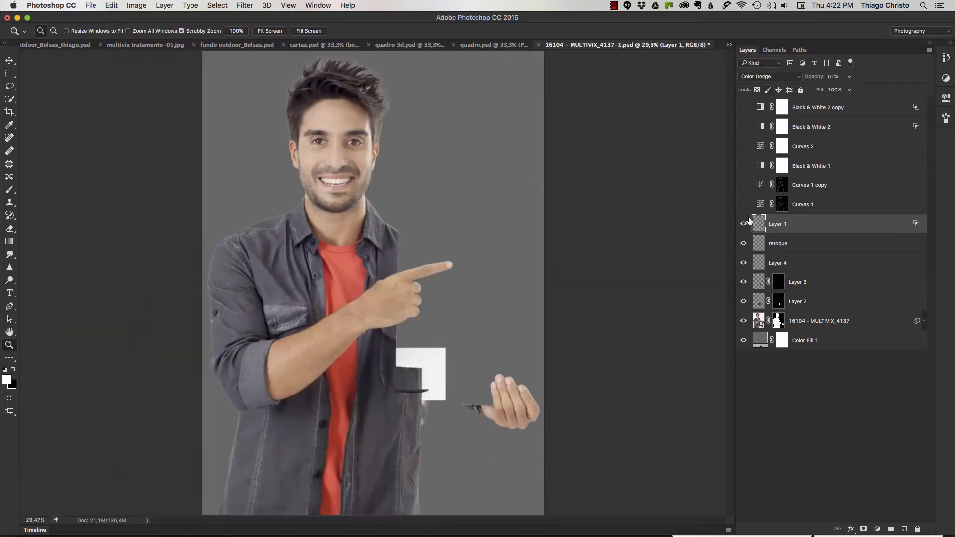
# Step: Show the Curves 1 adjustment, view its layer mask in isolation, and compare the whole figure with the adjustment hidden and shown
pyautogui.click(785, 203)
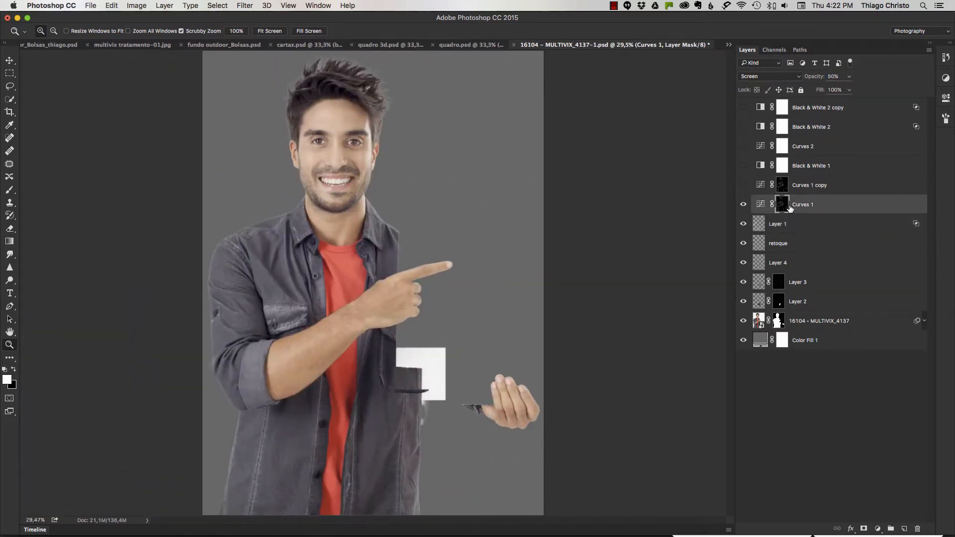
pyautogui.keyDown('alt'); pyautogui.click(786, 207); pyautogui.keyUp('alt')
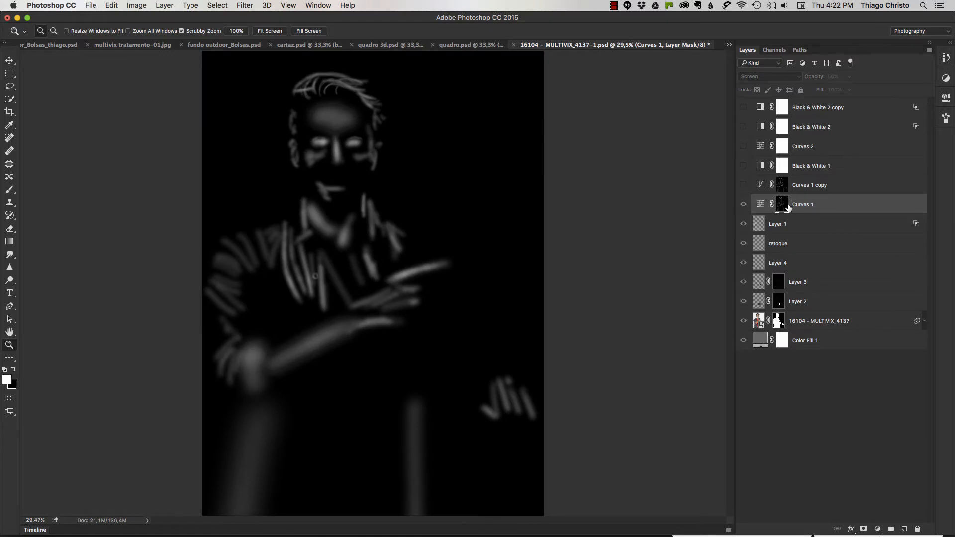
pyautogui.keyDown('alt'); pyautogui.click(785, 205); pyautogui.keyUp('alt')
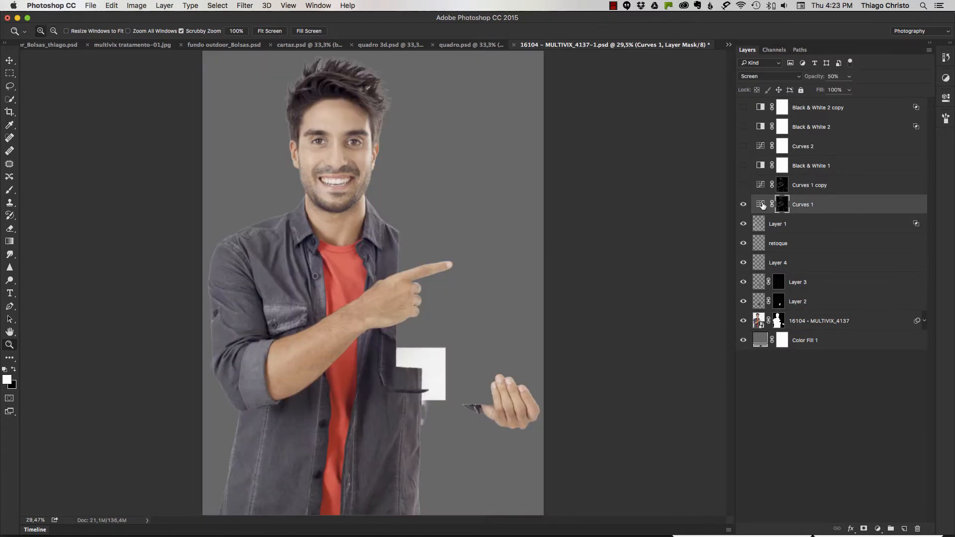
pyautogui.click(744, 204)
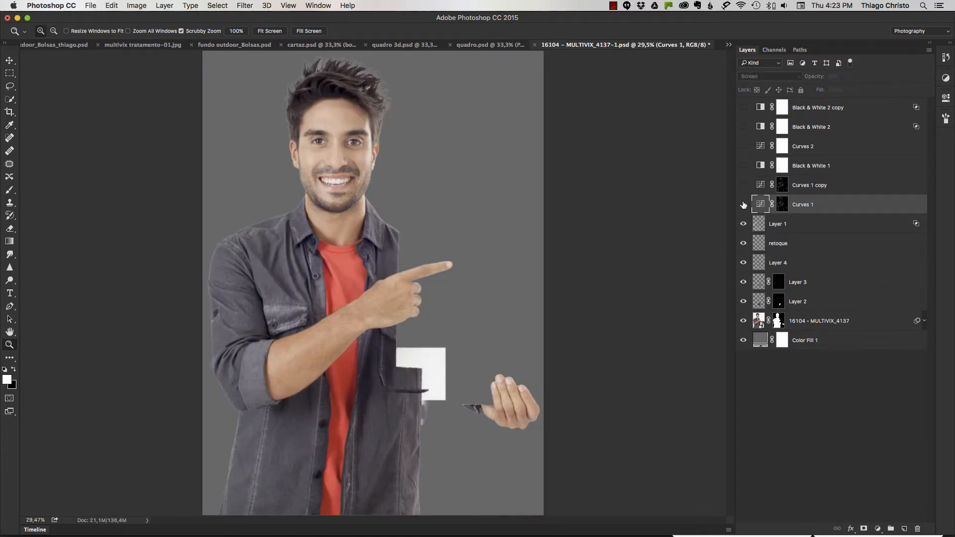
pyautogui.click(744, 204)
pyautogui.click(743, 205)
pyautogui.click(744, 204)
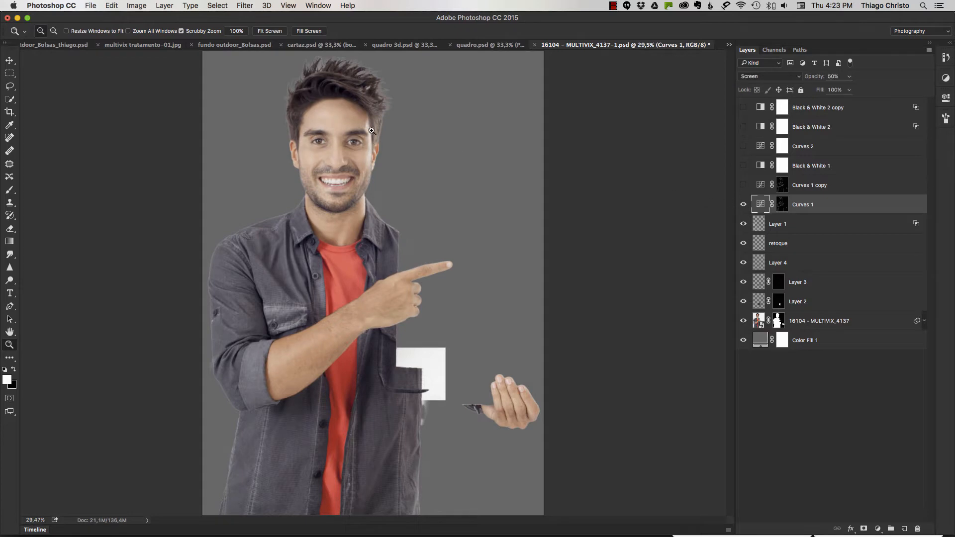
# Step: Compare the face up close with Curves 1 hidden and shown, and check the painted areas of its layer mask
pyautogui.moveTo(372, 131); pyautogui.dragTo(395, 125)
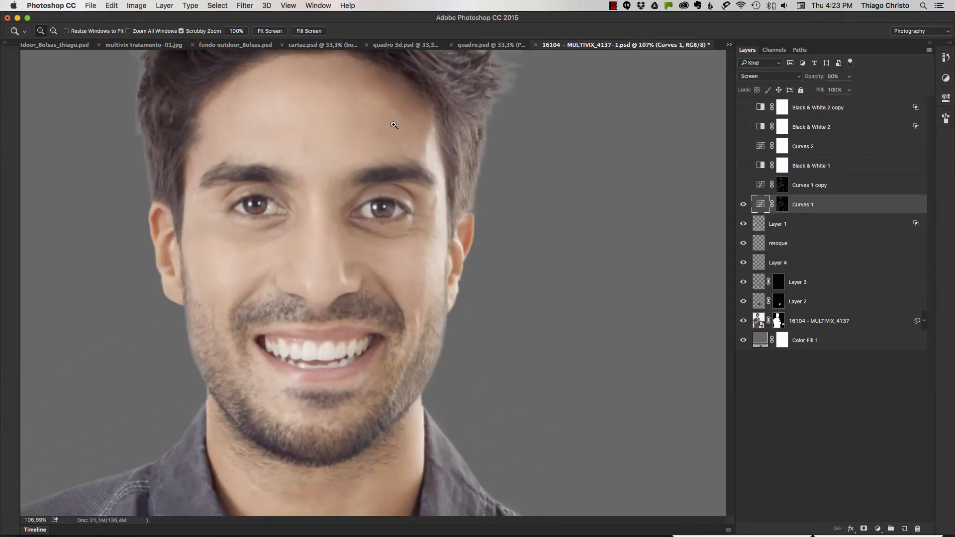
pyautogui.click(743, 205)
pyautogui.click(744, 204)
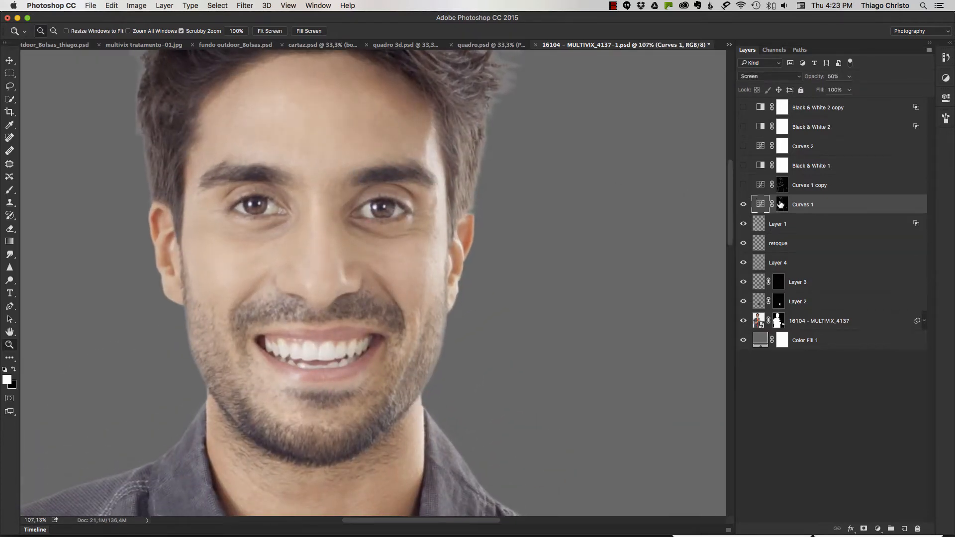
pyautogui.keyDown('alt'); pyautogui.click(781, 204); pyautogui.keyUp('alt')
pyautogui.keyDown('alt'); pyautogui.click(783, 205); pyautogui.keyUp('alt')
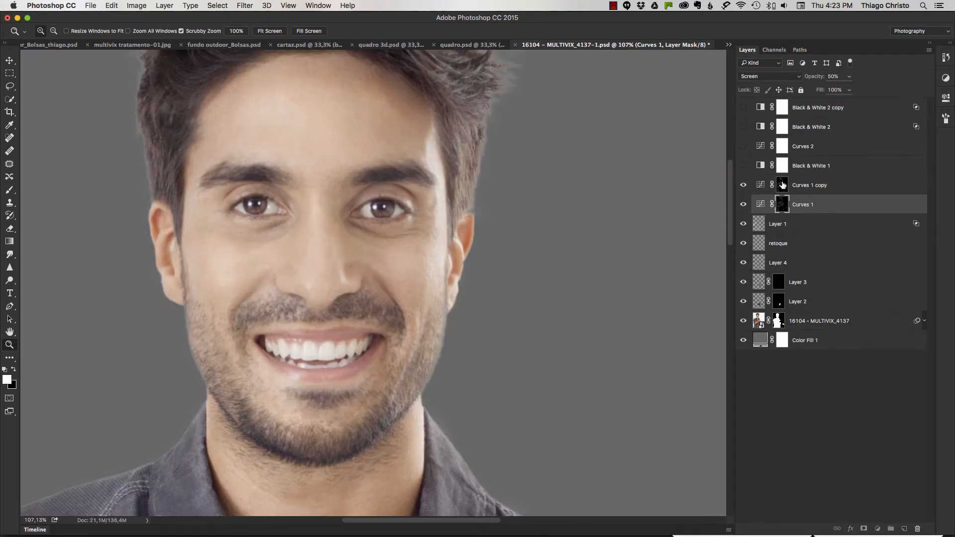
# Step: Show and select Curves 1 copy, inspect its layer mask in isolation, and return to the full image
pyautogui.keyDown('alt'); pyautogui.click(782, 185); pyautogui.keyUp('alt')
pyautogui.keyDown('alt'); pyautogui.click(783, 186); pyautogui.keyUp('alt')
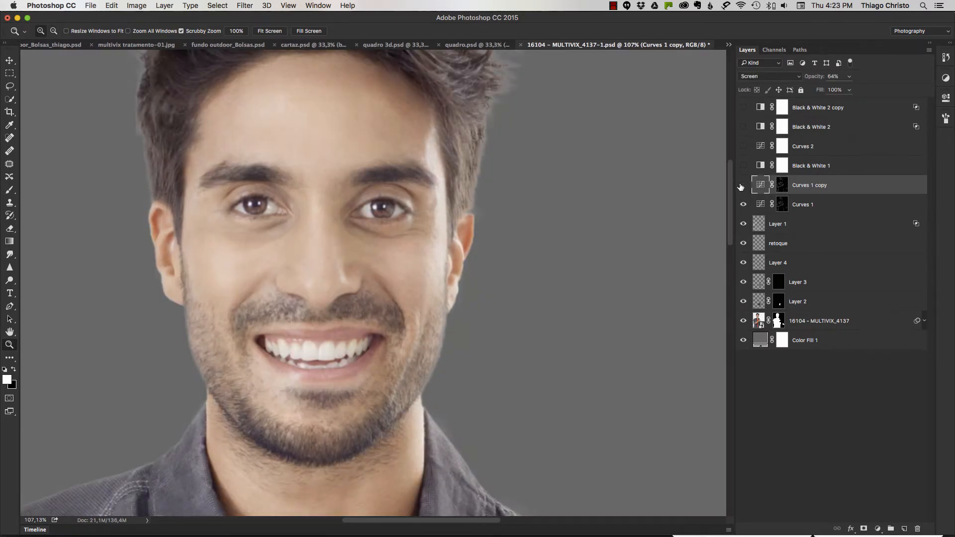
pyautogui.press('super+0')
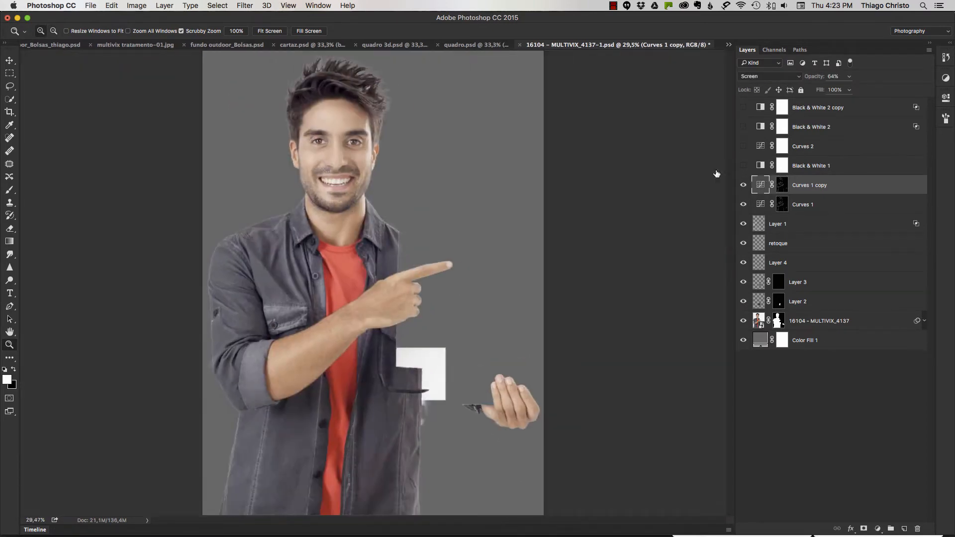
# Step: Hide Curves 1 copy through Layer 2, list the photo layer's smart filters, and disable its mask to see the pointing hand on the original background
pyautogui.moveTo(744, 185); pyautogui.dragTo(744, 302)
pyautogui.click(926, 321)
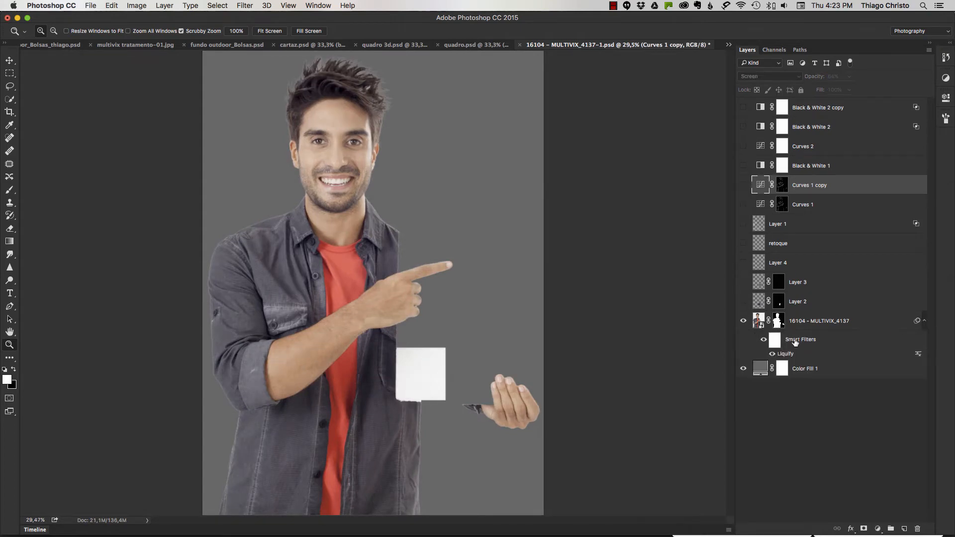
pyautogui.moveTo(408, 281); pyautogui.dragTo(455, 278)
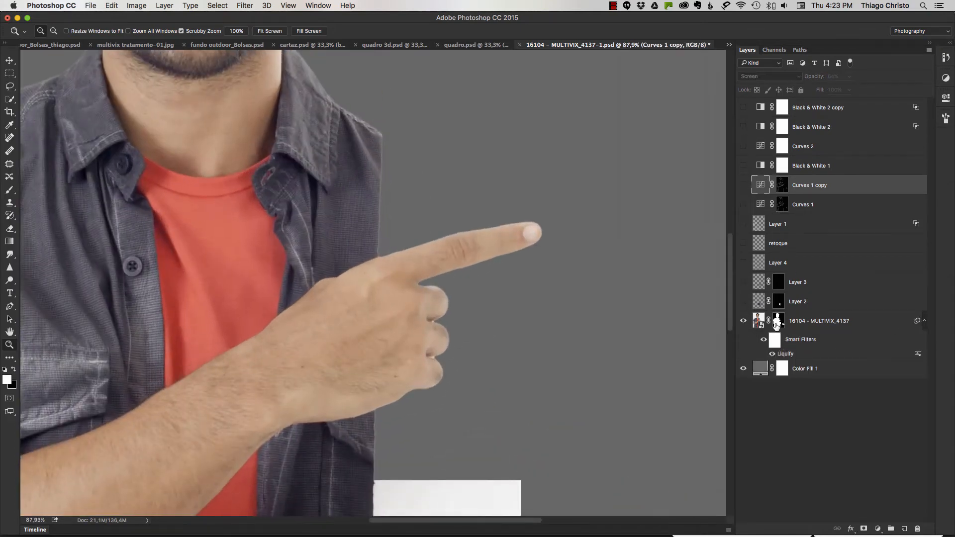
pyautogui.keyDown('shift'); pyautogui.click(779, 322); pyautogui.keyUp('shift')
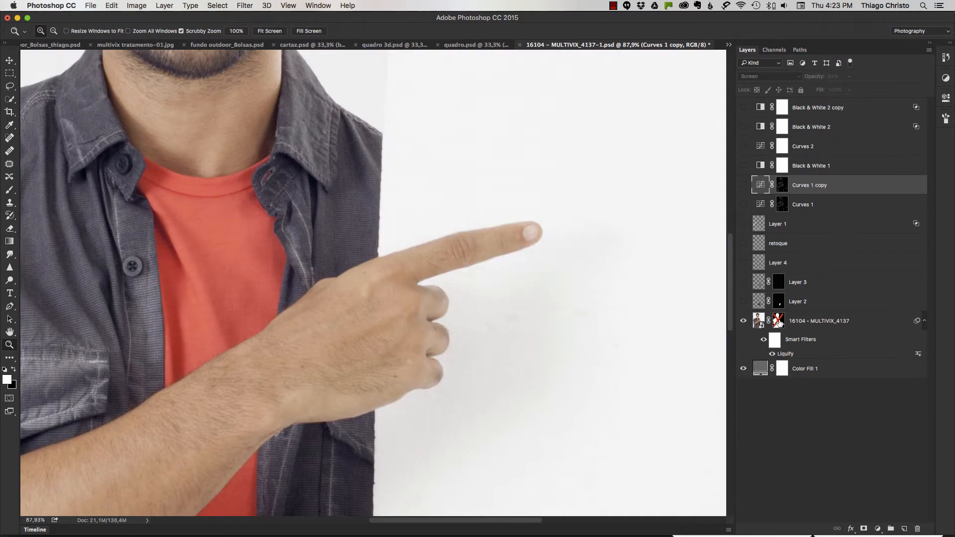
# Step: Examine the photo layer's Liquify settings with the mesh shown over the pointing finger, and leave the filter without changing it
pyautogui.click(785, 354)
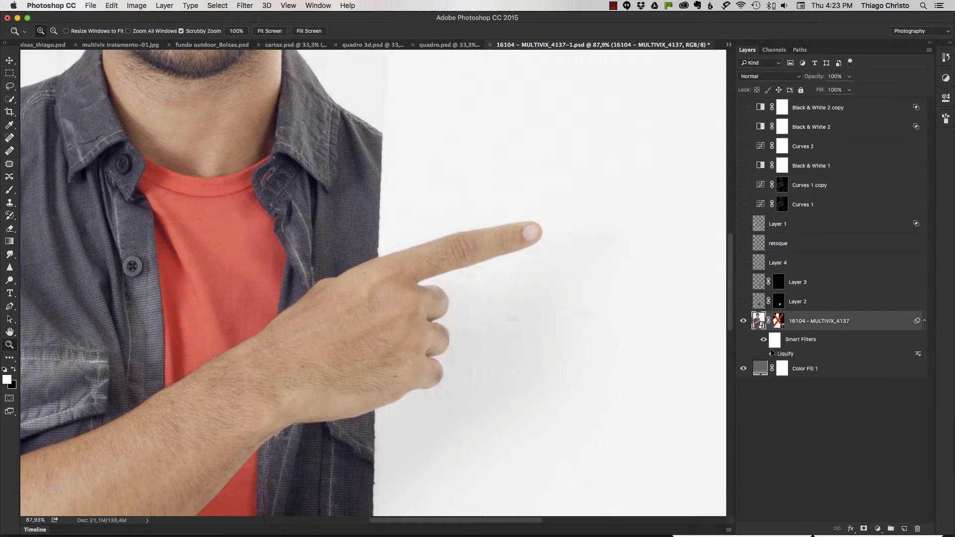
pyautogui.doubleClick(772, 353)
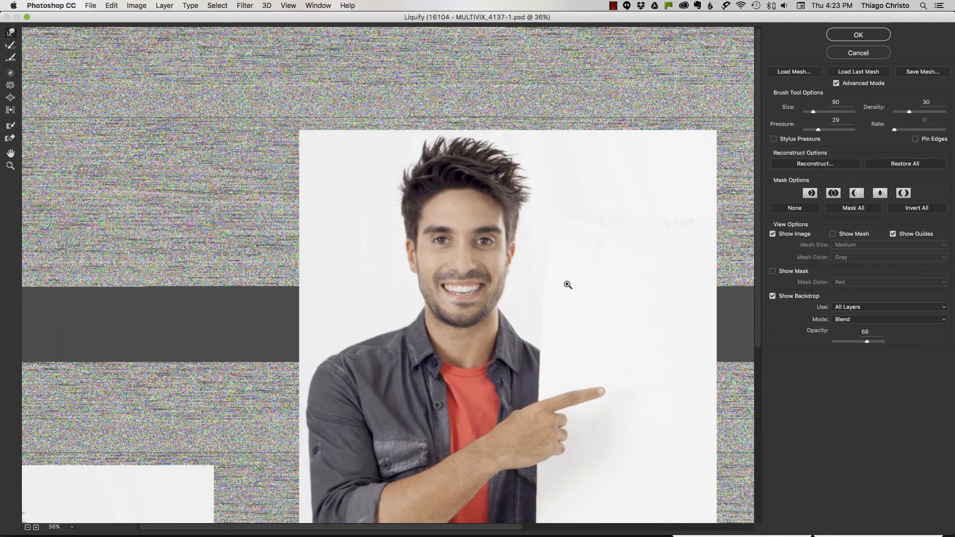
pyautogui.press('super+plus')
pyautogui.press('super+plus')
pyautogui.moveTo(547, 294); pyautogui.dragTo(363, 224)
pyautogui.moveTo(634, 432)
pyautogui.mouseDown()
pyautogui.moveTo(503, 330)
pyautogui.moveTo(370, 179)
pyautogui.mouseUp()
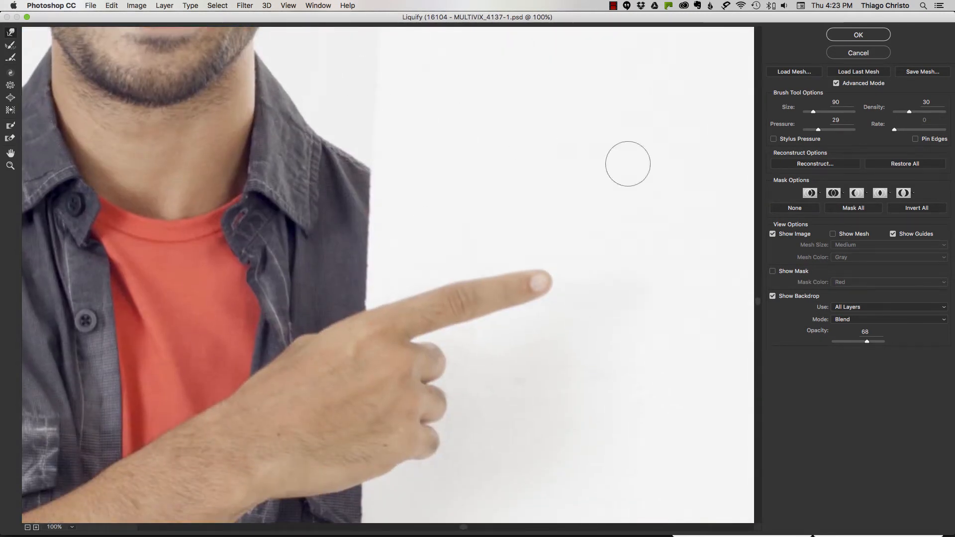
pyautogui.click(842, 234)
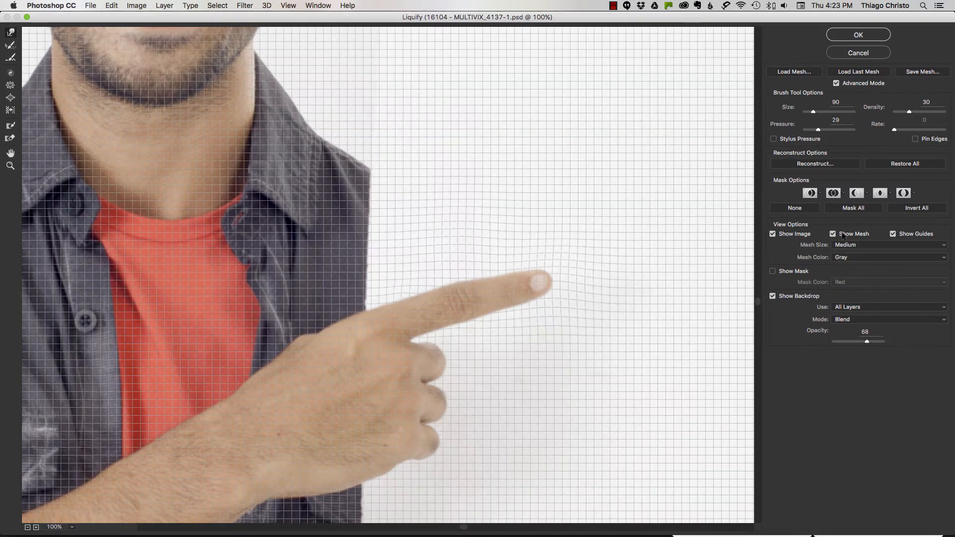
pyautogui.press('super+plus')
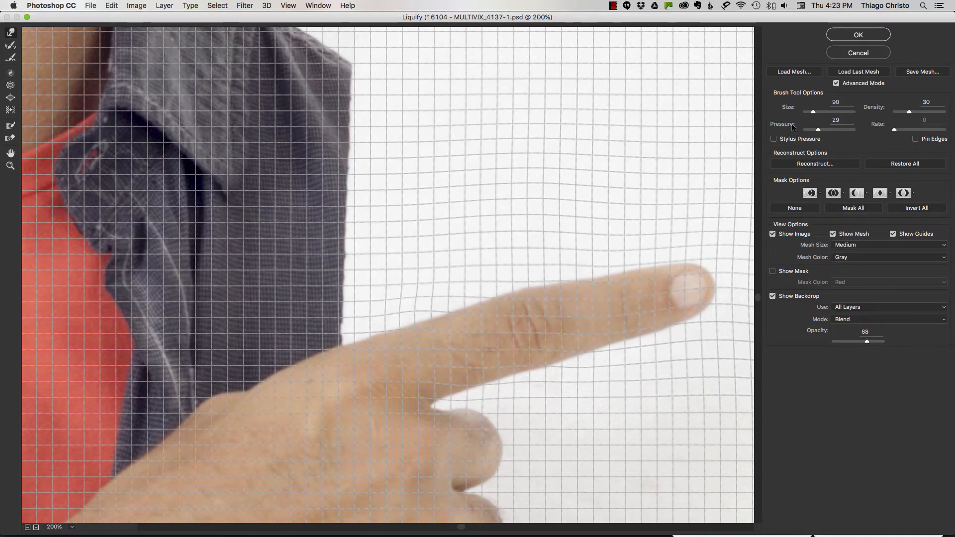
pyautogui.click(852, 53)
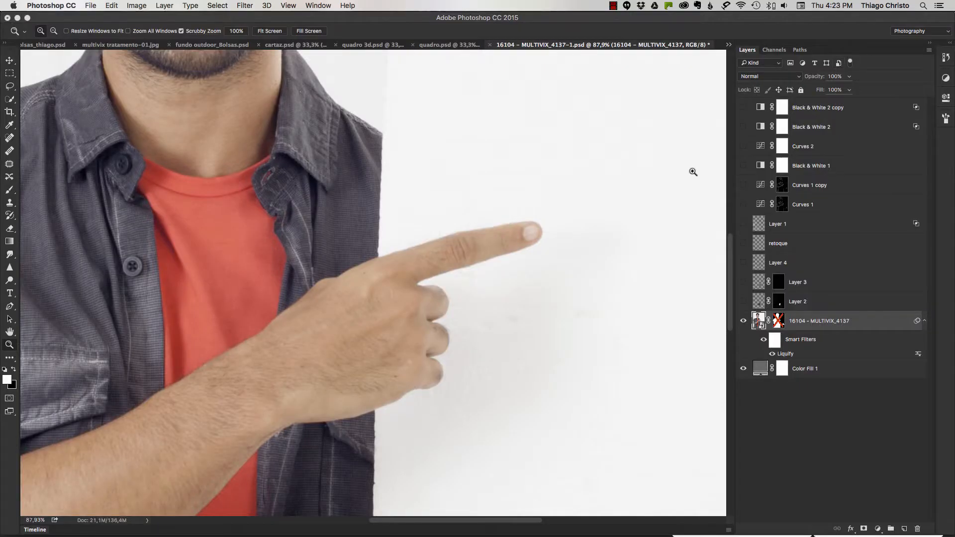
# Step: Compare the pointing finger with the photo layer's smart filters off and on, and re-enable the layer mask
pyautogui.click(763, 341)
pyautogui.click(764, 341)
pyautogui.click(764, 341)
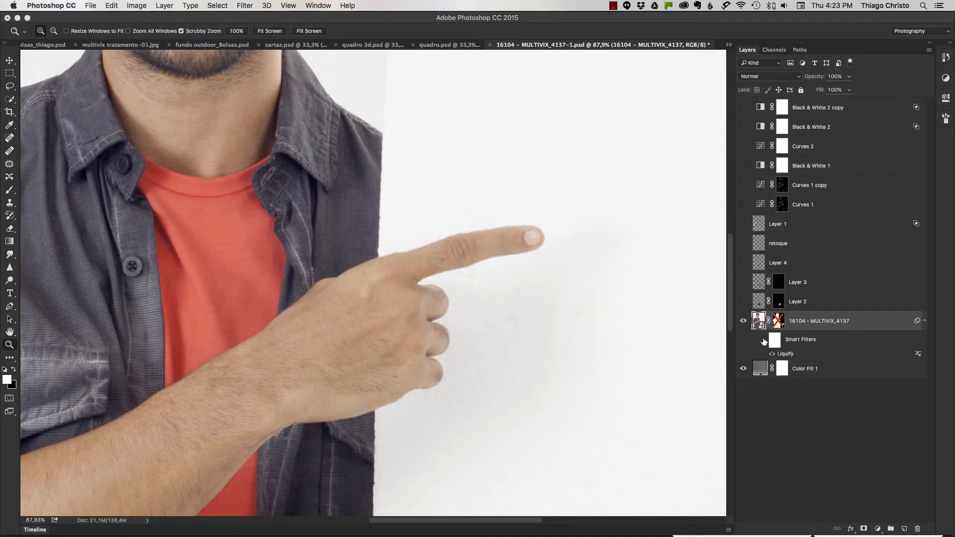
pyautogui.click(763, 341)
pyautogui.keyDown('shift'); pyautogui.click(779, 321); pyautogui.keyUp('shift')
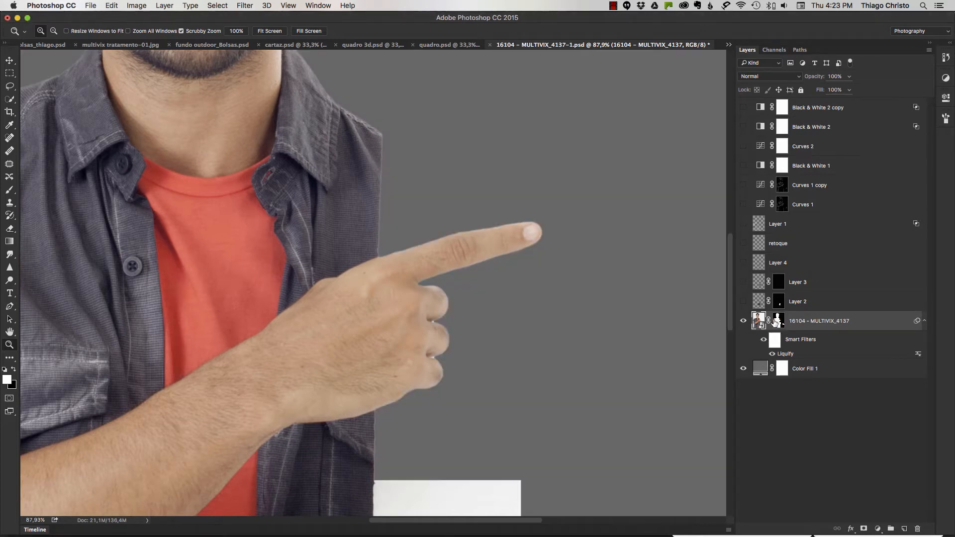
# Step: Show Layer 2 through Curves 1 copy again and clip all of them to the photo layer
pyautogui.moveTo(744, 300); pyautogui.dragTo(743, 185)
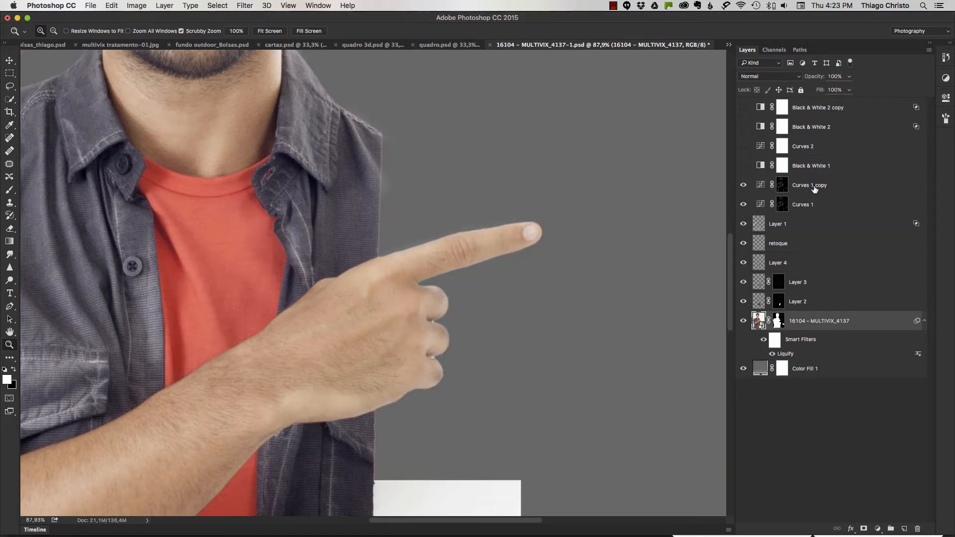
pyautogui.click(809, 185)
pyautogui.keyDown('shift'); pyautogui.click(799, 305); pyautogui.keyUp('shift')
pyautogui.press('super+alt+g')
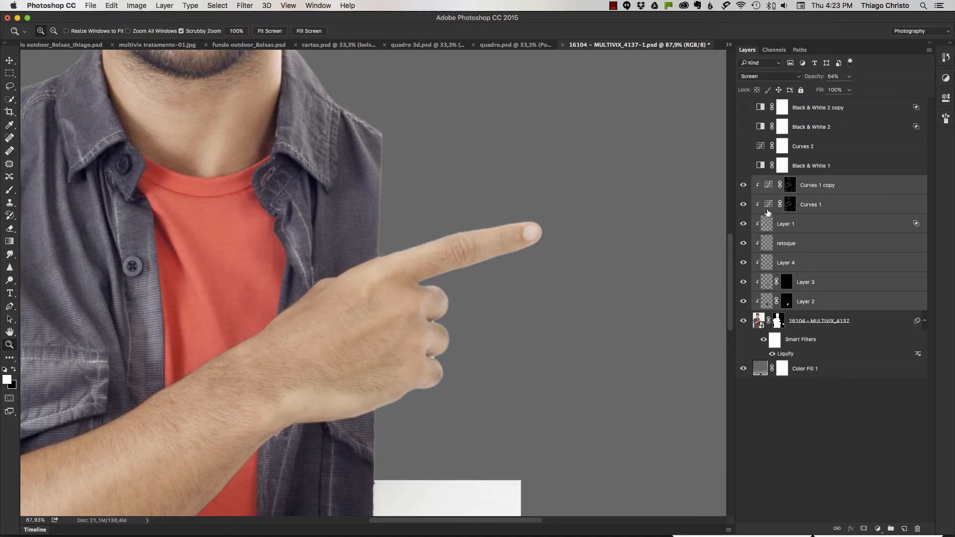
pyautogui.press('super+0')
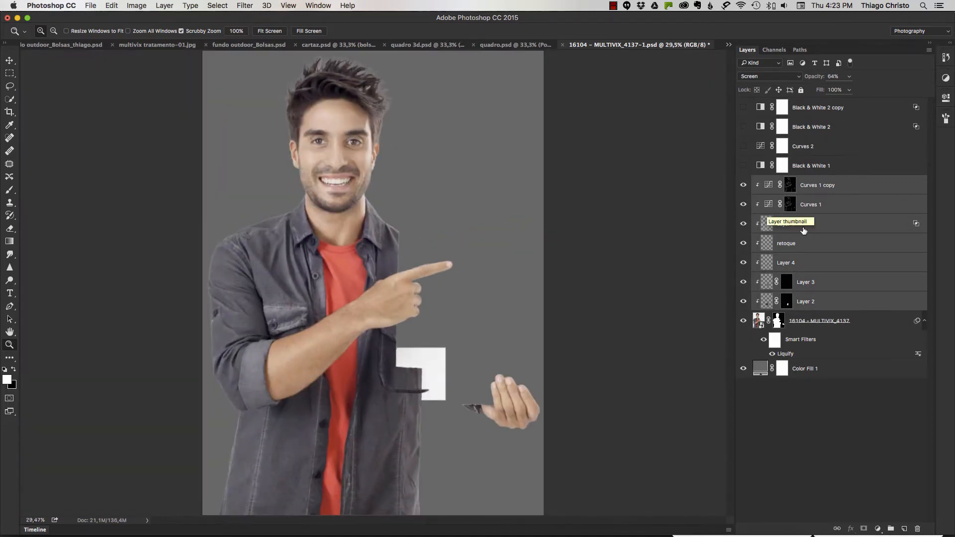
# Step: Show and select Black & White 1, try the Normal blend mode on it, and restore Soft Light
pyautogui.click(747, 167)
pyautogui.click(793, 167)
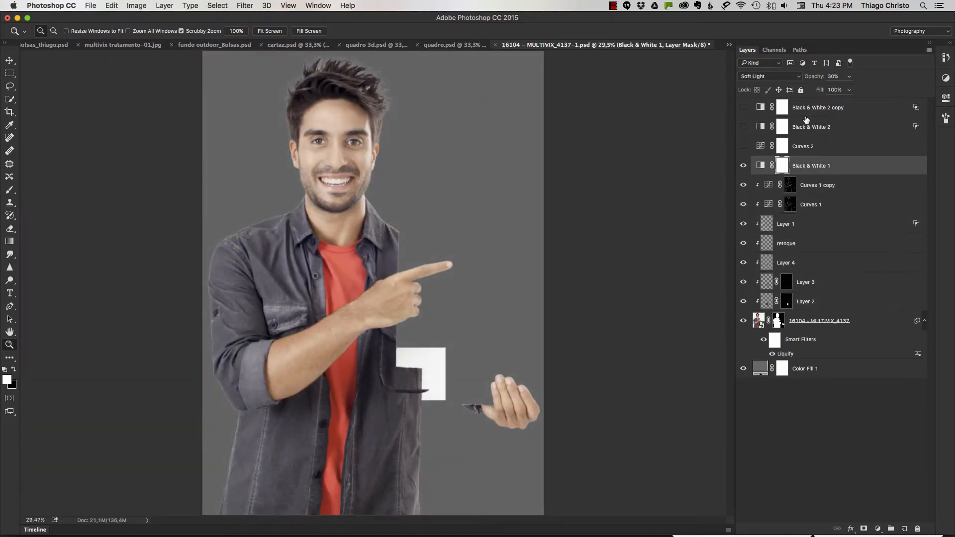
pyautogui.click(761, 78)
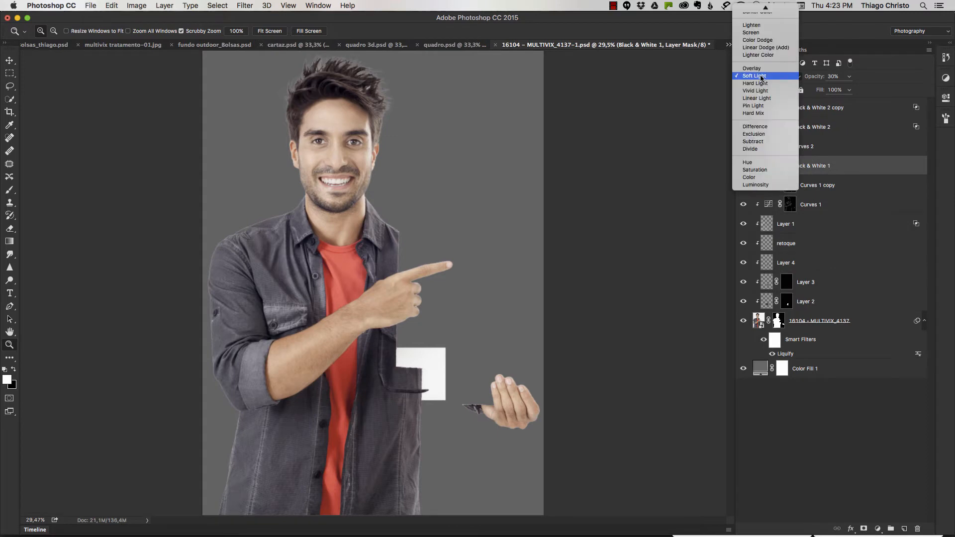
pyautogui.click(774, 9)
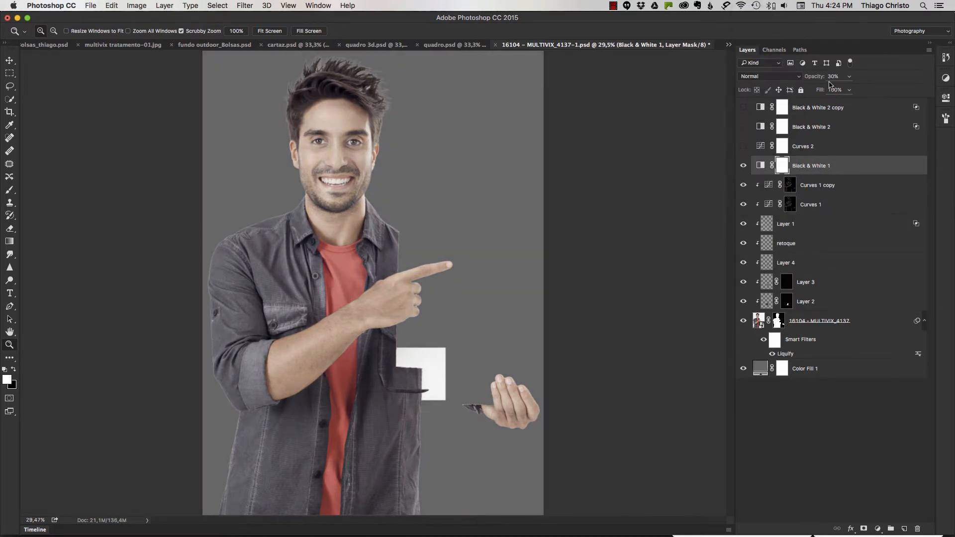
pyautogui.click(787, 77)
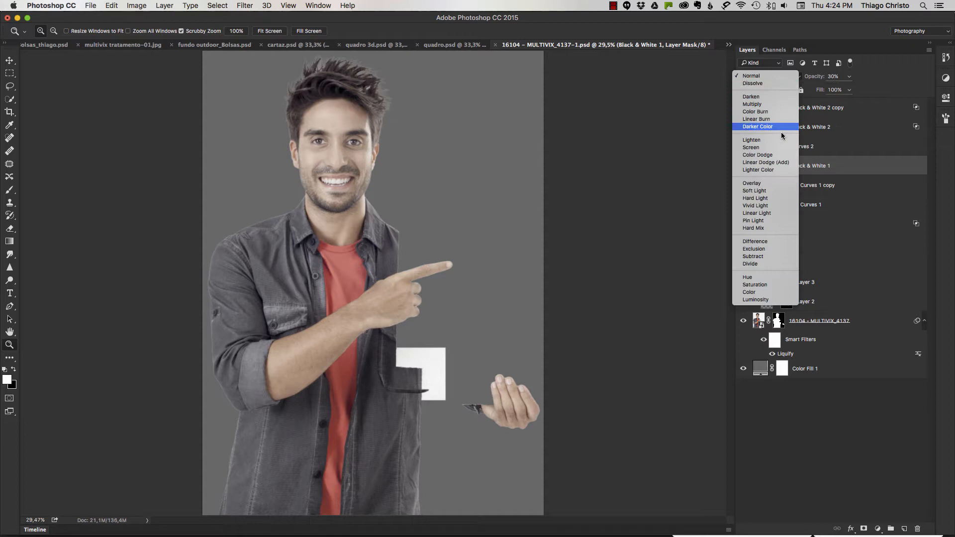
pyautogui.click(774, 188)
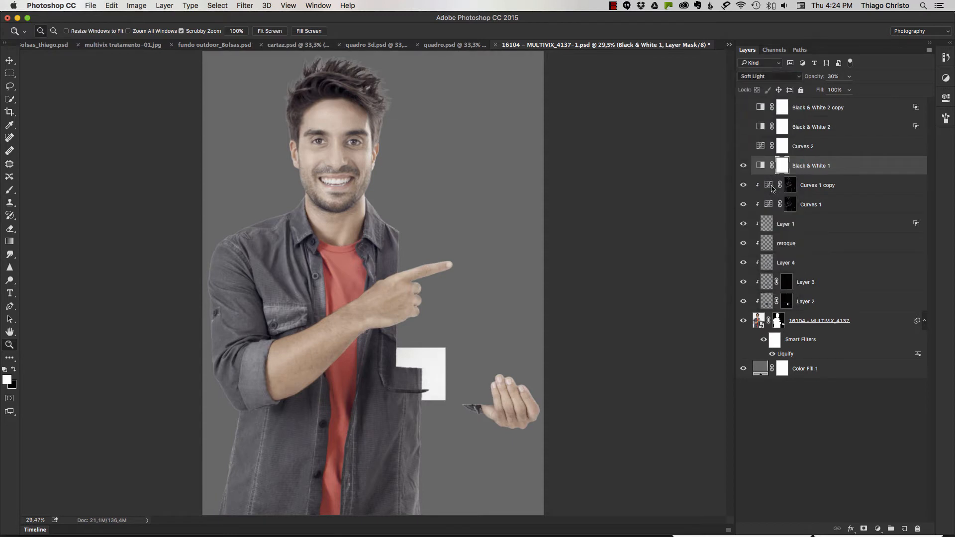
# Step: Show and select Curves 2, and examine the middle point of its RGB curve in the expanded properties
pyautogui.click(743, 147)
pyautogui.click(768, 147)
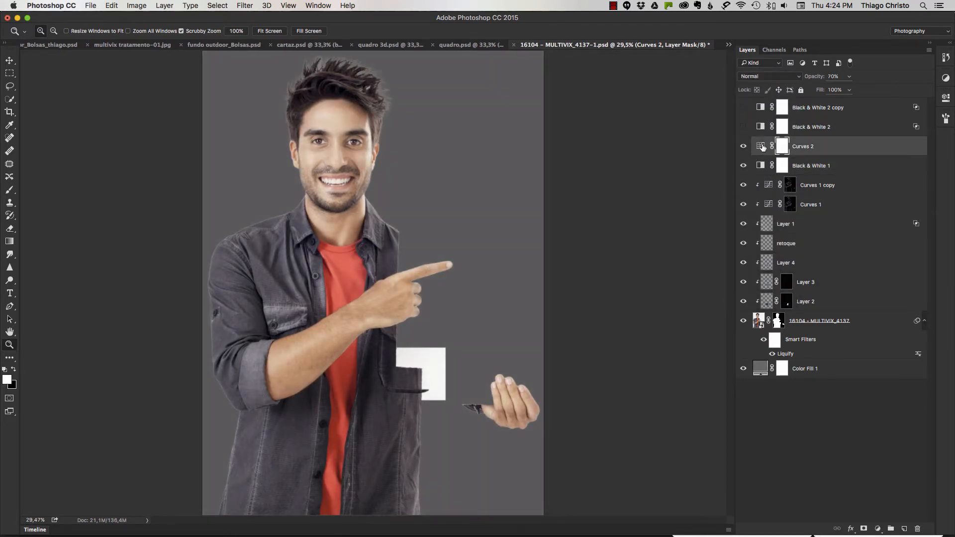
pyautogui.click(952, 44)
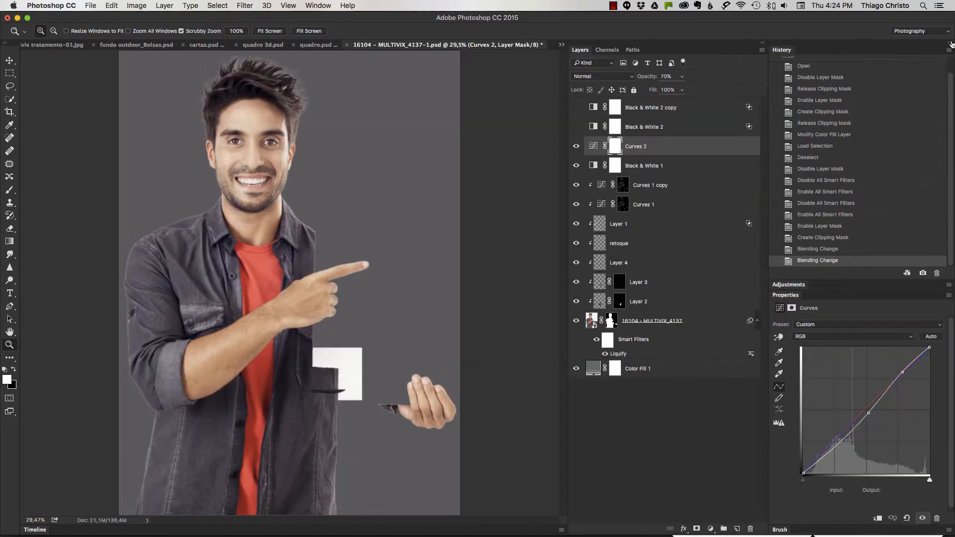
pyautogui.click(824, 339)
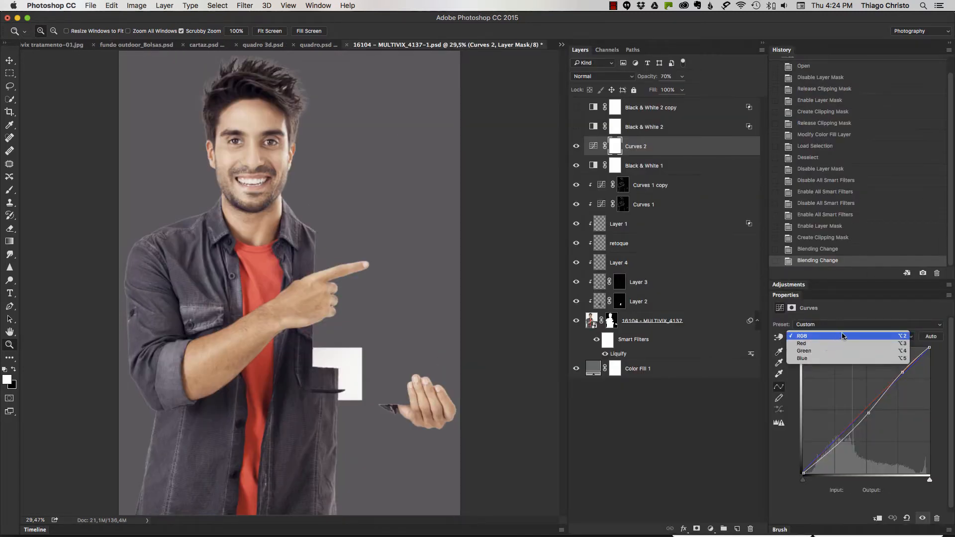
pyautogui.click(937, 332)
pyautogui.moveTo(869, 411); pyautogui.dragTo(869, 413)
pyautogui.press('super+z')
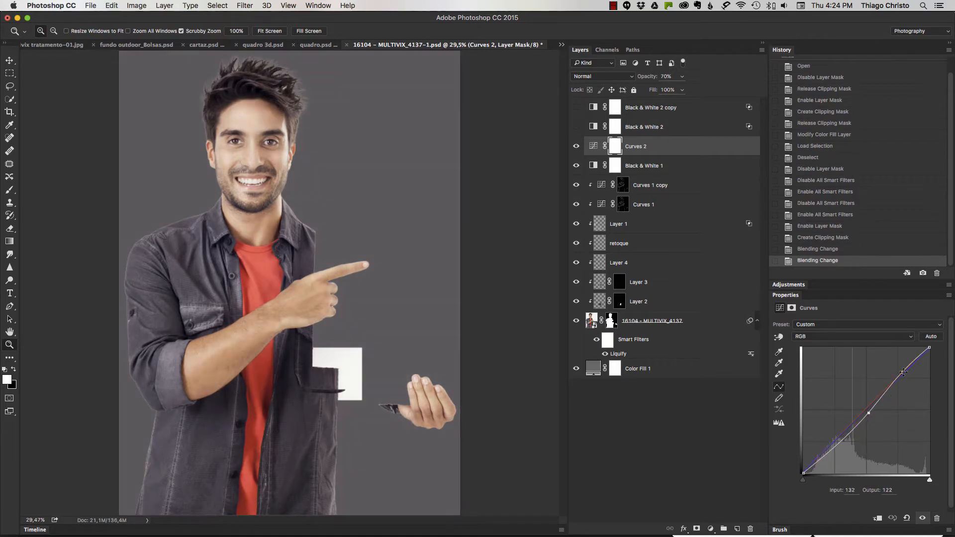
# Step: Examine the Red, Green and Blue channel curves of the Curves 2 adjustment
pyautogui.click(840, 337)
pyautogui.click(840, 337)
pyautogui.click(840, 337)
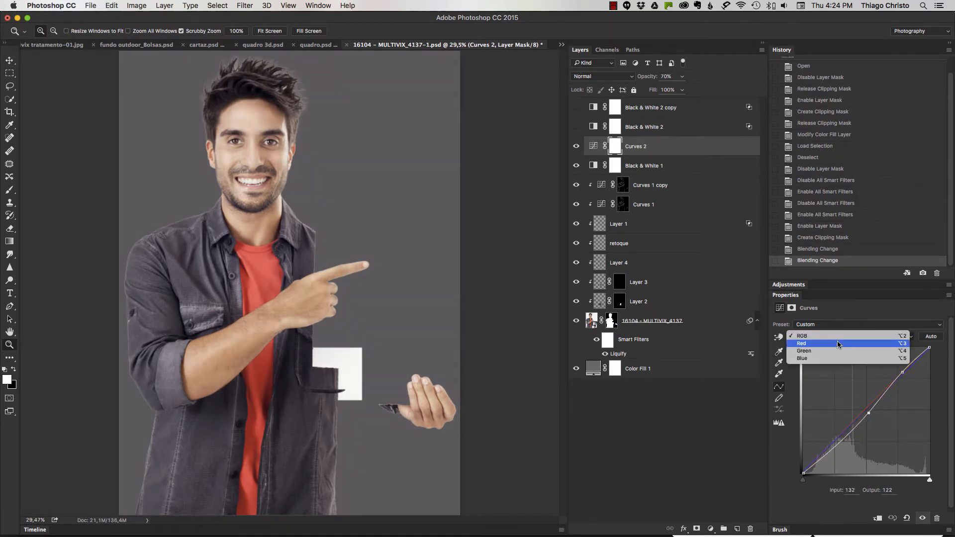
pyautogui.click(838, 344)
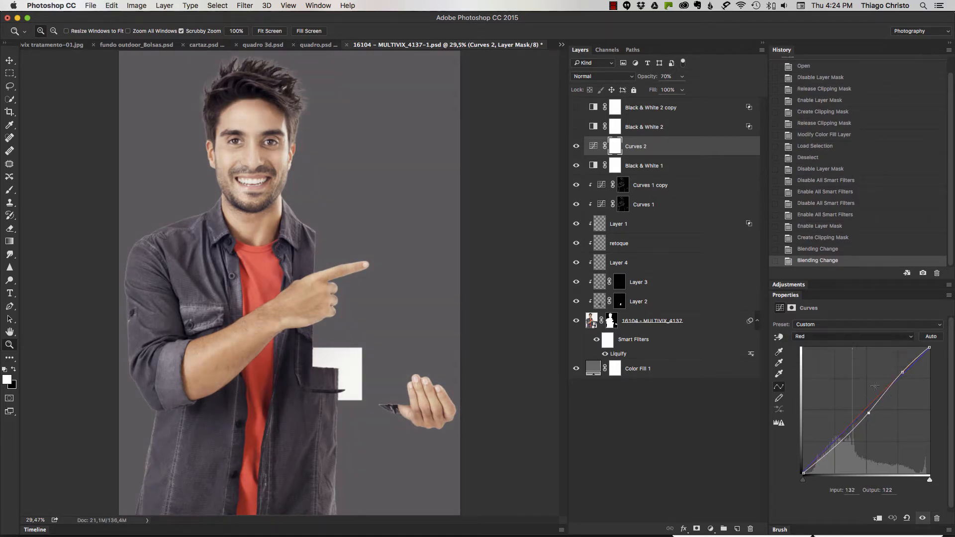
pyautogui.click(836, 341)
pyautogui.click(834, 345)
pyautogui.click(839, 340)
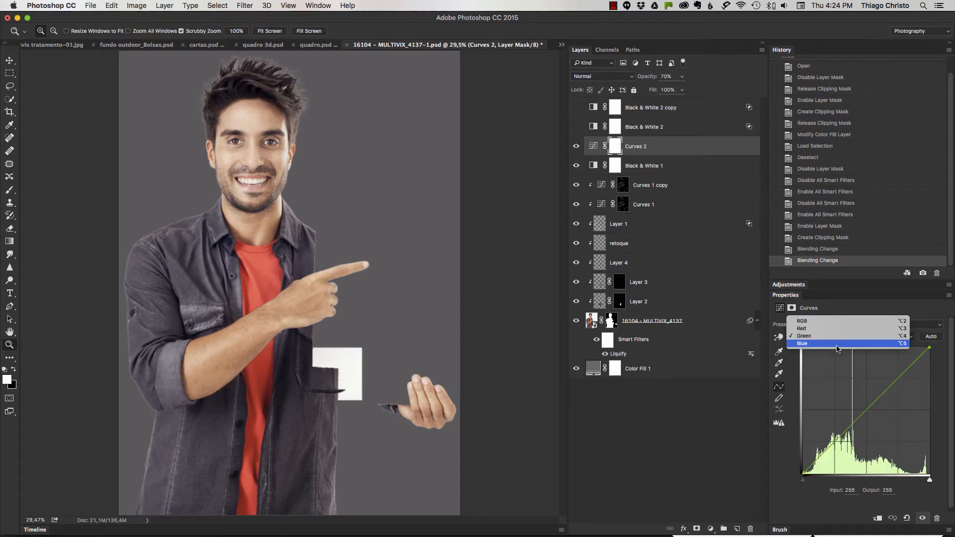
pyautogui.click(837, 343)
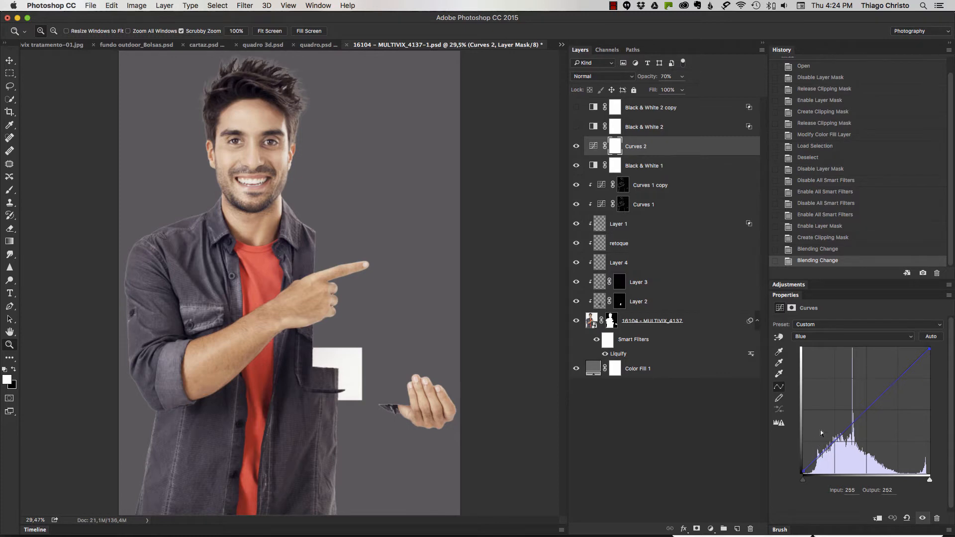
pyautogui.click(831, 337)
pyautogui.click(832, 312)
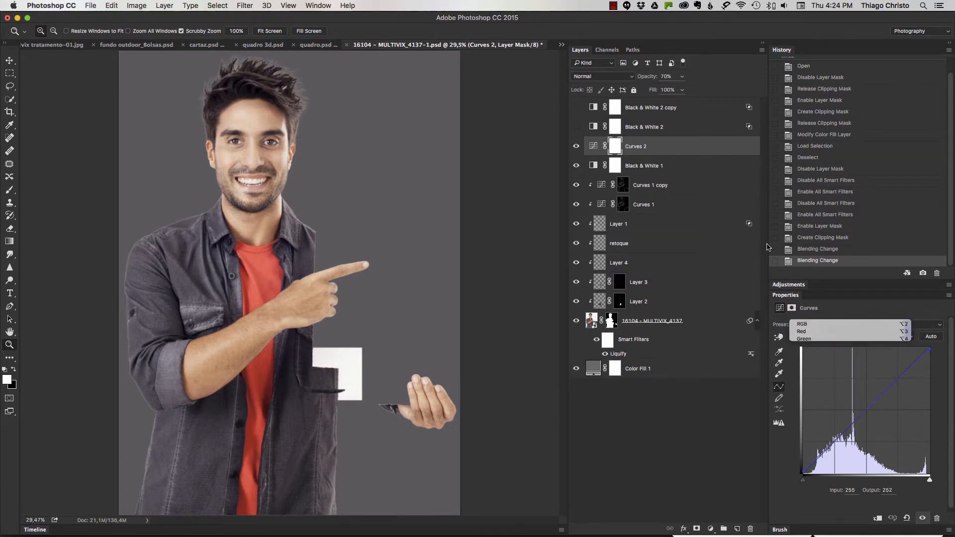
# Step: Show Black & White 2, review its Blend If range for the underlying layer, and show and select Black & White 2 copy
pyautogui.click(609, 121)
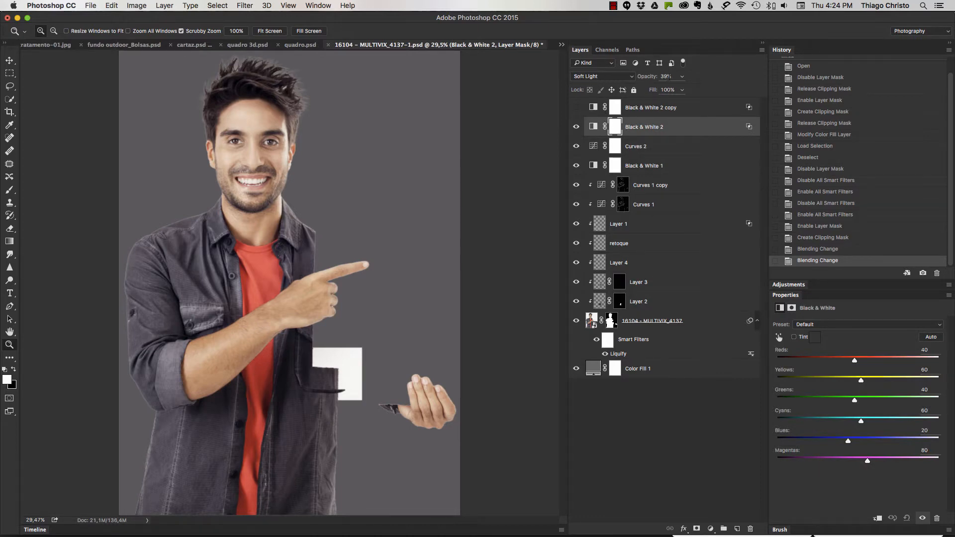
pyautogui.doubleClick(749, 128)
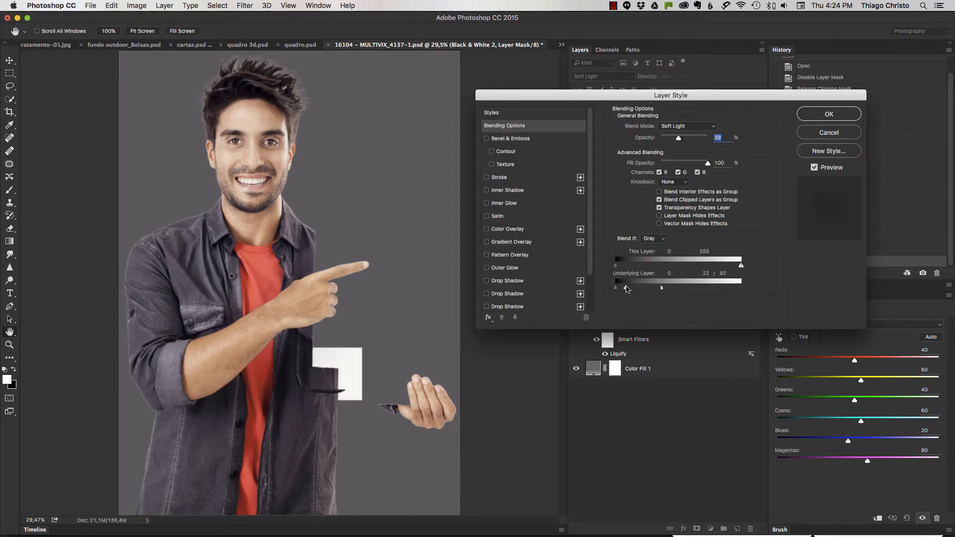
pyautogui.moveTo(630, 290)
pyautogui.mouseDown()
pyautogui.moveTo(748, 288)
pyautogui.moveTo(633, 290)
pyautogui.mouseUp()
pyautogui.press('Return')
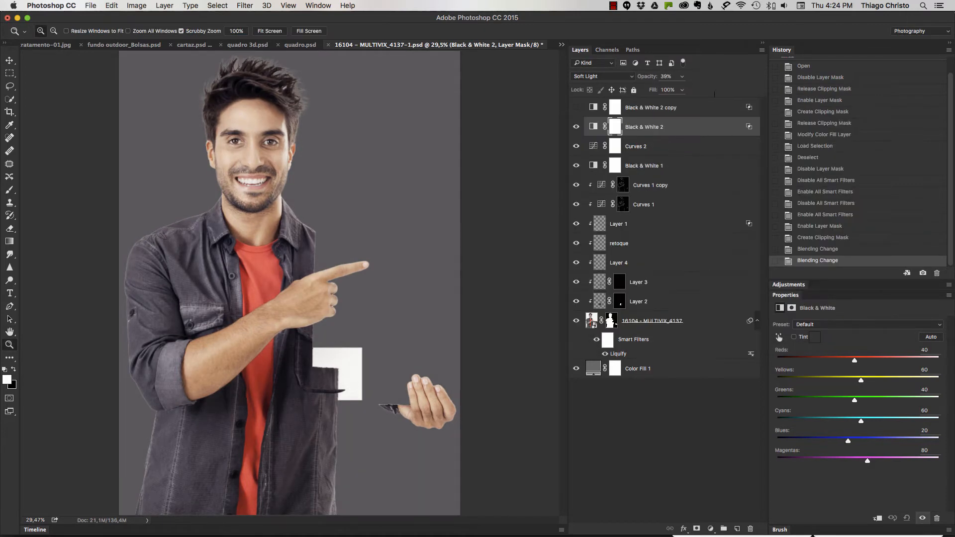
pyautogui.click(594, 107)
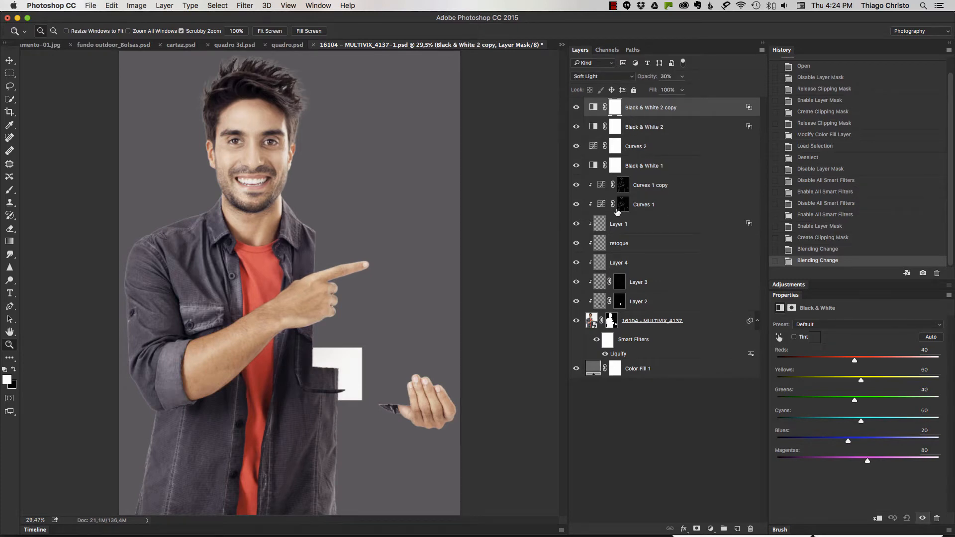
# Step: Turn off the photo's smart filters and mask, hide Layer 3 through Black & White 2 copy, and expand the full edit history
pyautogui.click(597, 339)
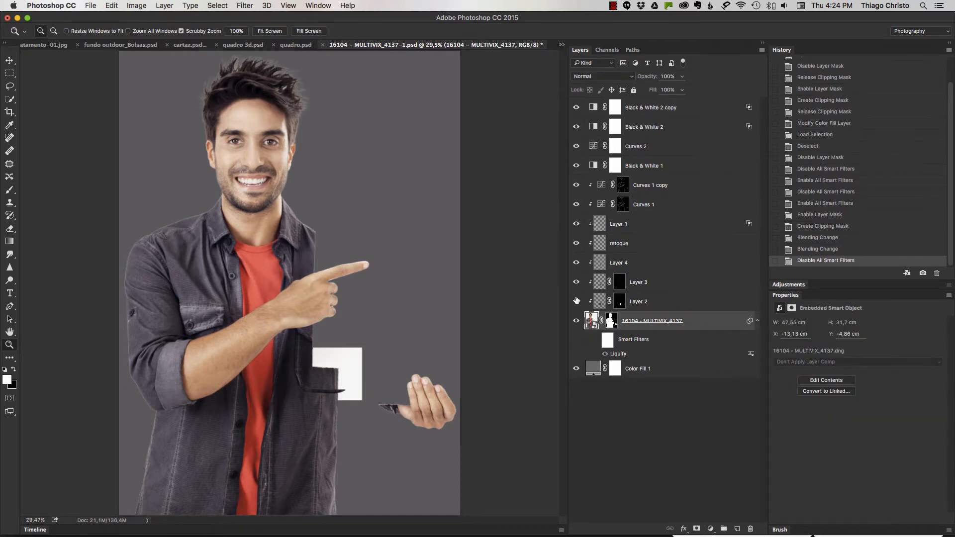
pyautogui.moveTo(576, 283); pyautogui.dragTo(575, 110)
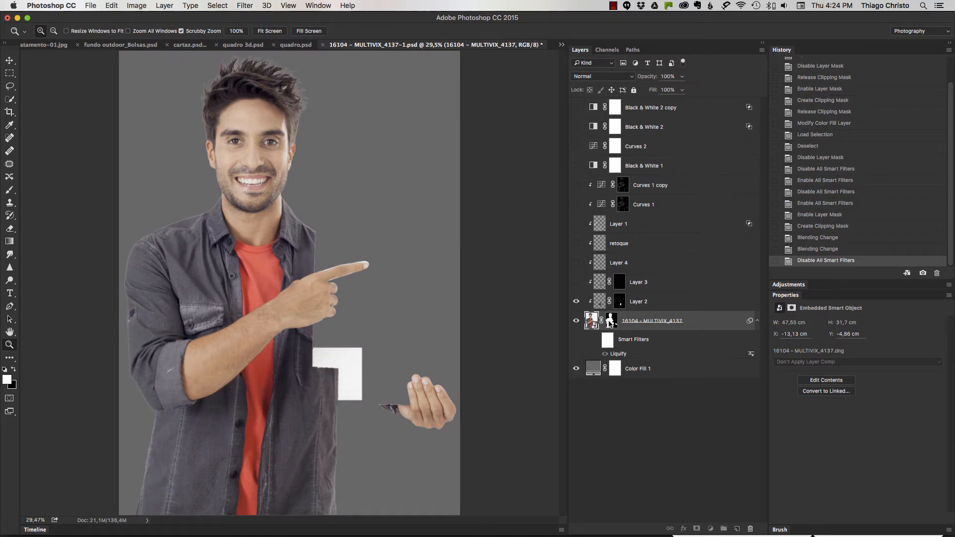
pyautogui.keyDown('shift'); pyautogui.click(612, 324); pyautogui.keyUp('shift')
pyautogui.doubleClick(786, 297)
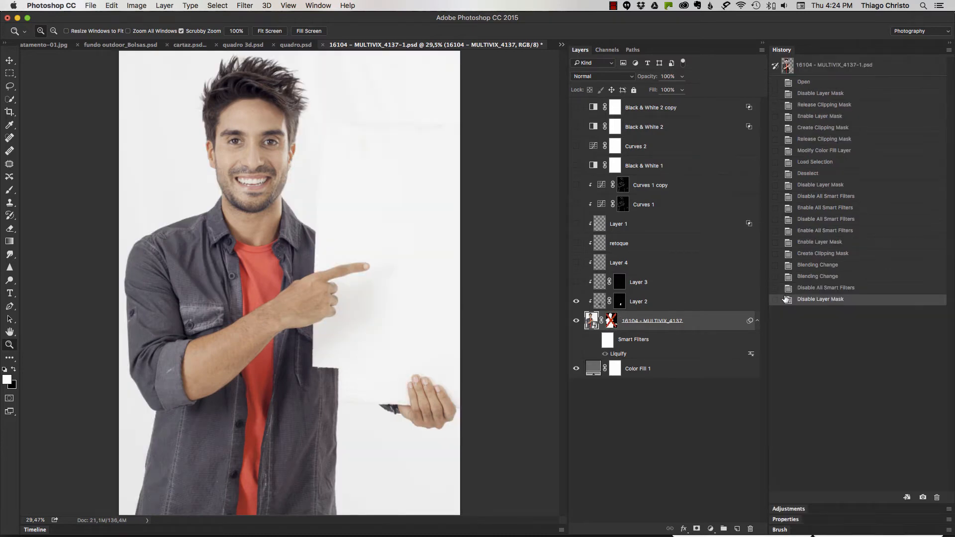
# Step: Revert the actor's layered file to its opening snapshot and close it without saving changes
pyautogui.click(809, 67)
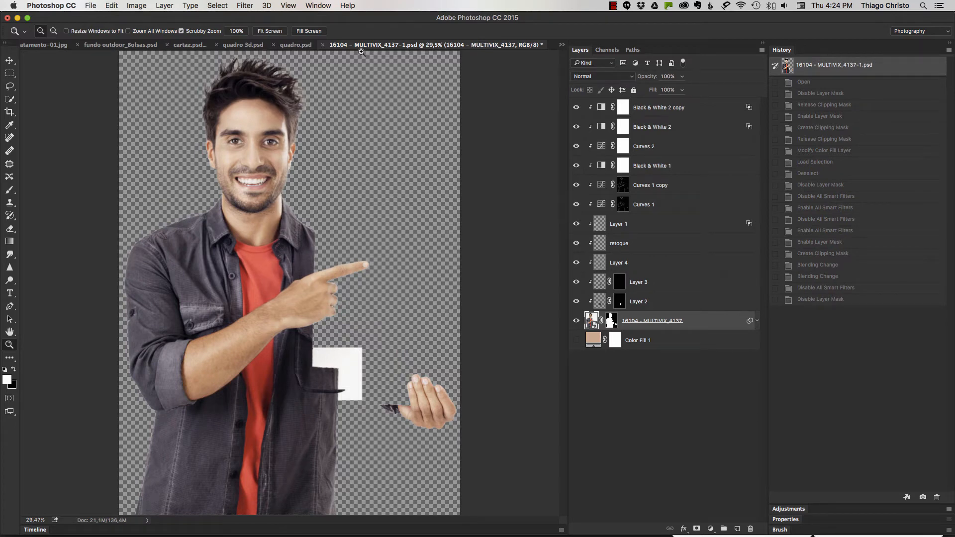
pyautogui.press('super+w')
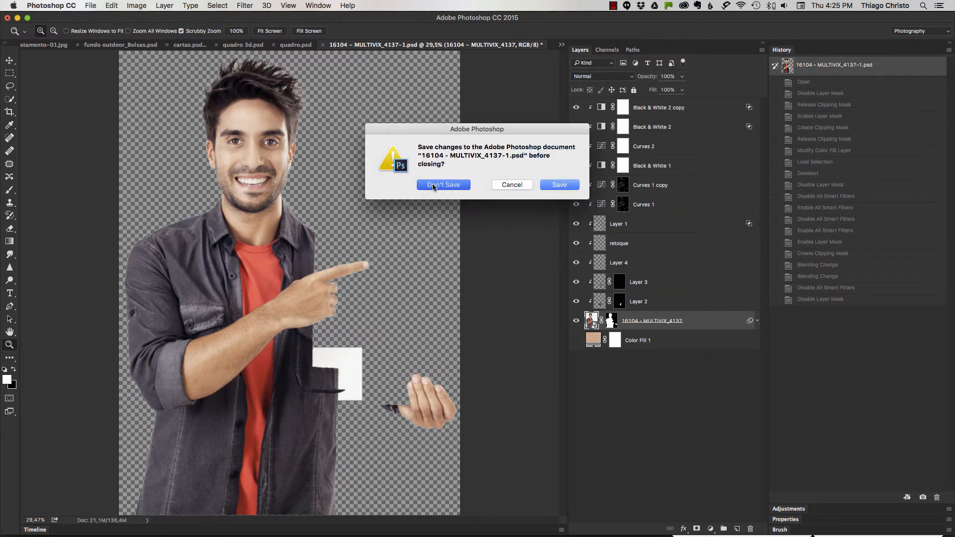
pyautogui.click(434, 185)
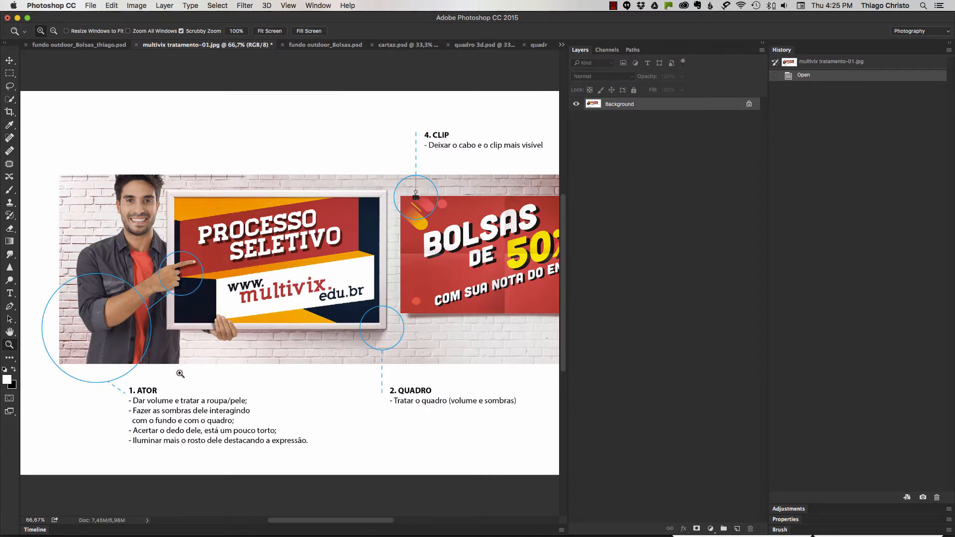
# Step: Review the actor and frame notes in the brief, look over both billboard layouts, and switch to cartaz.psd
pyautogui.moveTo(120, 343); pyautogui.dragTo(154, 279)
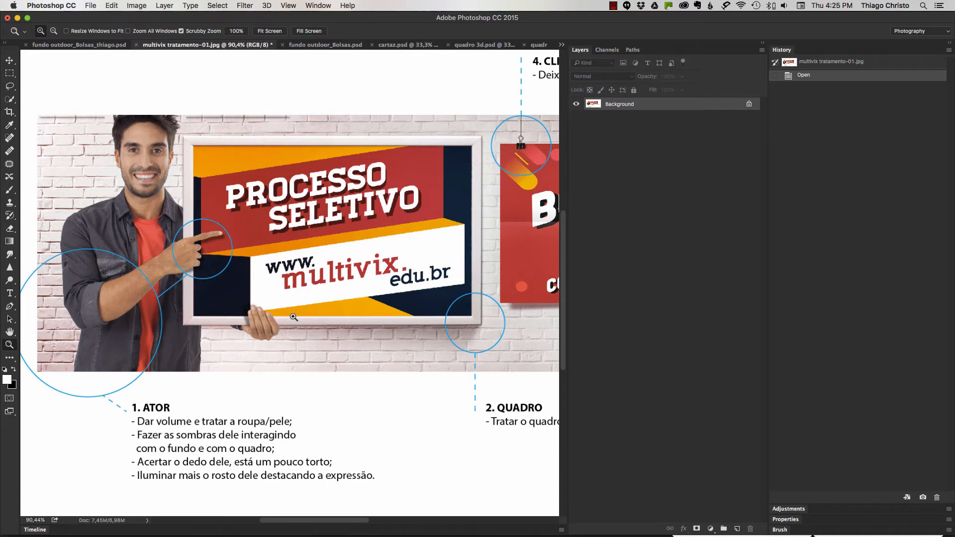
pyautogui.scroll(-3, 296, 314)
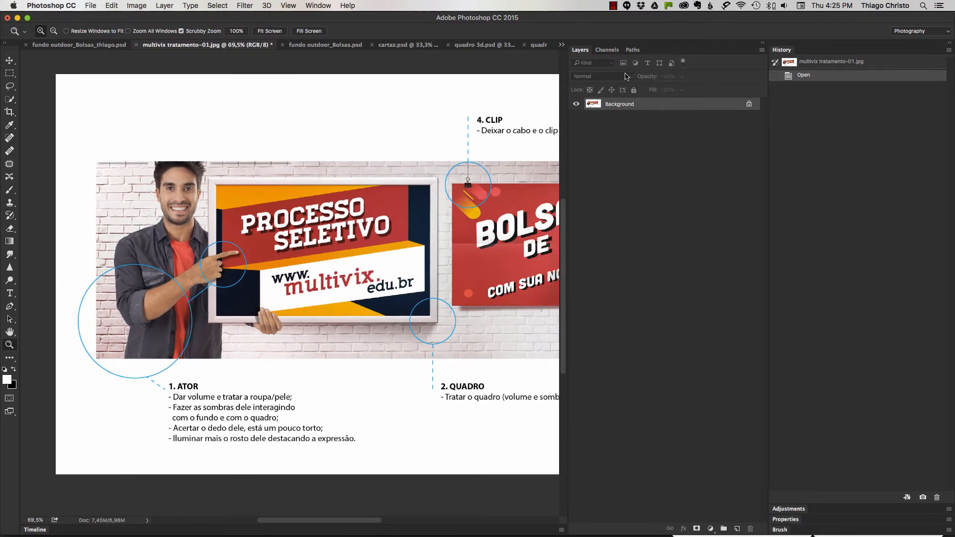
pyautogui.click(78, 46)
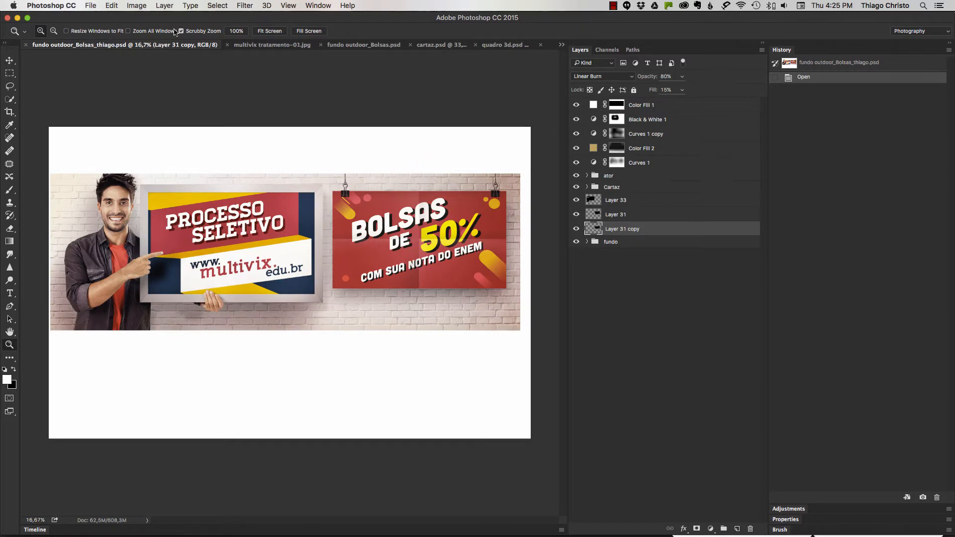
pyautogui.click(244, 46)
pyautogui.click(335, 46)
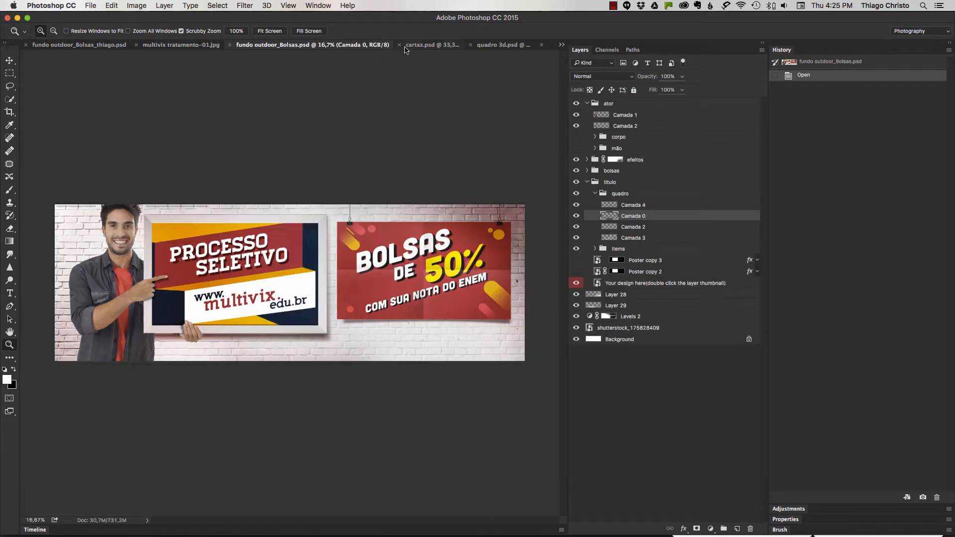
pyautogui.click(420, 45)
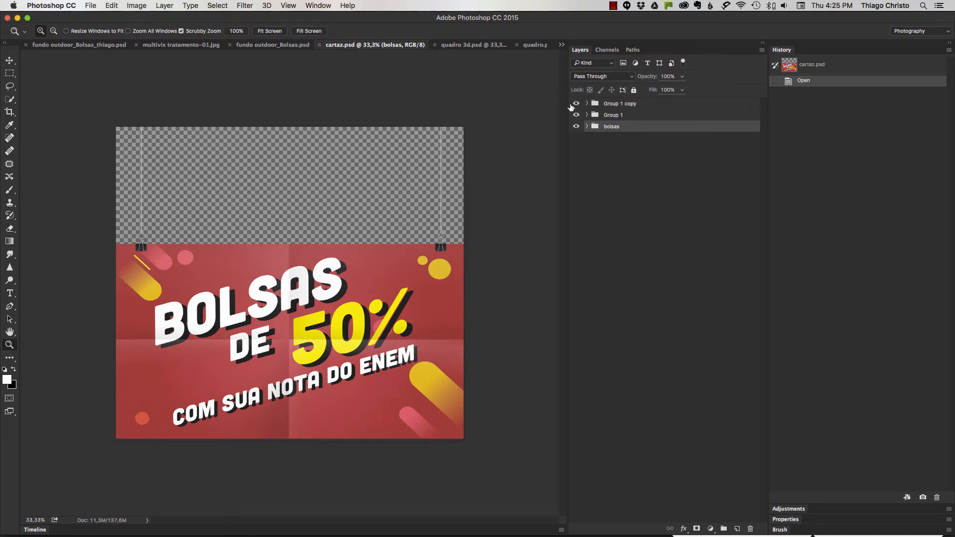
# Step: Add a white (ffffff) Solid Color fill layer and place it below the bolsas group as the poster's backdrop
pyautogui.click(711, 529)
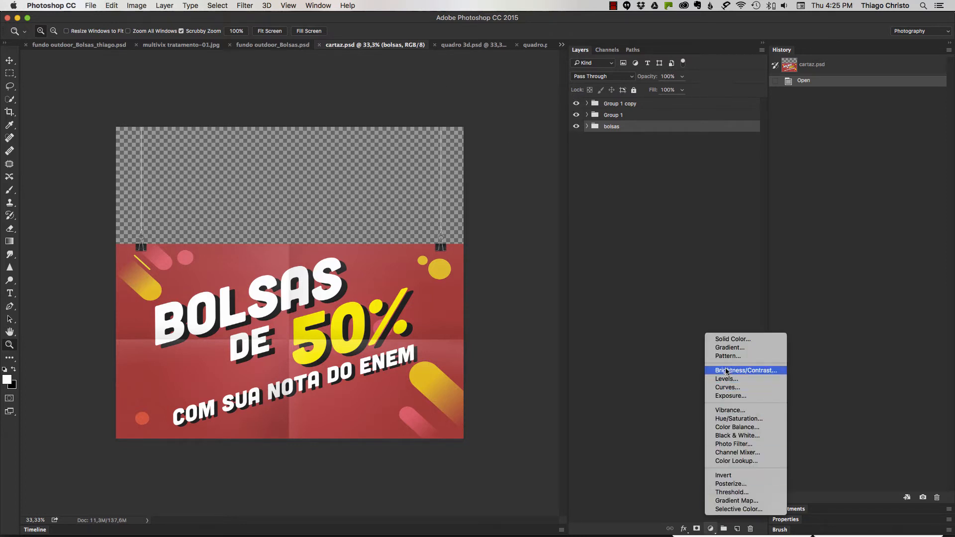
pyautogui.click(724, 335)
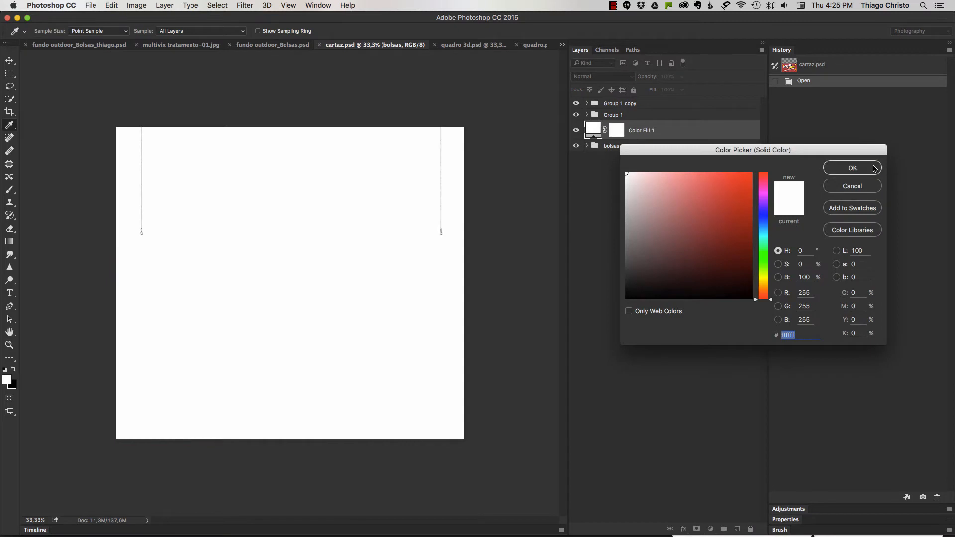
pyautogui.click(875, 170)
pyautogui.moveTo(643, 130); pyautogui.dragTo(645, 152)
# Step: Isolate the flat poster artwork by hiding the cable groups and the clips, folds and clipped layers inside bolsas, and select Poster copy
pyautogui.moveTo(577, 103); pyautogui.dragTo(578, 128)
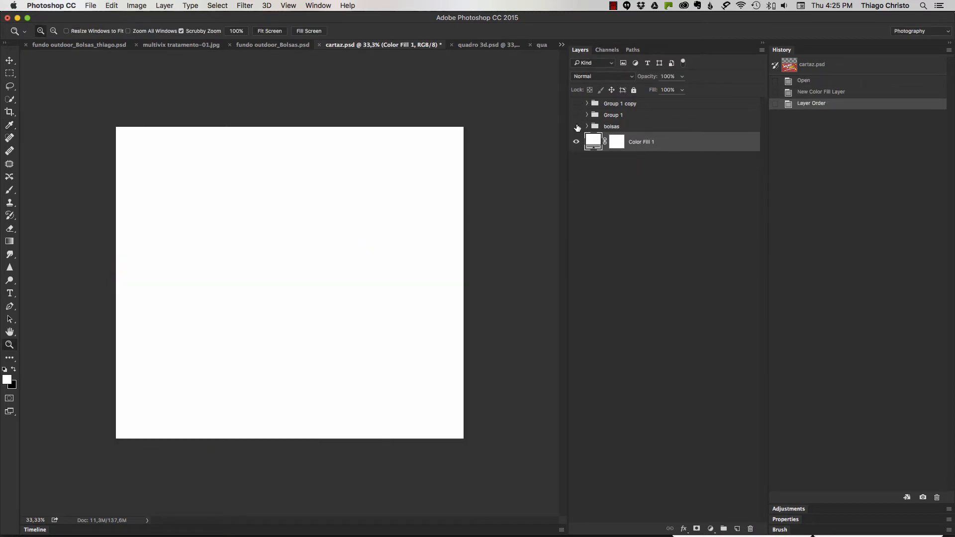
pyautogui.click(576, 127)
pyautogui.click(587, 127)
pyautogui.click(598, 138)
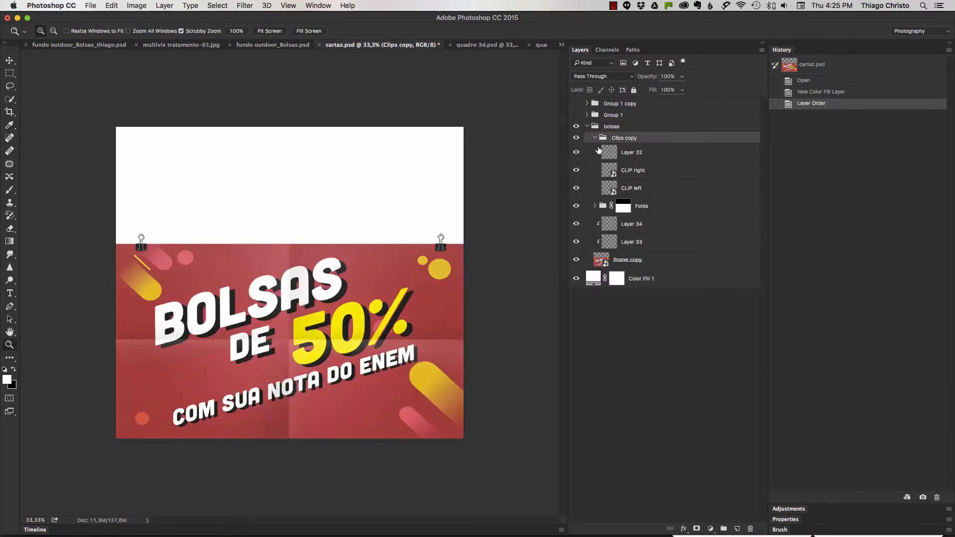
pyautogui.click(595, 138)
pyautogui.click(596, 152)
pyautogui.click(596, 152)
pyautogui.moveTo(577, 138); pyautogui.dragTo(577, 188)
pyautogui.click(603, 209)
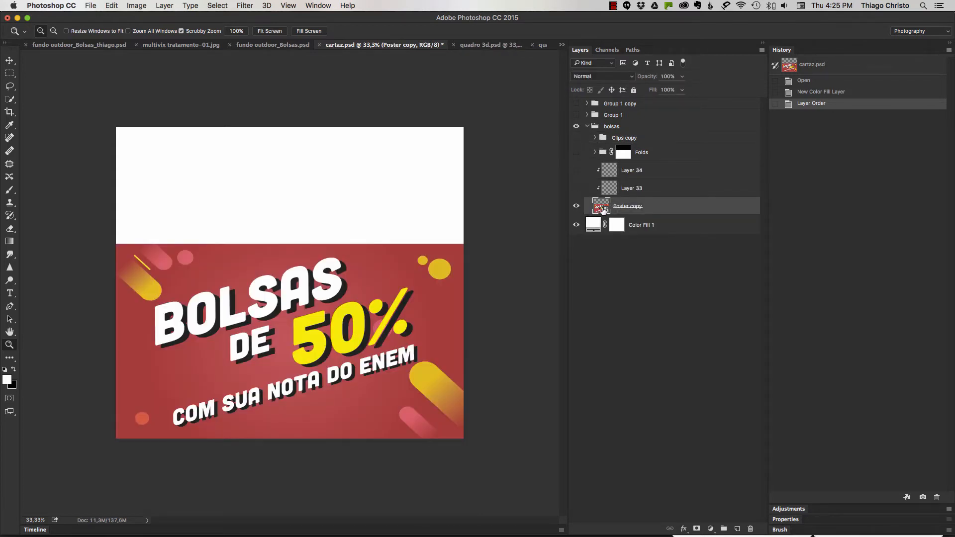
# Step: Show Layer 33, Layer 34, Folds and Clips copy again, and examine the poster's right clip with its shadow
pyautogui.moveTo(576, 184); pyautogui.dragTo(578, 154)
pyautogui.moveTo(428, 251); pyautogui.dragTo(486, 241)
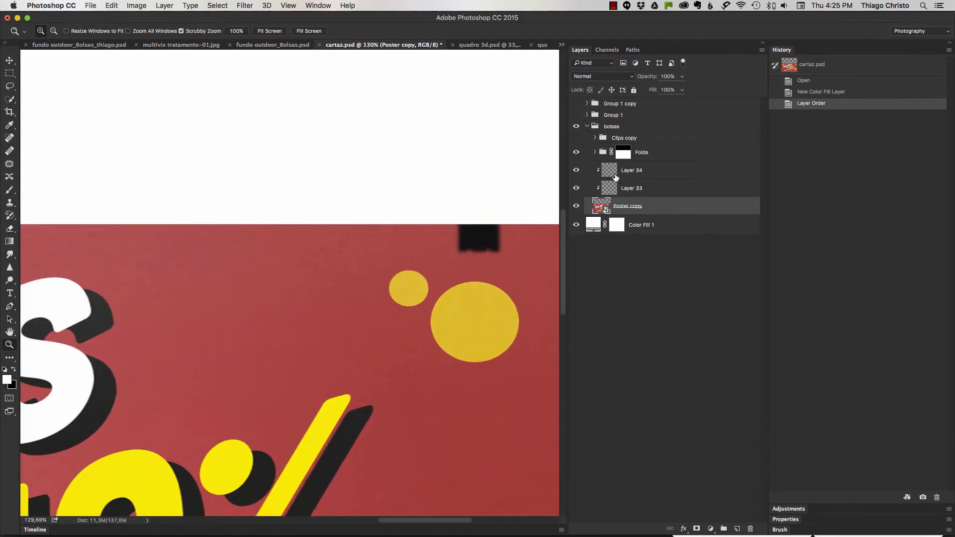
pyautogui.click(577, 138)
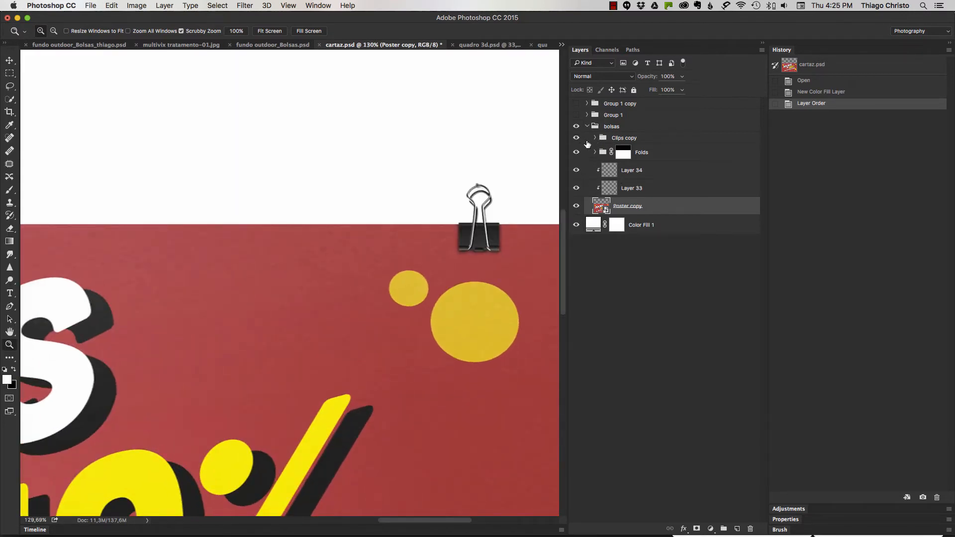
pyautogui.moveTo(497, 229); pyautogui.dragTo(446, 237)
# Step: Show Group 1 and examine the cable and hook attached to the poster's left clip
pyautogui.click(594, 127)
pyautogui.click(577, 116)
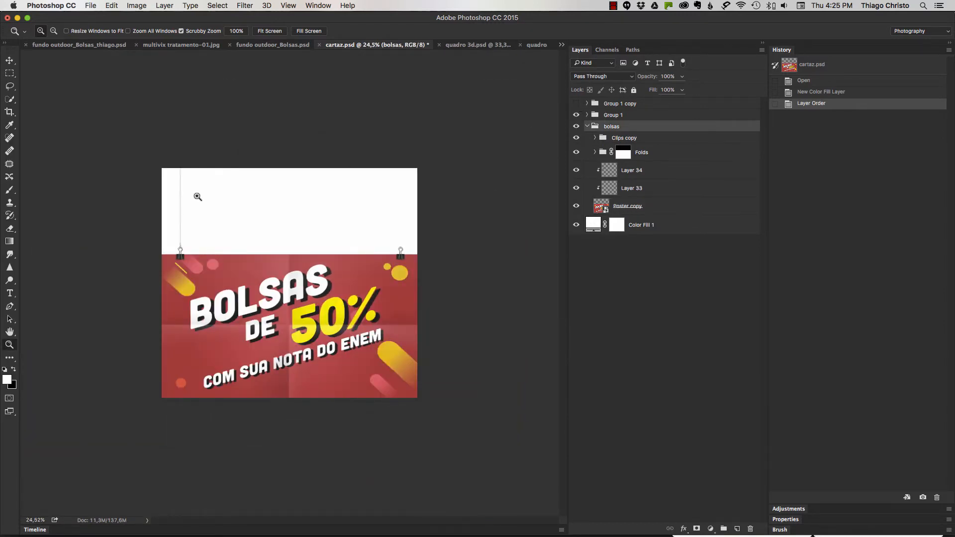
pyautogui.moveTo(166, 199); pyautogui.dragTo(218, 220)
pyautogui.moveTo(200, 367); pyautogui.dragTo(324, 222)
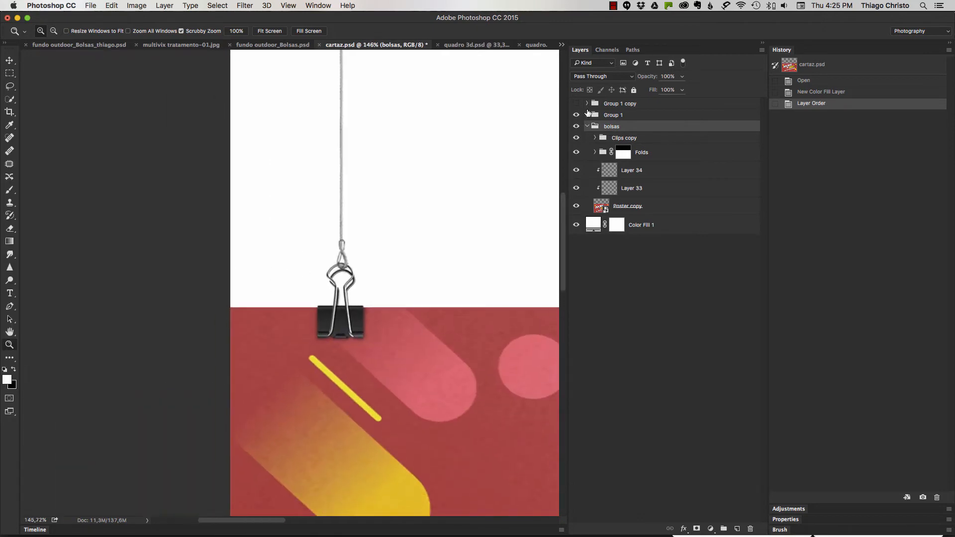
# Step: Collapse the bolsas group, show Group 1 copy, and examine the cable on the poster's right clip
pyautogui.click(588, 126)
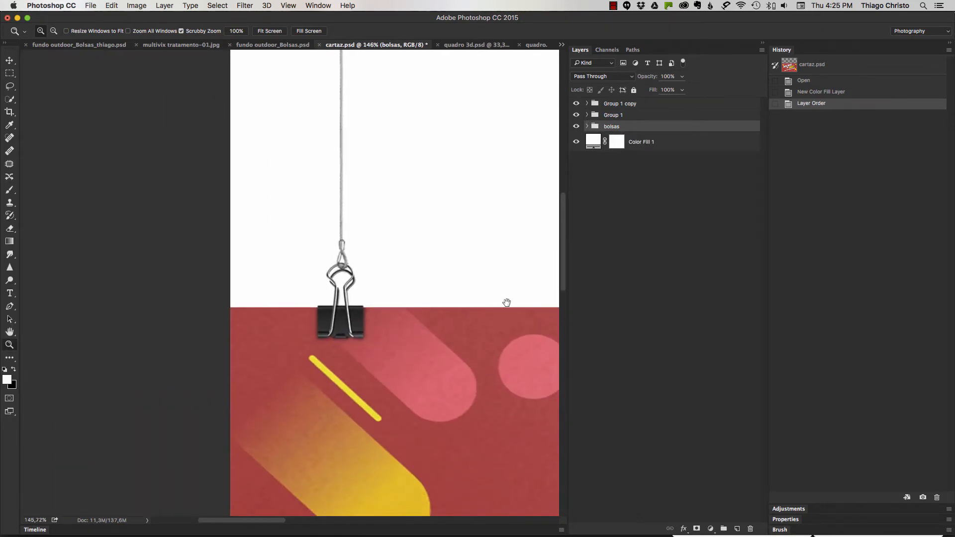
pyautogui.moveTo(507, 303); pyautogui.dragTo(277, 320)
pyautogui.moveTo(443, 299); pyautogui.dragTo(384, 321)
pyautogui.moveTo(487, 213); pyautogui.dragTo(529, 202)
pyautogui.moveTo(477, 235); pyautogui.dragTo(469, 234)
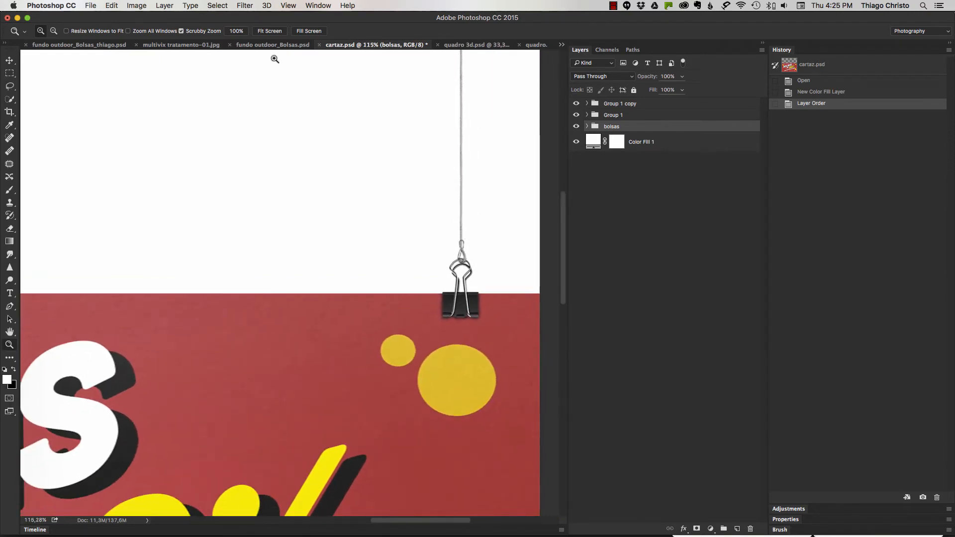
# Step: Examine the original clip and cable inside the circled CLIP area of the multivix tratamento-01.jpg brief
pyautogui.click(183, 46)
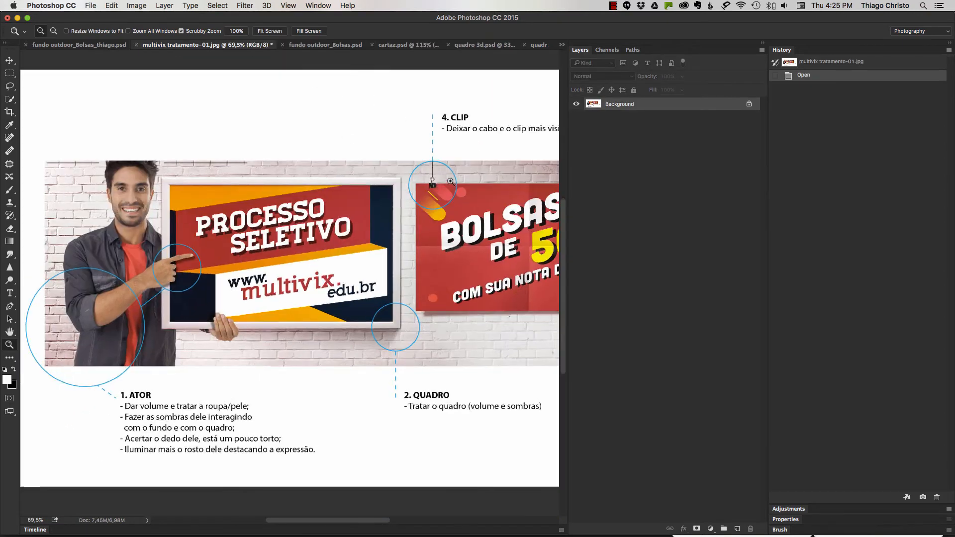
pyautogui.moveTo(450, 181); pyautogui.dragTo(482, 153)
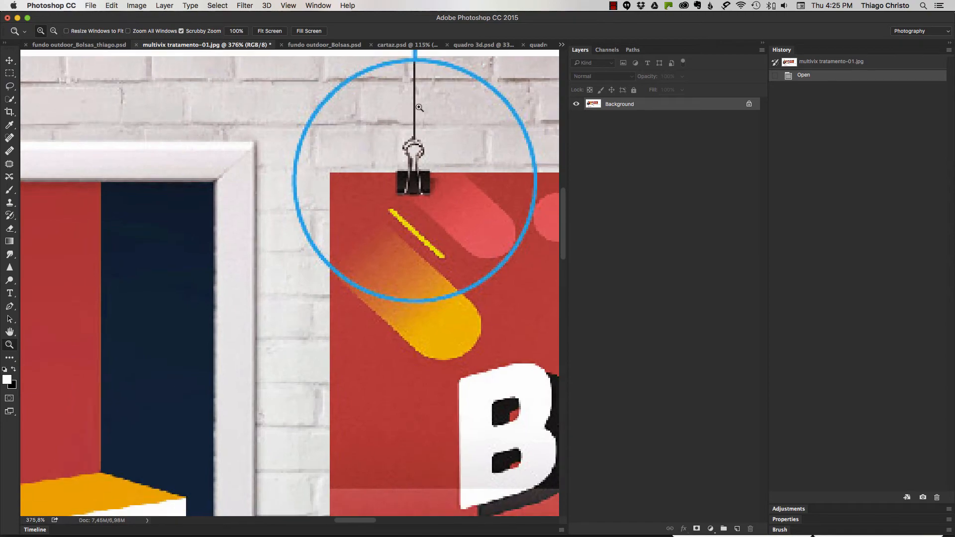
pyautogui.moveTo(428, 106); pyautogui.dragTo(397, 106)
# Step: Look over the finished poster in cartaz.psd once more and close the file without saving changes
pyautogui.click(501, 45)
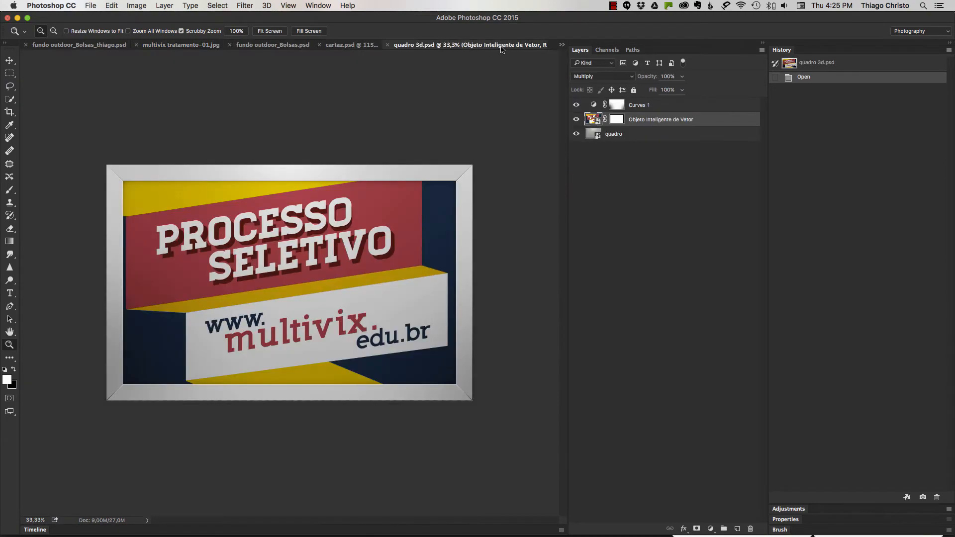
pyautogui.click(352, 45)
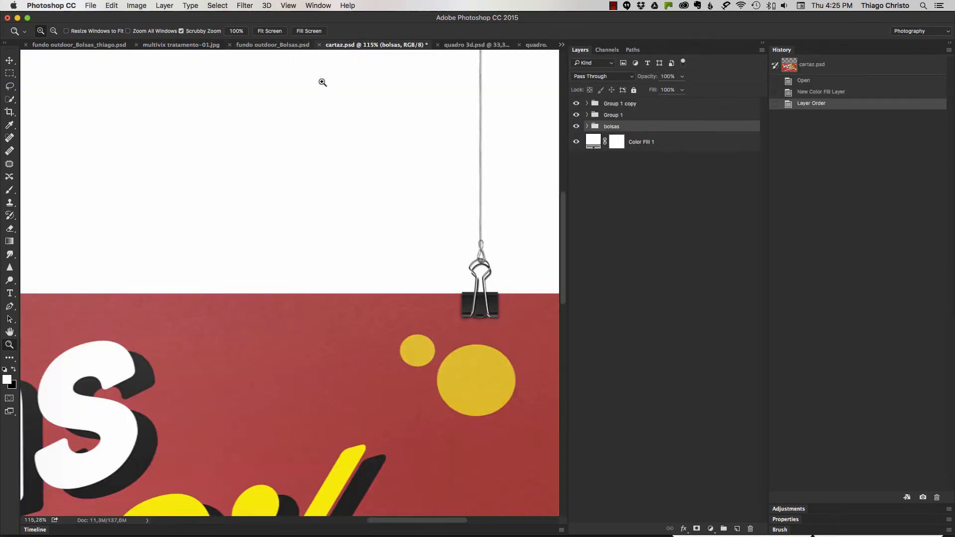
pyautogui.moveTo(322, 81); pyautogui.dragTo(323, 82)
pyautogui.press('super+minus')
pyautogui.press('super+minus')
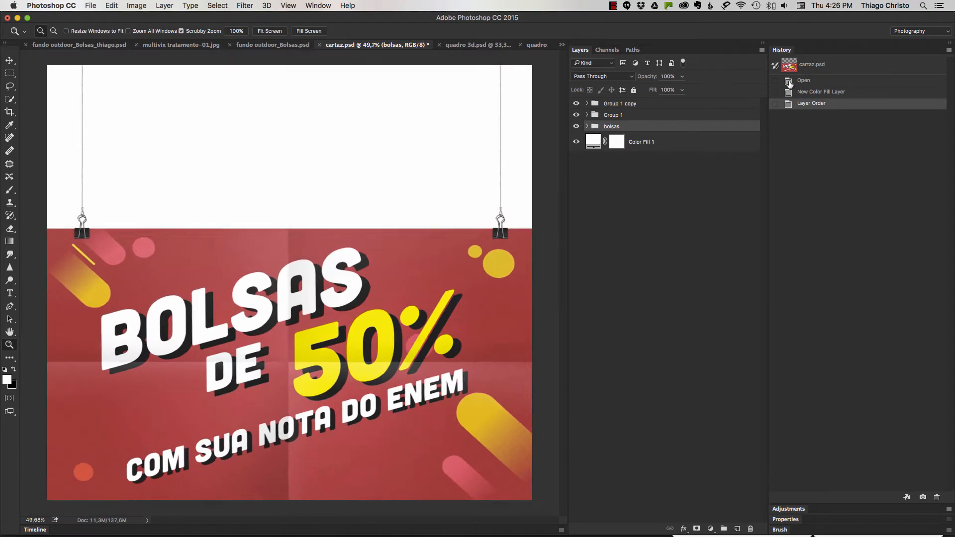
pyautogui.press('super+plus')
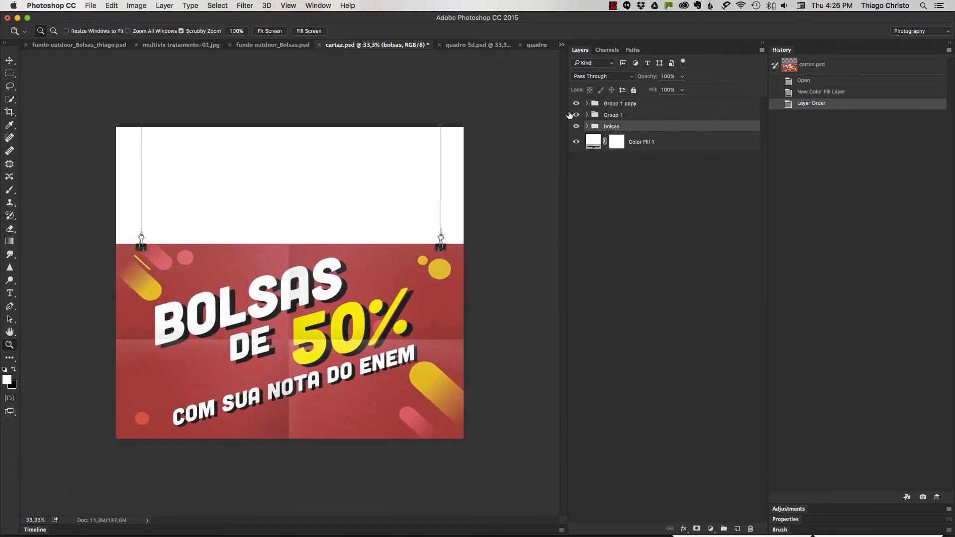
pyautogui.press('super+w')
pyautogui.click(444, 187)
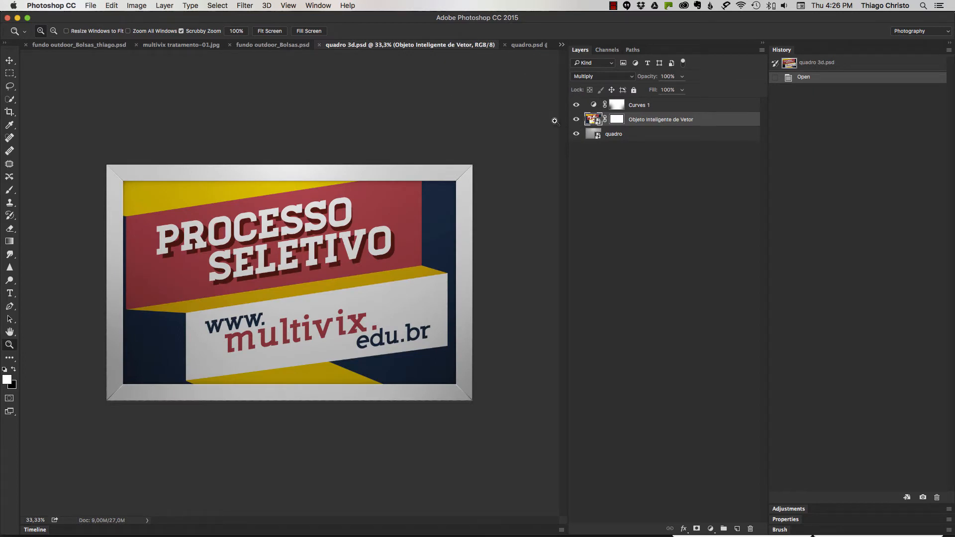
# Step: Show only the quadro layer in quadro 3d.psd, select it, and examine the blank lit frame
pyautogui.keyDown('alt'); pyautogui.click(577, 134); pyautogui.keyUp('alt')
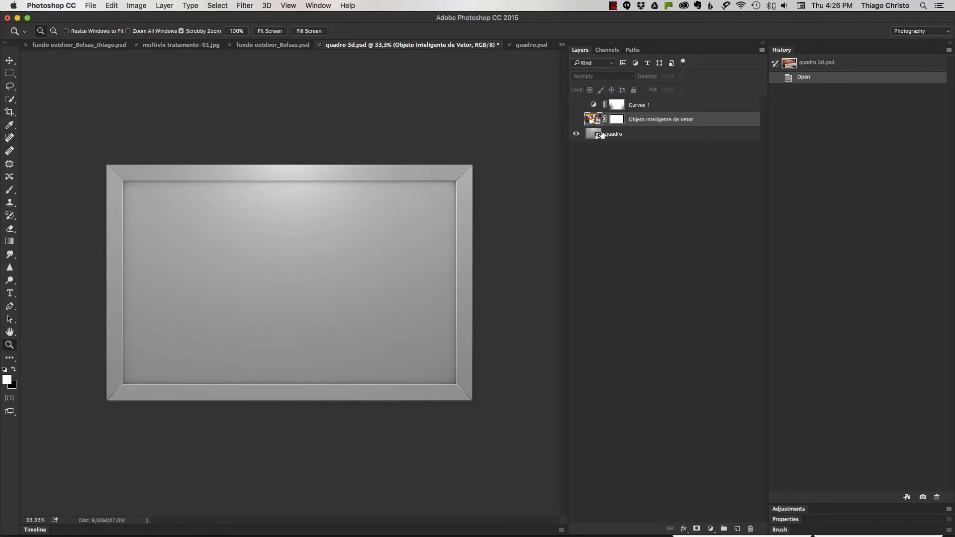
pyautogui.click(606, 134)
pyautogui.moveTo(439, 196); pyautogui.dragTo(452, 193)
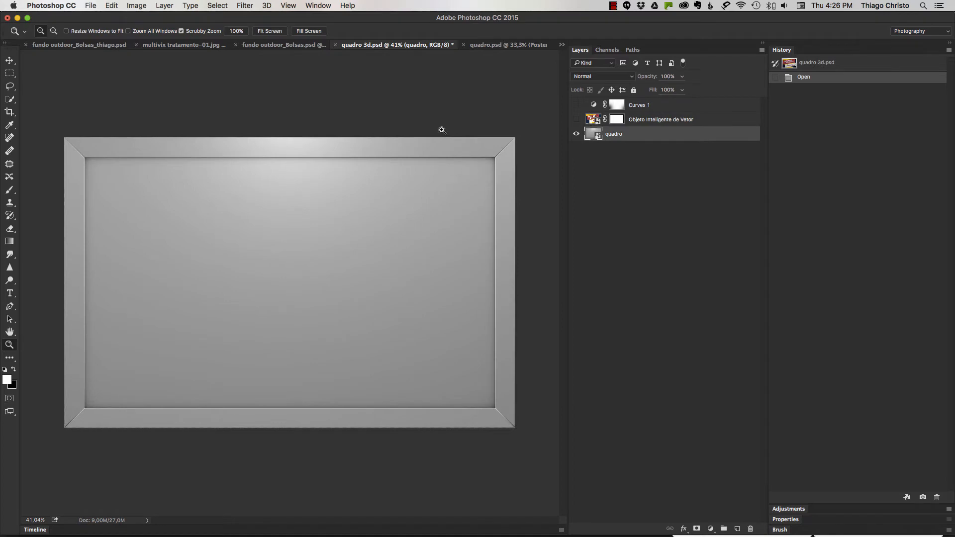
# Step: Examine the original frame in the brief and view the original layout in fundo outdoor_Bolsas.psd
pyautogui.click(145, 45)
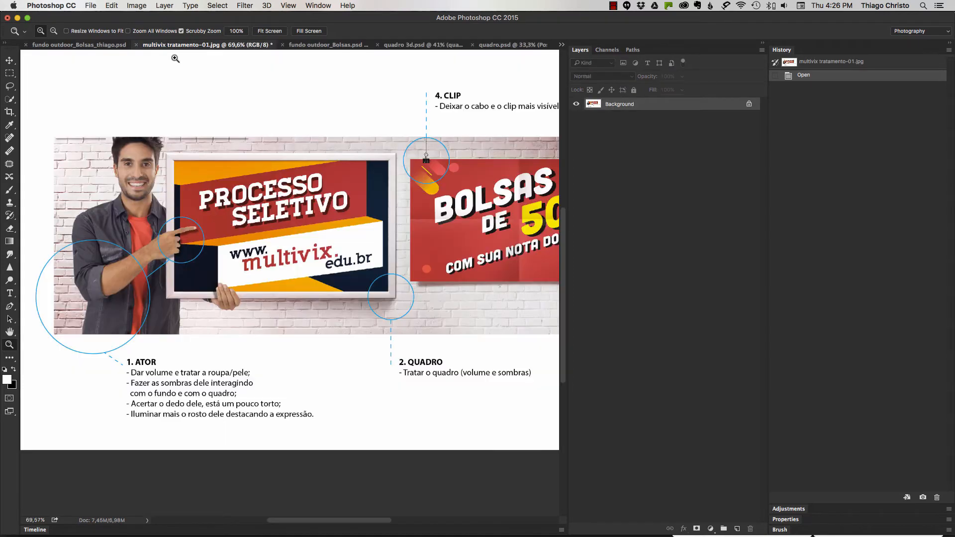
pyautogui.moveTo(377, 222); pyautogui.dragTo(398, 220)
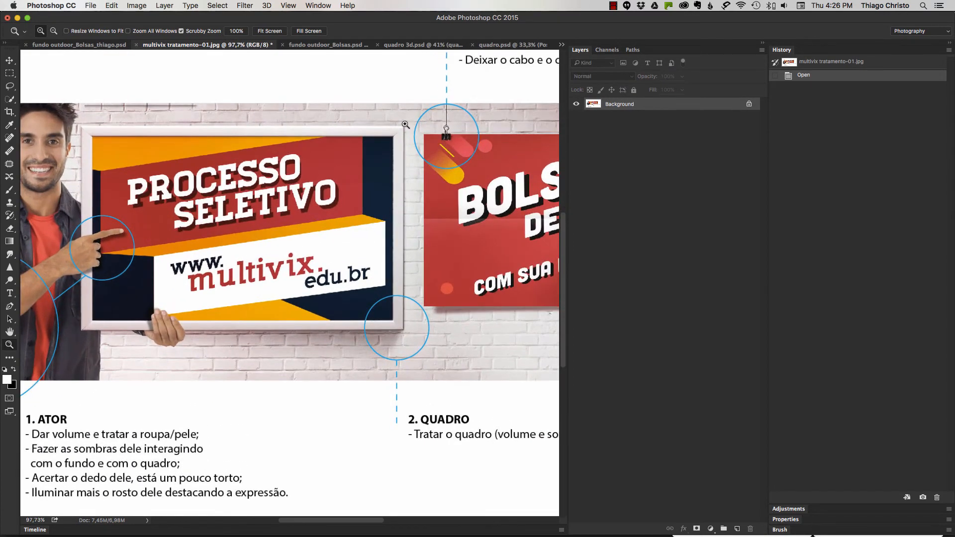
pyautogui.click(328, 45)
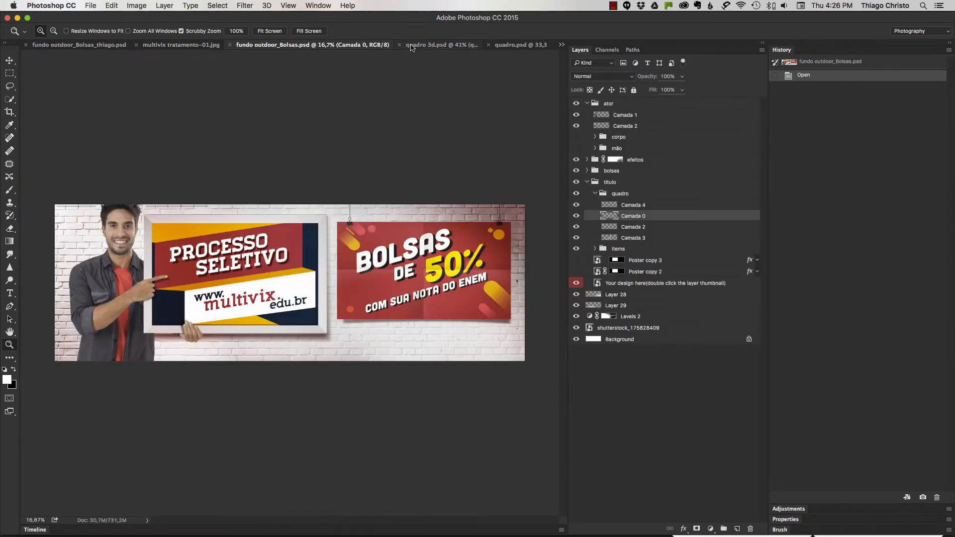
# Step: Return to quadro 3d.psd, show and select the Objeto Inteligente de Vetor artwork, and show and select Curves 1
pyautogui.click(416, 45)
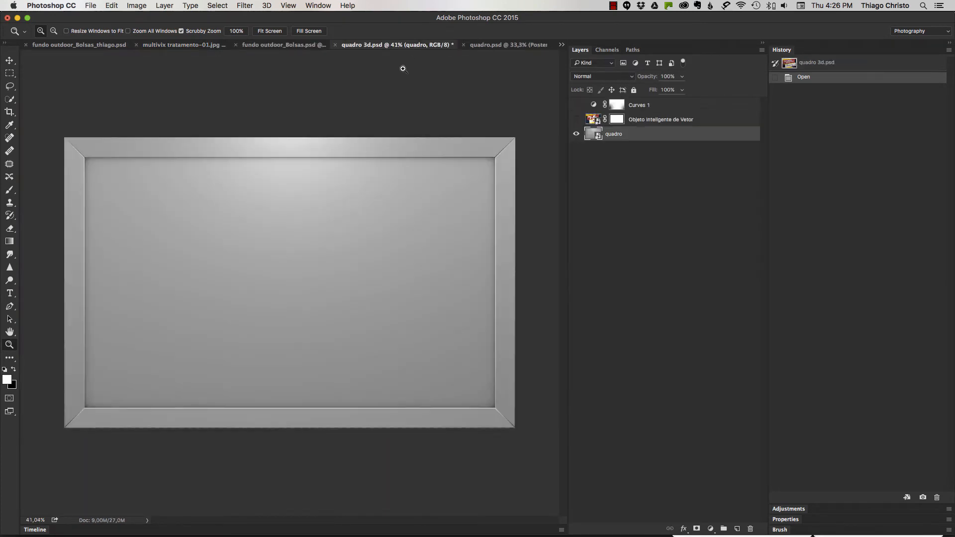
pyautogui.click(578, 119)
pyautogui.click(579, 135)
pyautogui.click(579, 134)
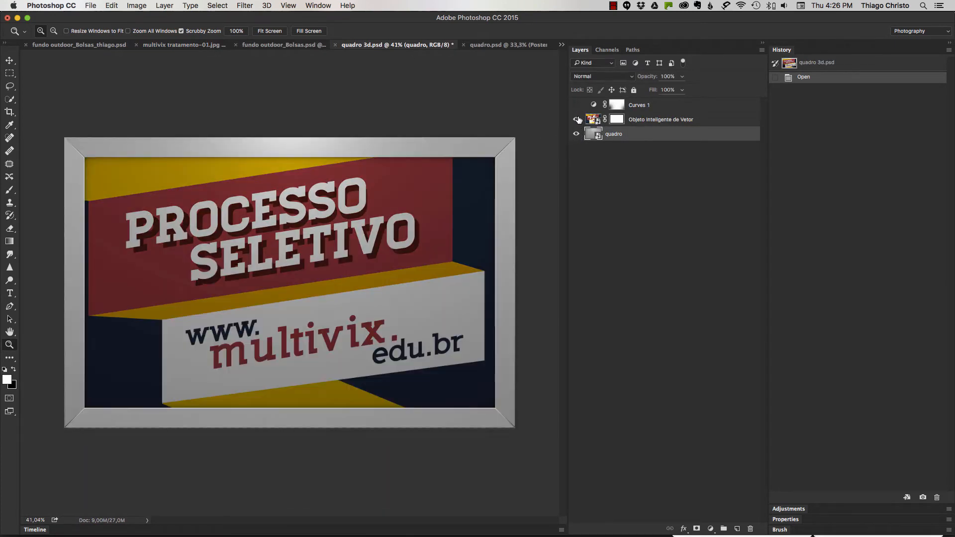
pyautogui.click(613, 120)
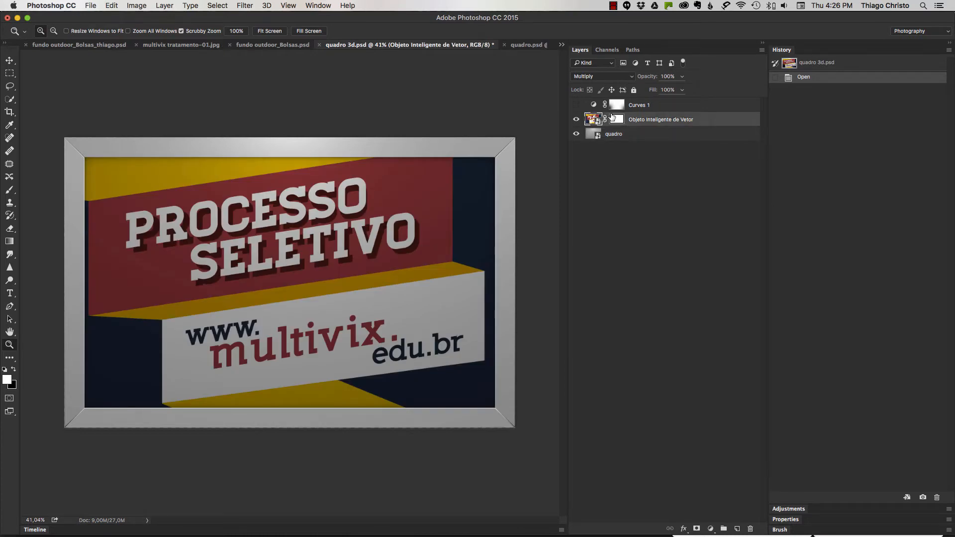
pyautogui.click(576, 105)
pyautogui.click(593, 105)
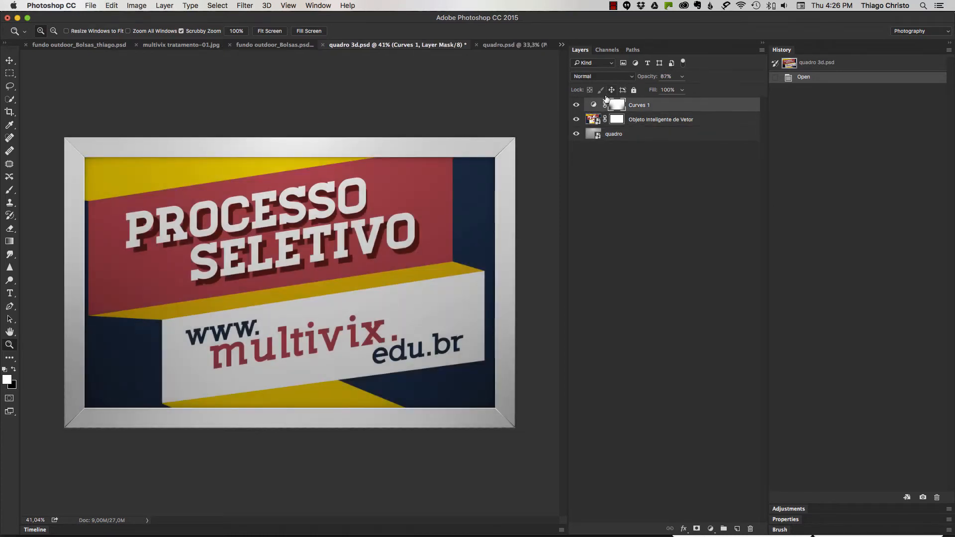
# Step: Close quadro 3d.psd, examine the original frame's corner in quadro.psd, and close that file too, discarding the changes in both
pyautogui.press('super+w')
pyautogui.click(444, 184)
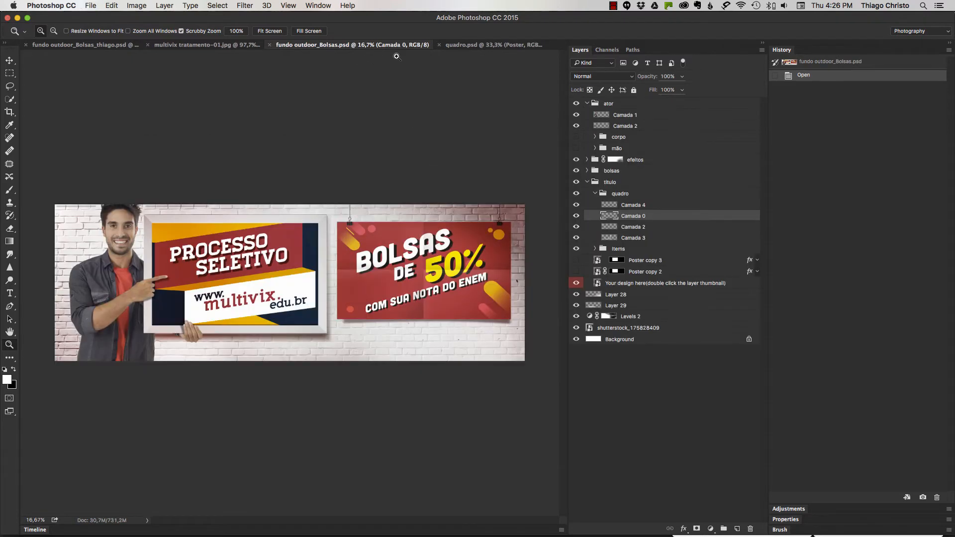
pyautogui.click(462, 46)
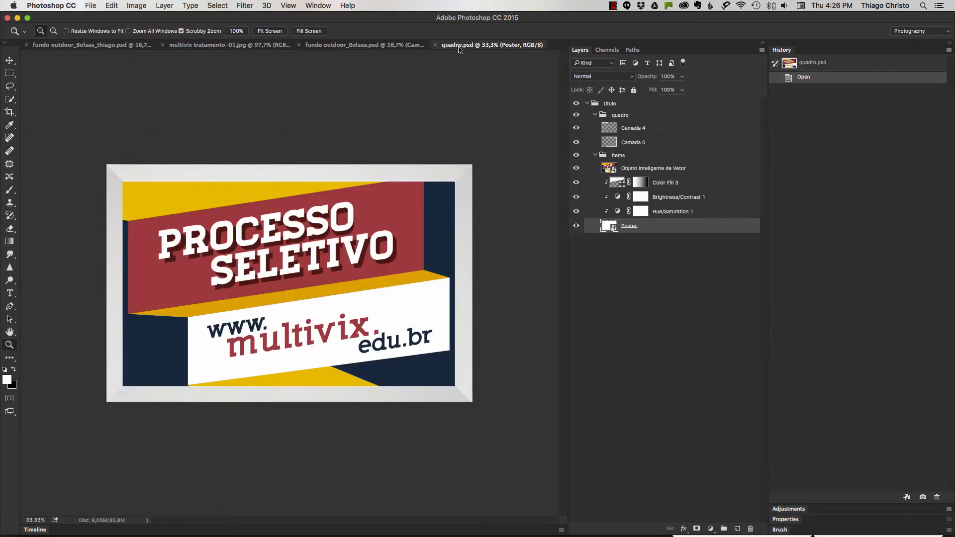
pyautogui.click(594, 155)
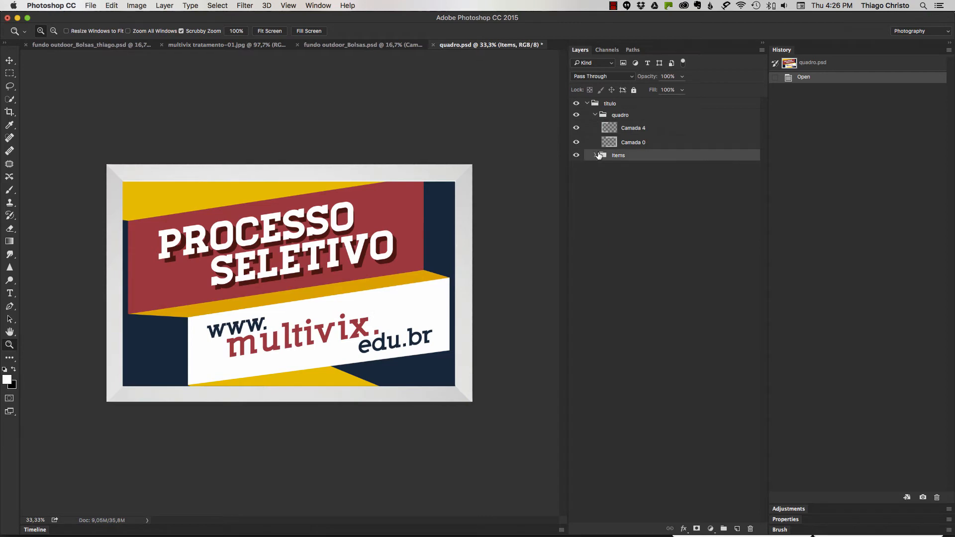
pyautogui.moveTo(458, 170); pyautogui.dragTo(505, 164)
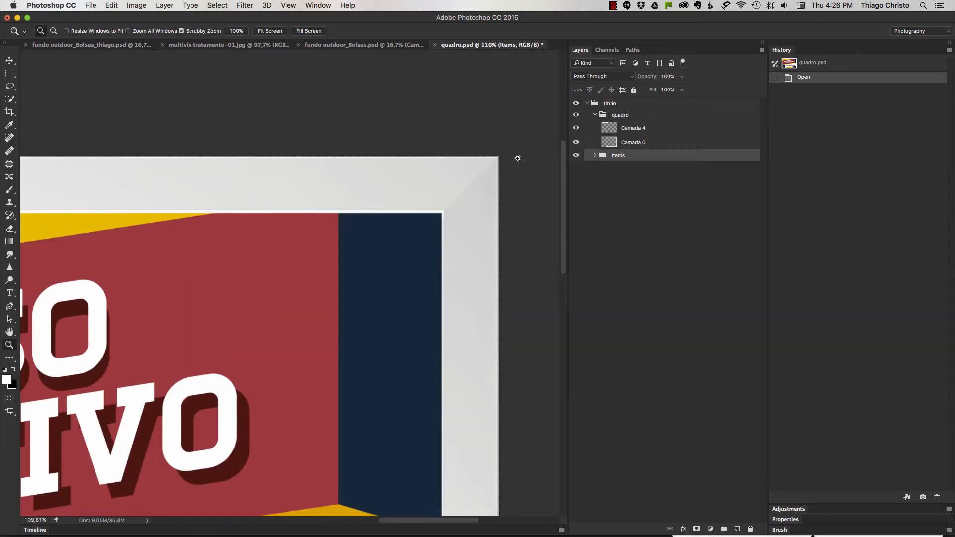
pyautogui.press('super+w')
pyautogui.click(441, 182)
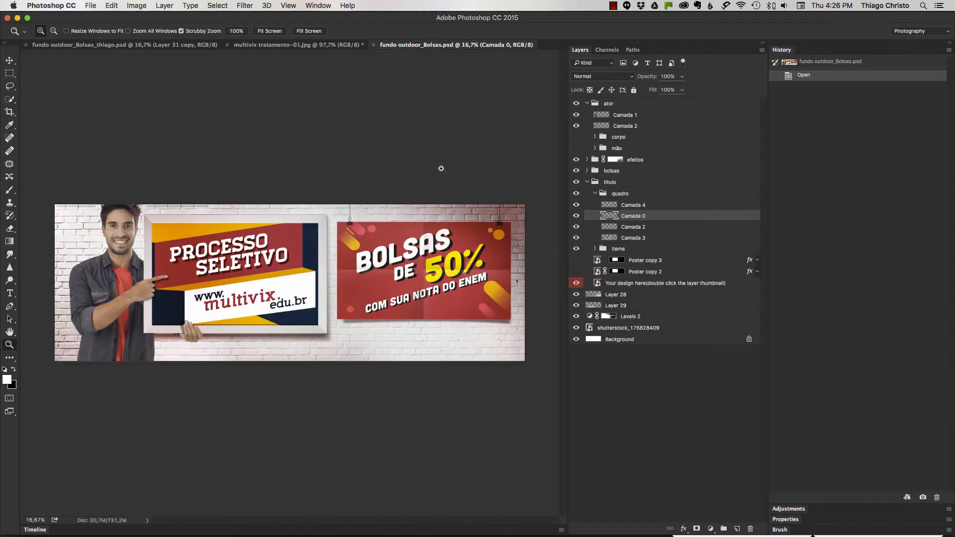
# Step: Compare the finished artwork in fundo outdoor_Bolsas_thiago.psd with the brief and with the original layout in fundo outdoor_Bolsas.psd
pyautogui.click(166, 45)
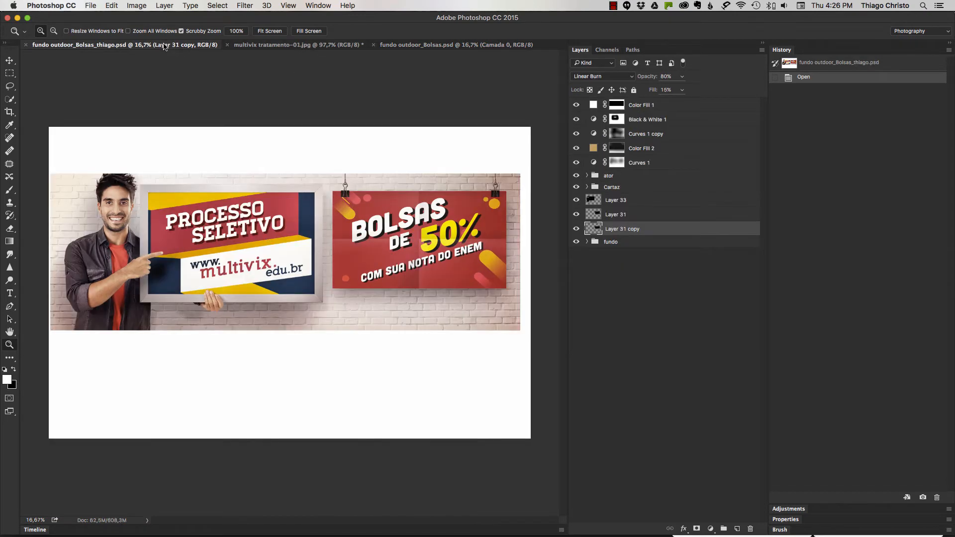
pyautogui.click(259, 48)
pyautogui.moveTo(470, 166); pyautogui.dragTo(448, 177)
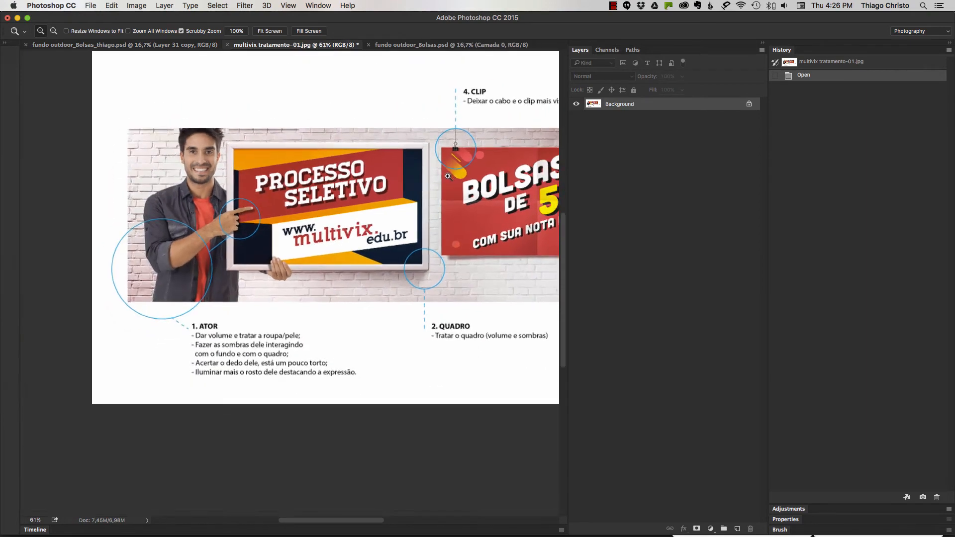
pyautogui.click(426, 45)
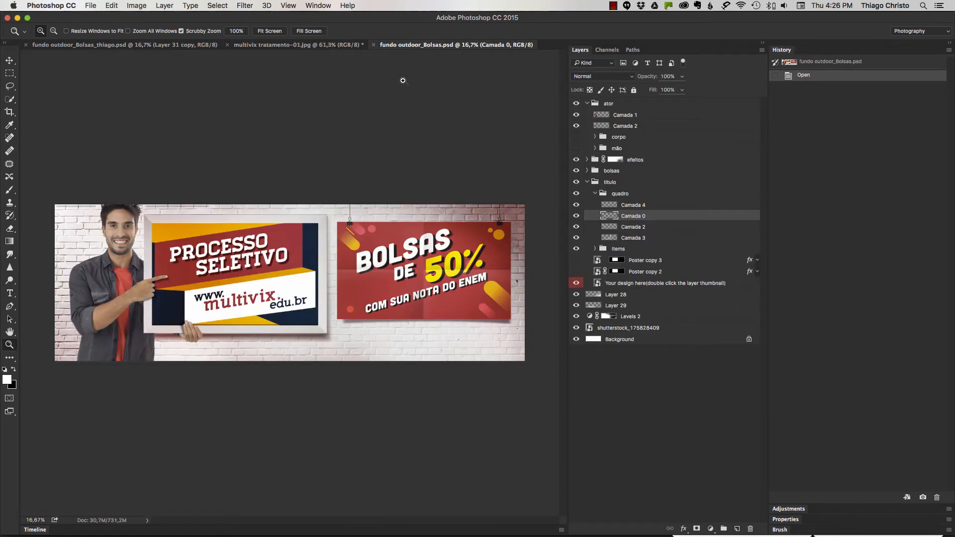
pyautogui.moveTo(141, 284); pyautogui.dragTo(224, 270)
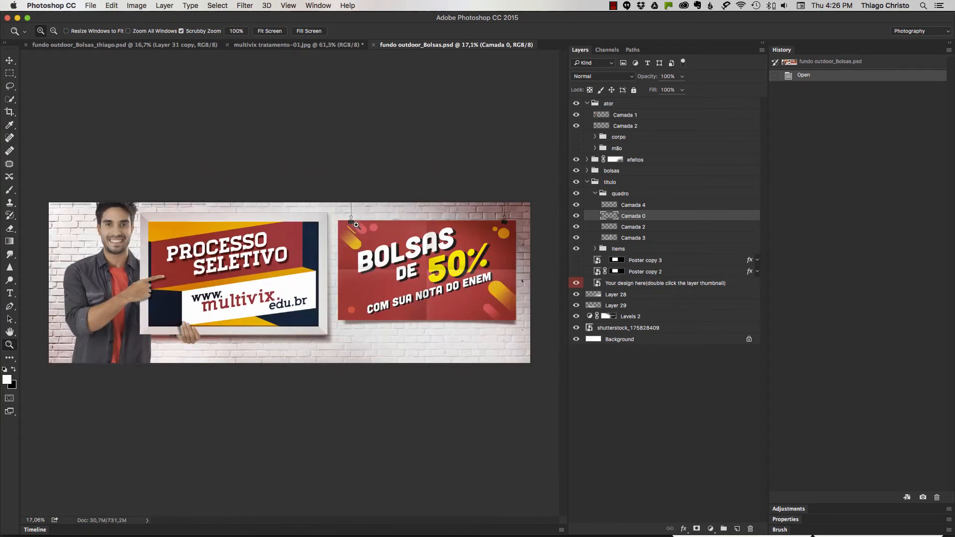
# Step: Collapse the titulo and ator groups, hide all layers, and show them again one after another from the Background up to ator
pyautogui.click(586, 182)
pyautogui.click(588, 103)
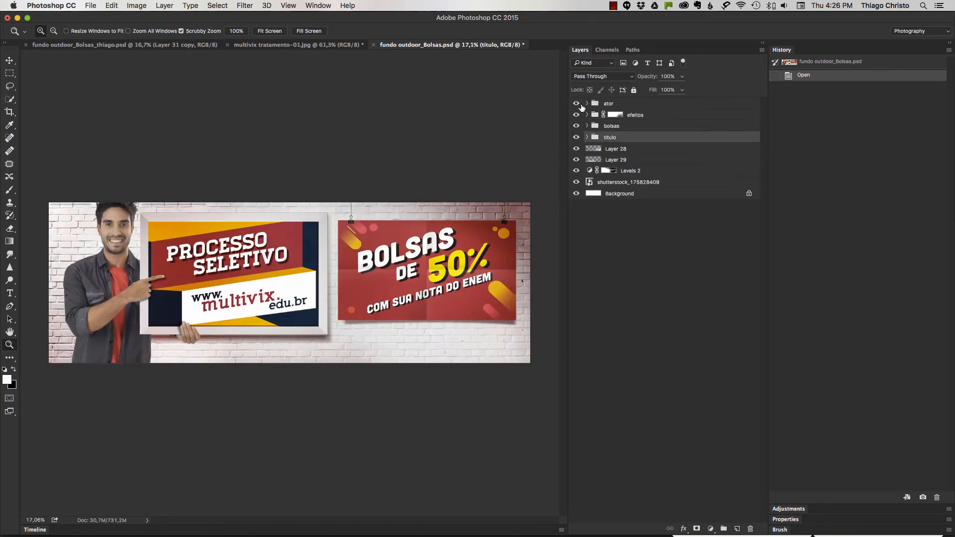
pyautogui.moveTo(511, 222); pyautogui.dragTo(514, 223)
pyautogui.moveTo(579, 103); pyautogui.dragTo(575, 194)
pyautogui.click(576, 194)
pyautogui.click(576, 182)
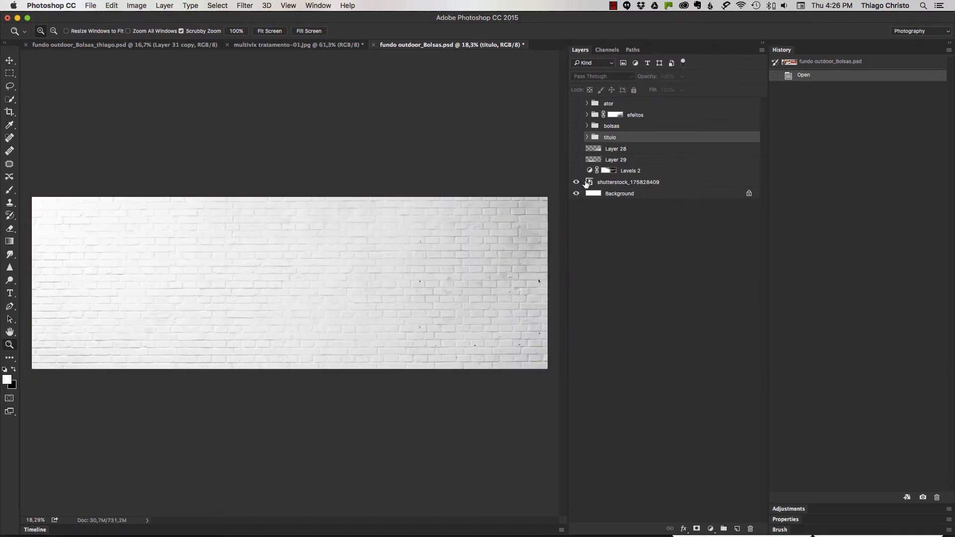
pyautogui.click(588, 182)
pyautogui.click(577, 170)
pyautogui.moveTo(578, 160); pyautogui.dragTo(576, 104)
pyautogui.click(593, 105)
# Step: Close fundo outdoor_Bolsas.psd without saving, close the multivix tratamento-01.jpg brief, and collapse the History column to enlarge the canvas area
pyautogui.press('super+w')
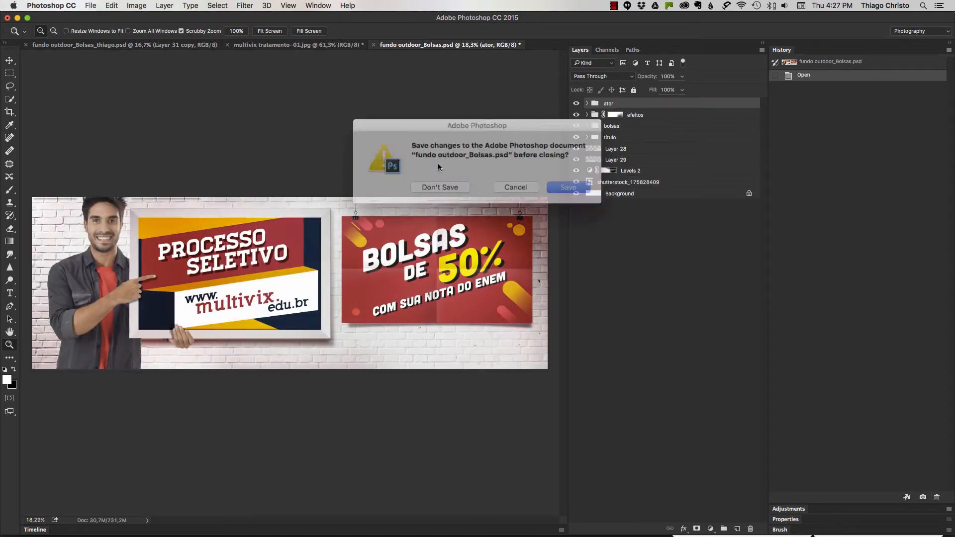
pyautogui.click(463, 185)
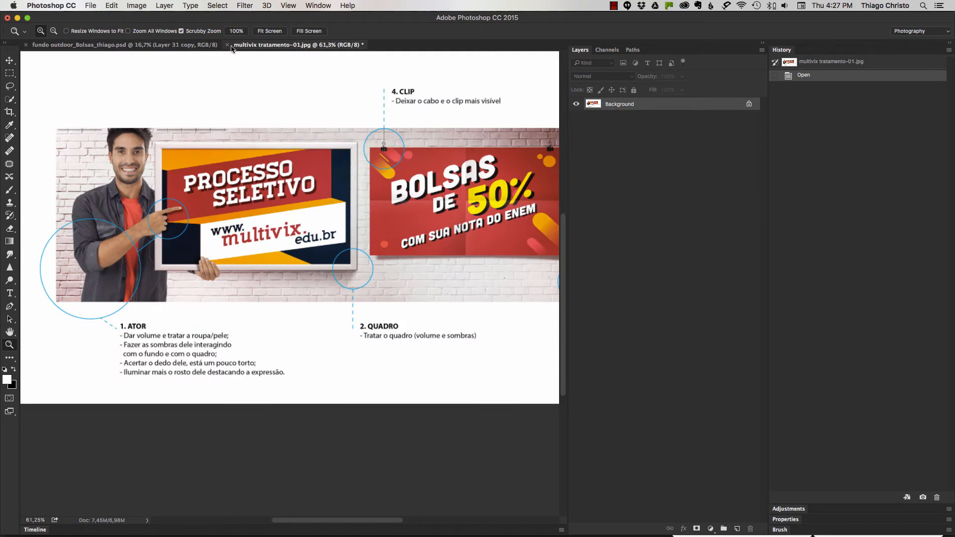
pyautogui.click(228, 45)
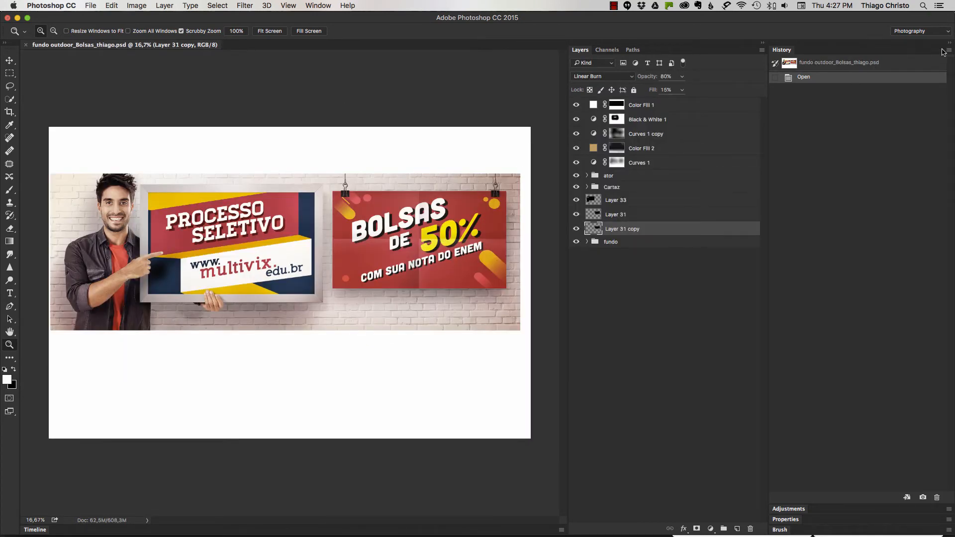
pyautogui.click(950, 45)
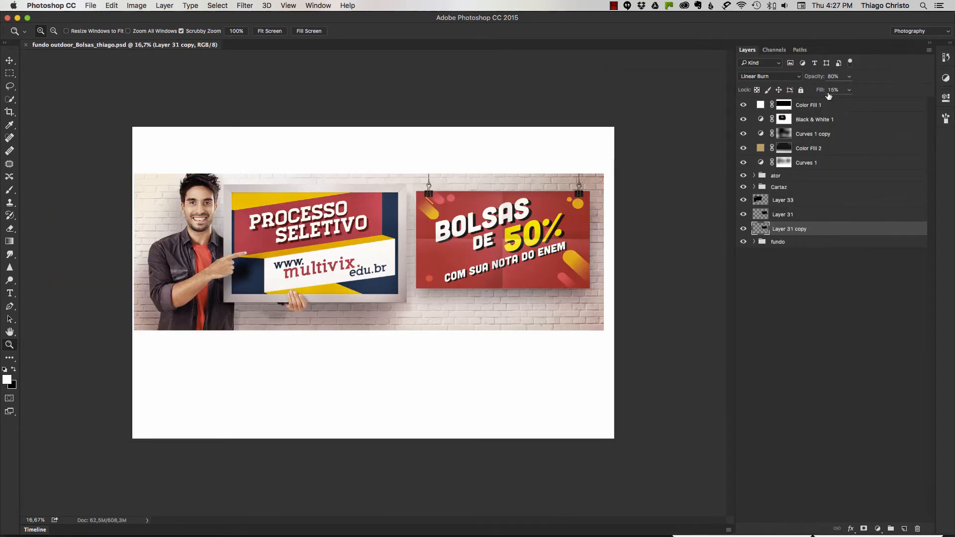
# Step: Examine how Color Fill 1 frames the billboard by toggling it, loading its mask as a selection, viewing the mask, and deselecting
pyautogui.click(744, 105)
pyautogui.click(744, 105)
pyautogui.keyDown('super'); pyautogui.click(785, 105); pyautogui.keyUp('super')
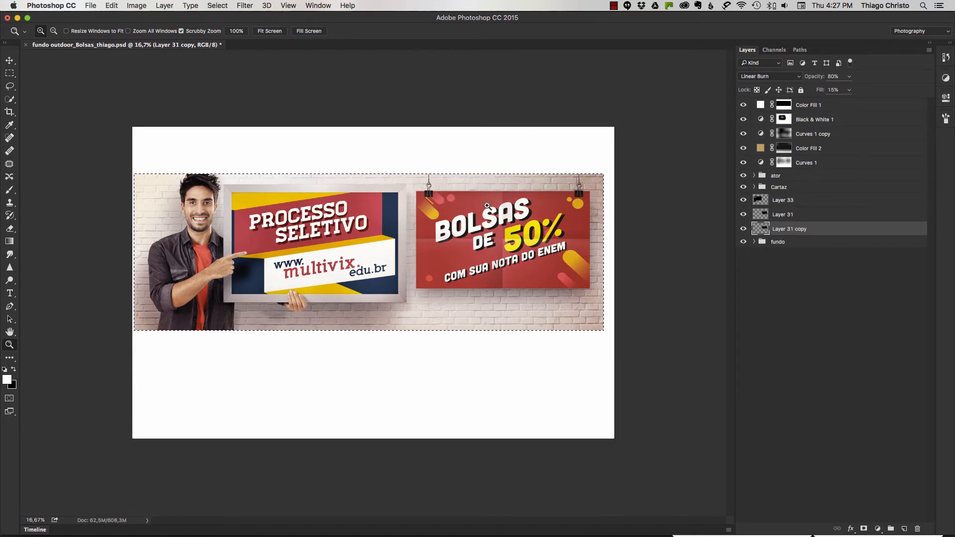
pyautogui.moveTo(492, 207); pyautogui.dragTo(508, 200)
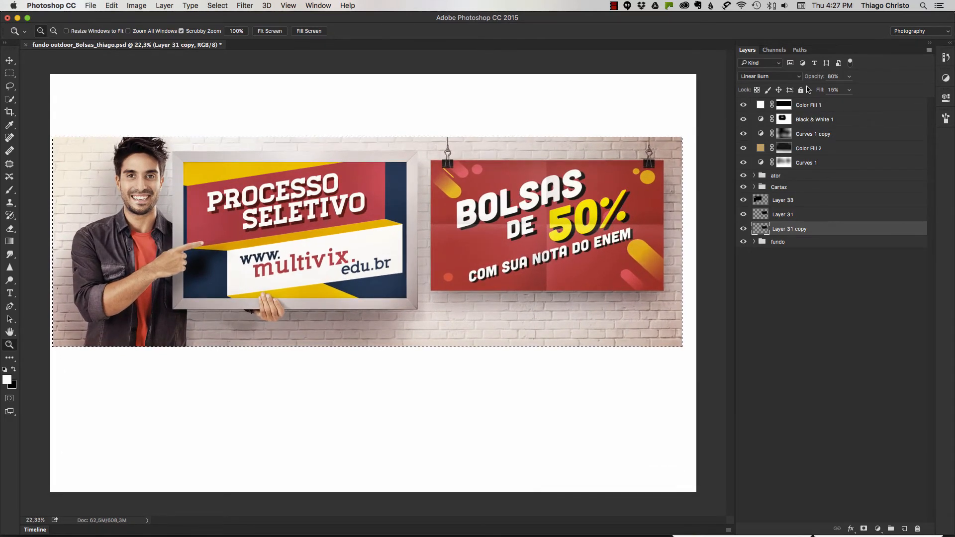
pyautogui.keyDown('alt'); pyautogui.click(784, 105); pyautogui.keyUp('alt')
pyautogui.keyDown('alt'); pyautogui.click(784, 105); pyautogui.keyUp('alt')
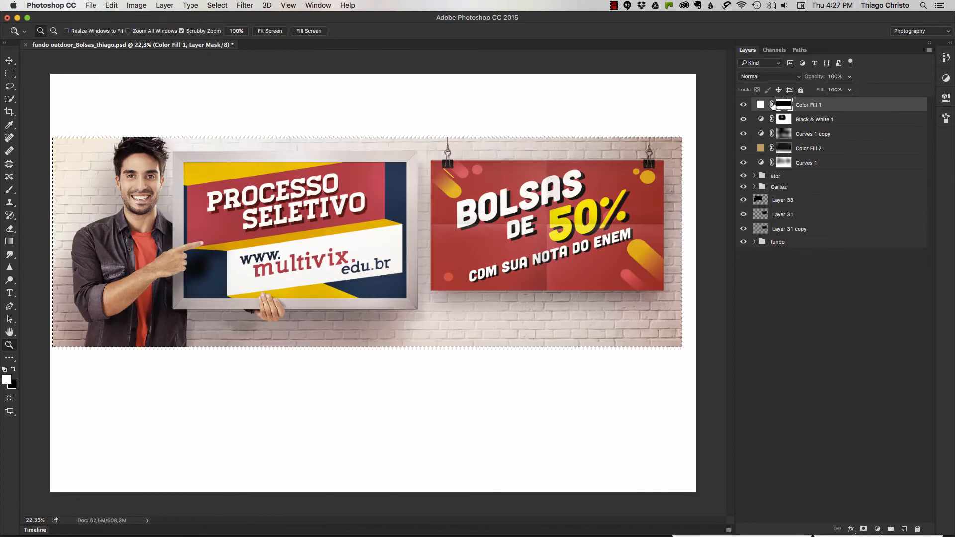
pyautogui.press('super+d')
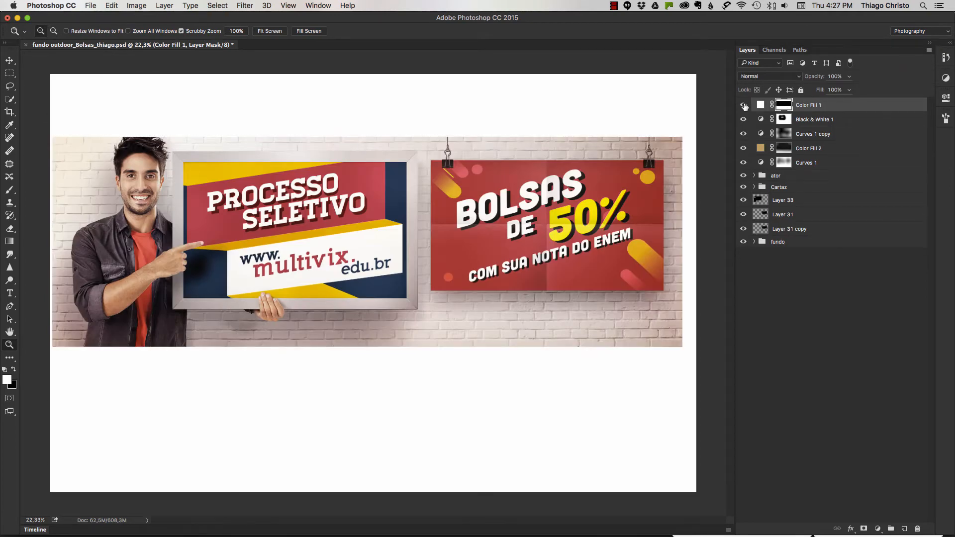
# Step: Hide Color Fill 1, expand the fundo group, and check the extent of the Cartaz group by toggling its visibility
pyautogui.click(743, 105)
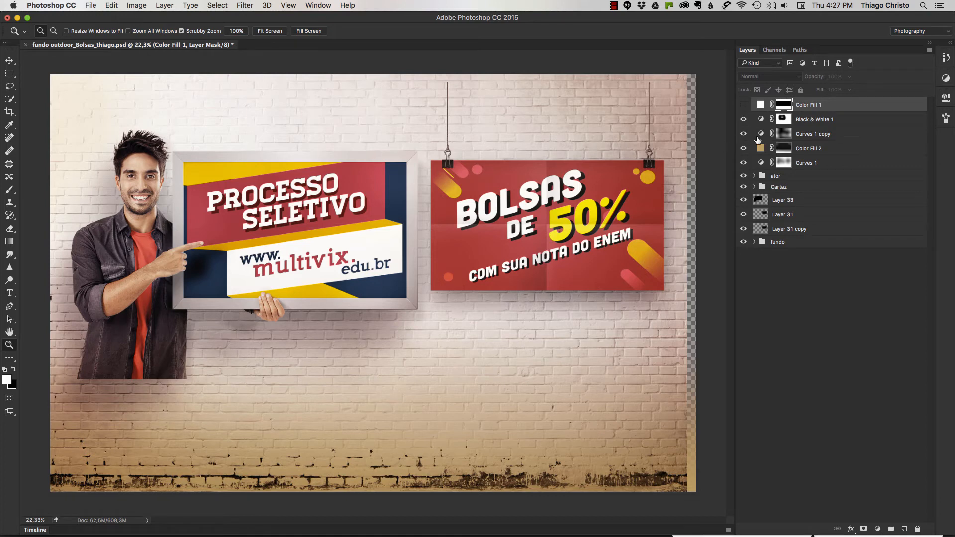
pyautogui.click(778, 190)
pyautogui.click(774, 178)
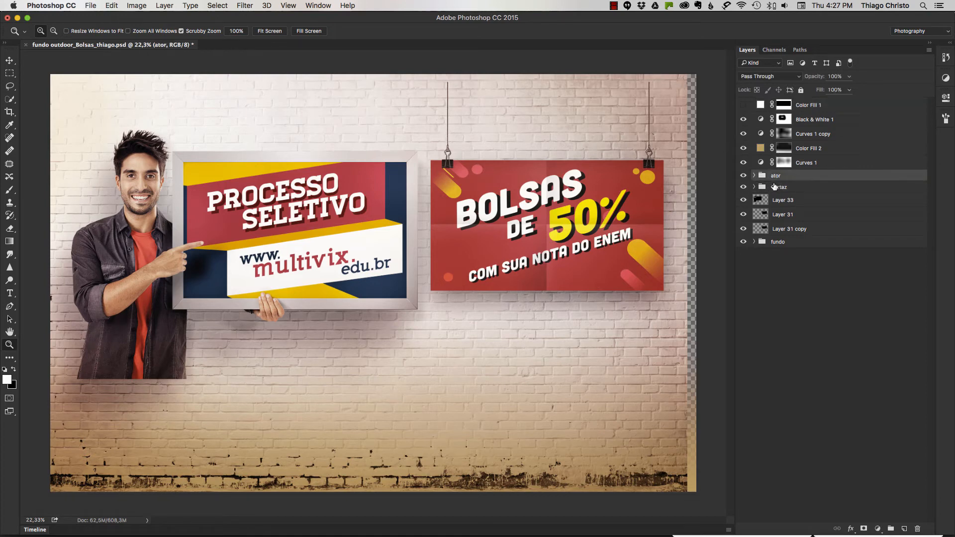
pyautogui.click(775, 187)
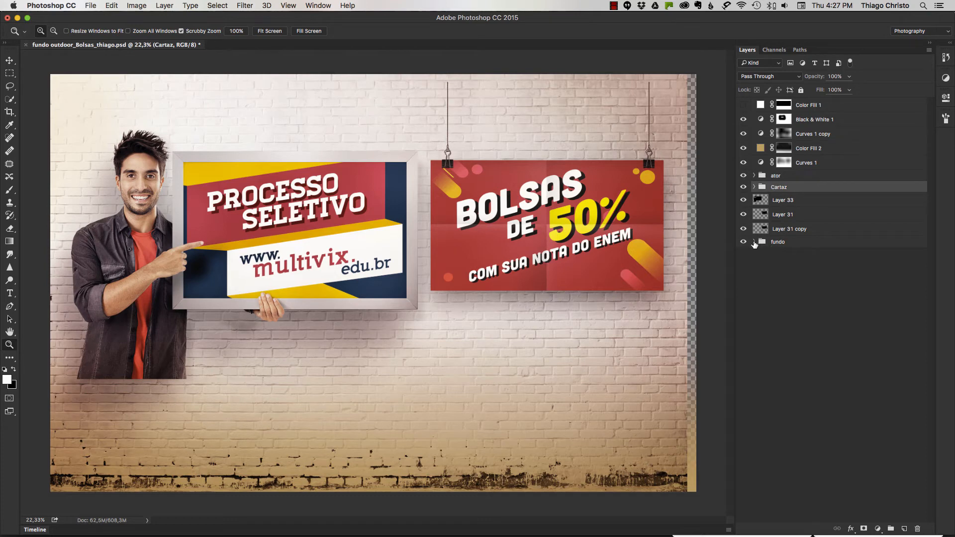
pyautogui.click(754, 243)
pyautogui.click(745, 187)
pyautogui.click(744, 187)
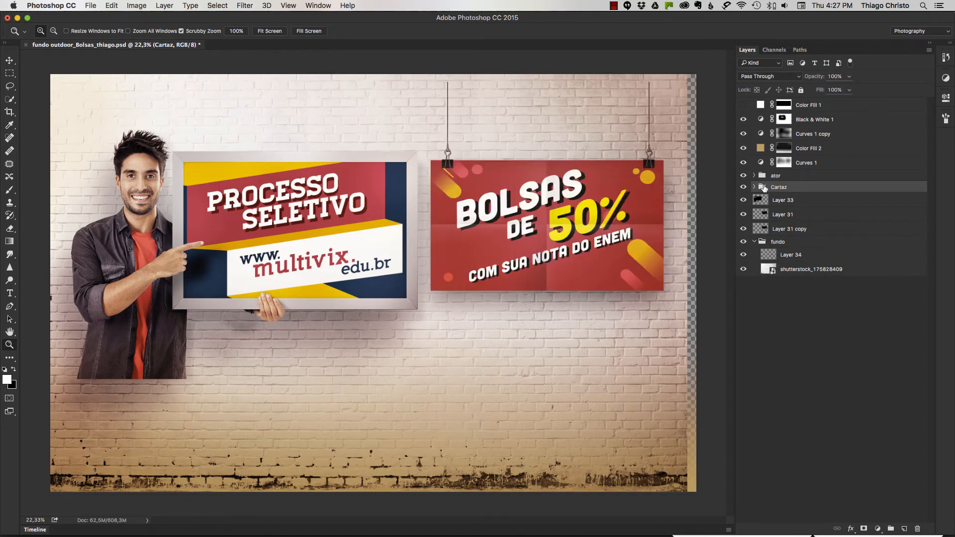
# Step: Try moving the Cartaz group to show it is independent, undo the move, collapse fundo, and select the ator group
pyautogui.press('v')
pyautogui.moveTo(653, 219); pyautogui.dragTo(626, 232)
pyautogui.press('super+z')
pyautogui.click(754, 242)
pyautogui.click(776, 175)
pyautogui.press('super+z')
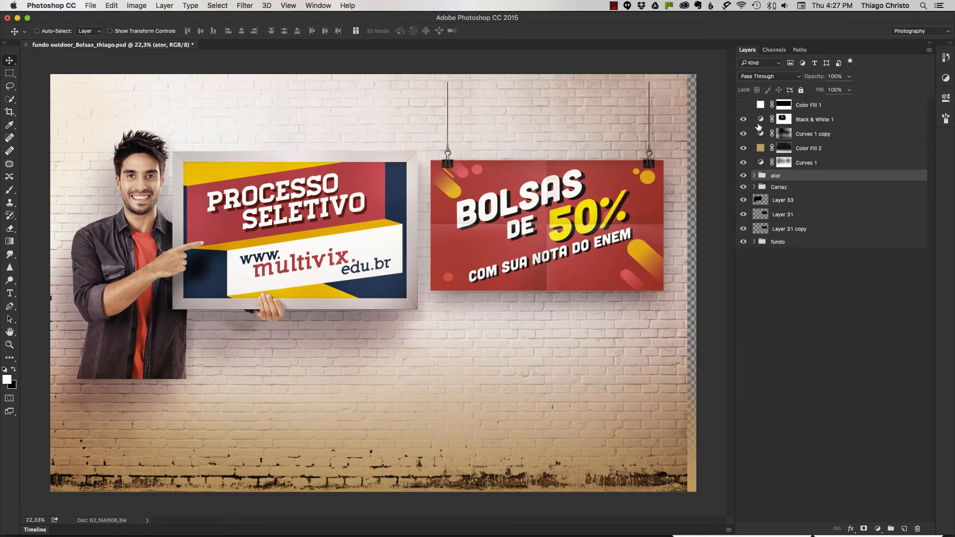
# Step: Leave only the fundo group visible, inspect its shutterstock_175828409 brick wall layer, and collapse the group
pyautogui.moveTo(743, 121); pyautogui.dragTo(744, 269)
pyautogui.click(744, 242)
pyautogui.click(755, 242)
pyautogui.click(743, 269)
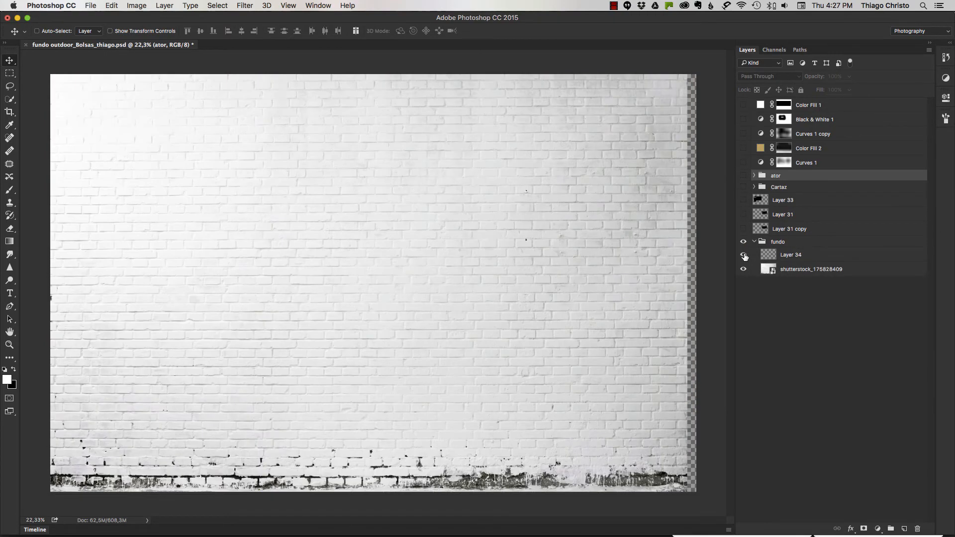
pyautogui.click(779, 269)
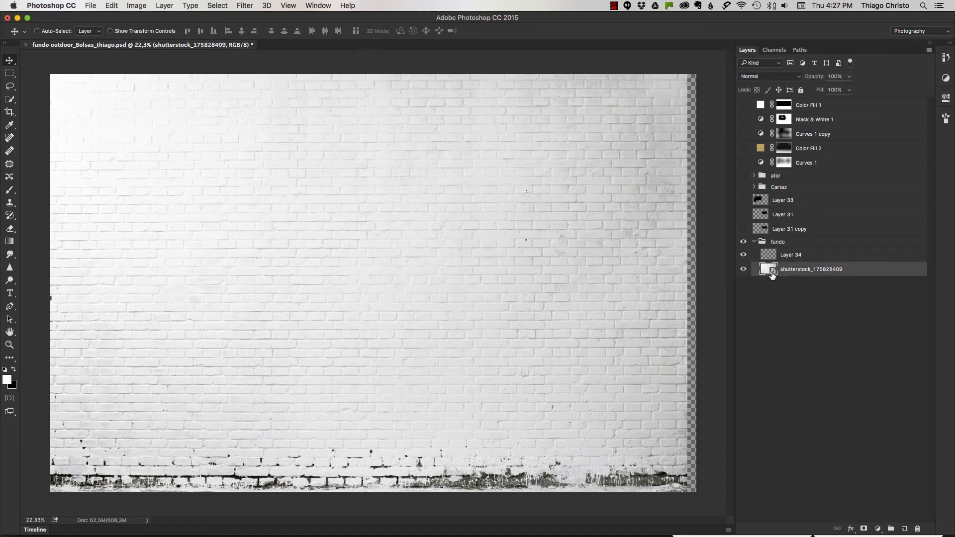
pyautogui.click(756, 243)
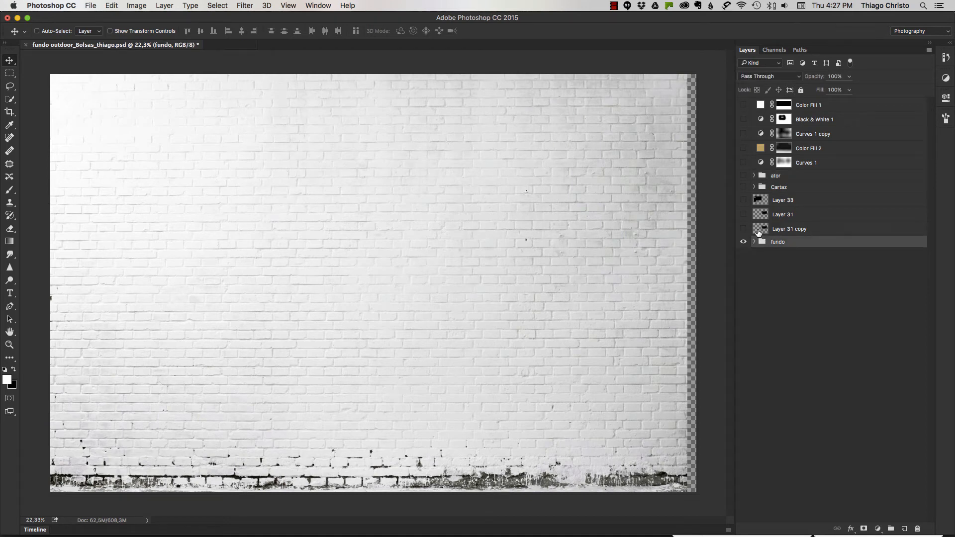
# Step: Show and expand the ator group, collapse its Quadro subgroup, and leave only Quadro visible inside it
pyautogui.click(743, 176)
pyautogui.click(755, 176)
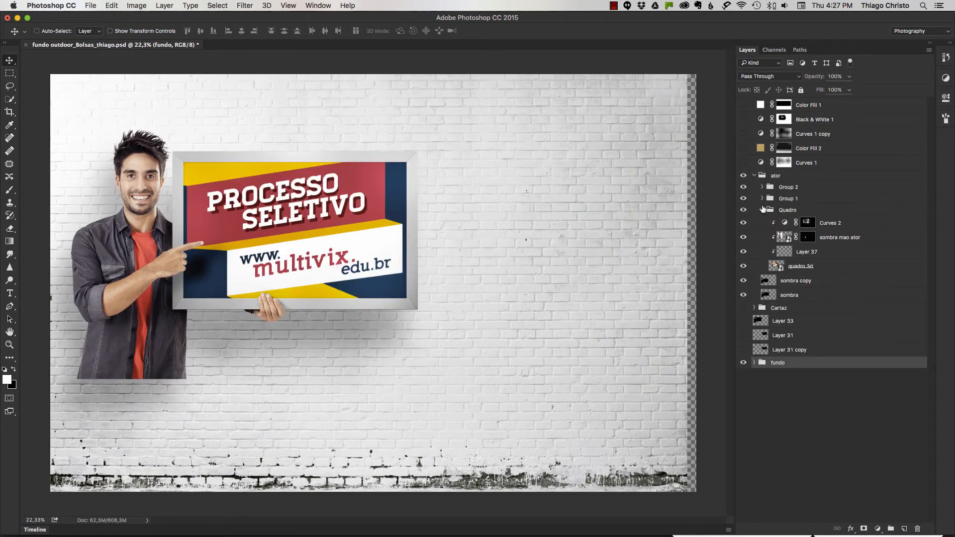
pyautogui.click(762, 210)
pyautogui.moveTo(744, 188); pyautogui.dragTo(744, 238)
pyautogui.click(744, 212)
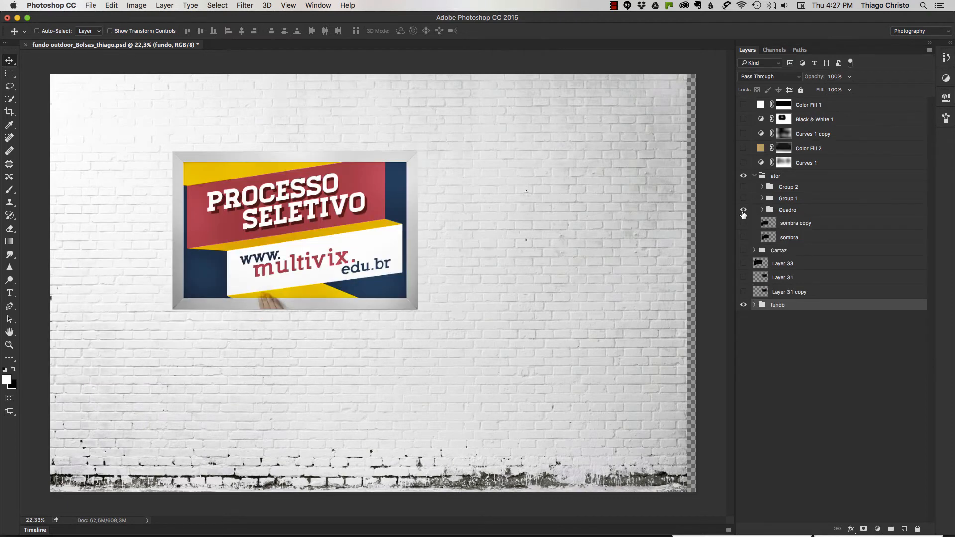
# Step: Hide the Quadro subgroup, briefly preview Group 1, and show Group 2 with the actor
pyautogui.click(743, 211)
pyautogui.click(744, 199)
pyautogui.click(744, 199)
pyautogui.click(744, 187)
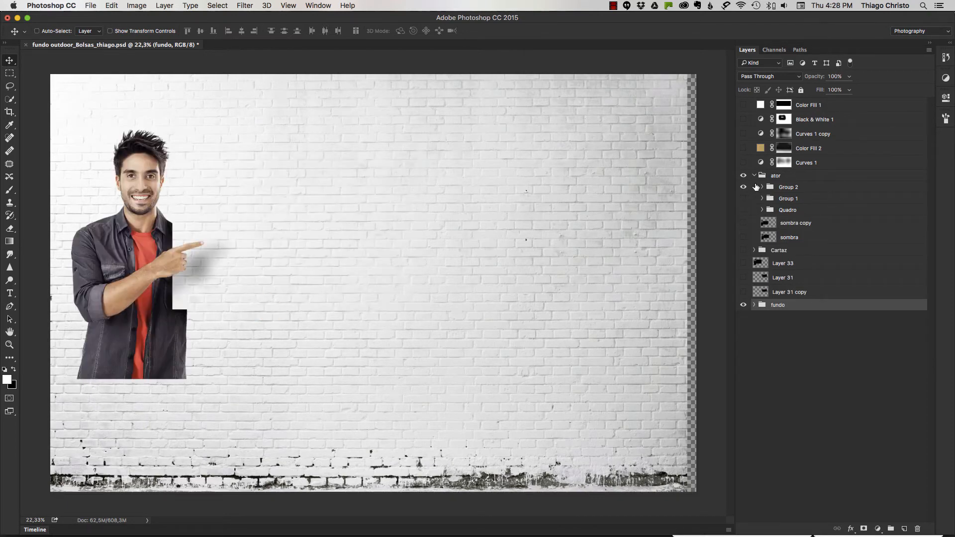
# Step: Expand Group 2, select the ator sem mao layer, and examine the actor by toggling the layer's visibility
pyautogui.click(762, 187)
pyautogui.press('z')
pyautogui.moveTo(183, 177); pyautogui.dragTo(181, 176)
pyautogui.click(766, 215)
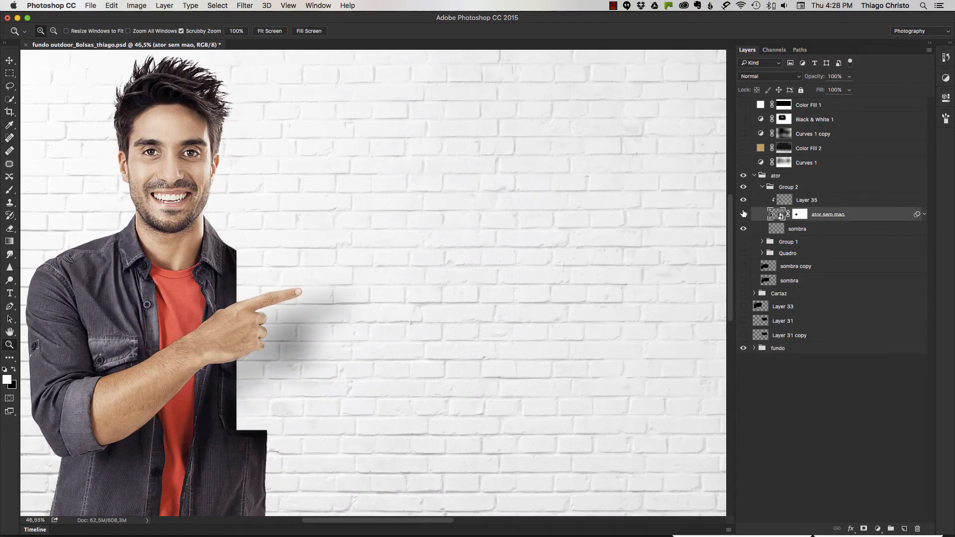
pyautogui.click(744, 213)
pyautogui.click(744, 214)
pyautogui.press('super+0')
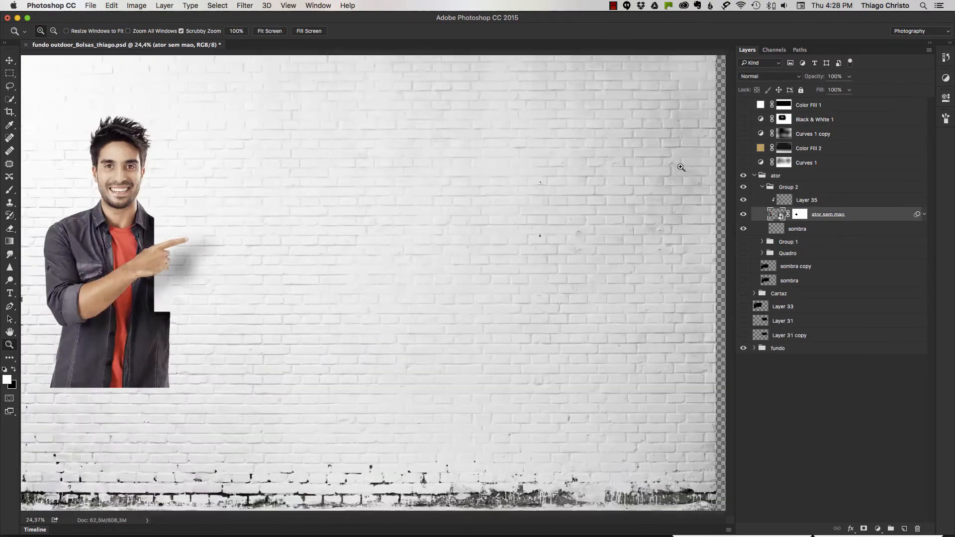
# Step: Choose 16104 - MULTIVIX_4137-1.psd from the psd folder in Bridge as the file to place in Photoshop, and cancel the placement
pyautogui.click(90, 5)
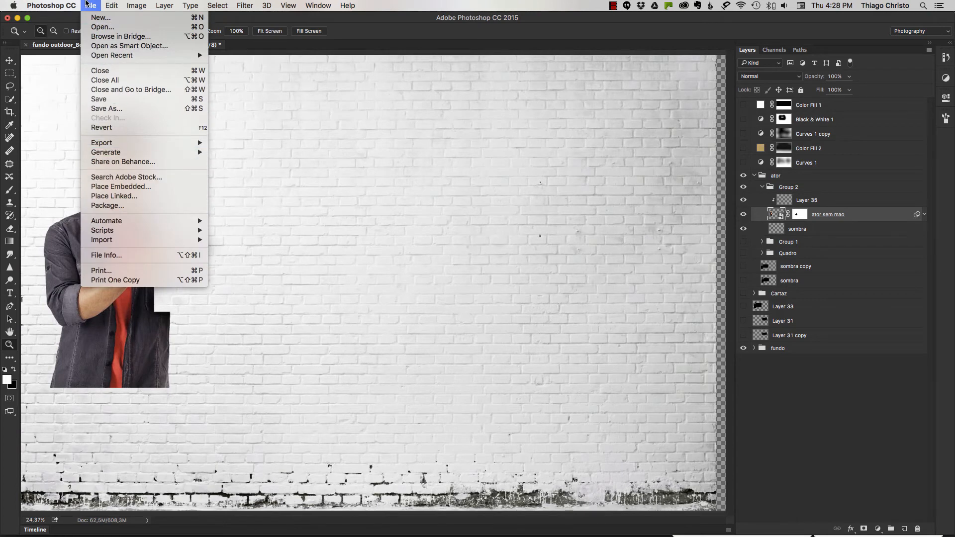
pyautogui.click(134, 187)
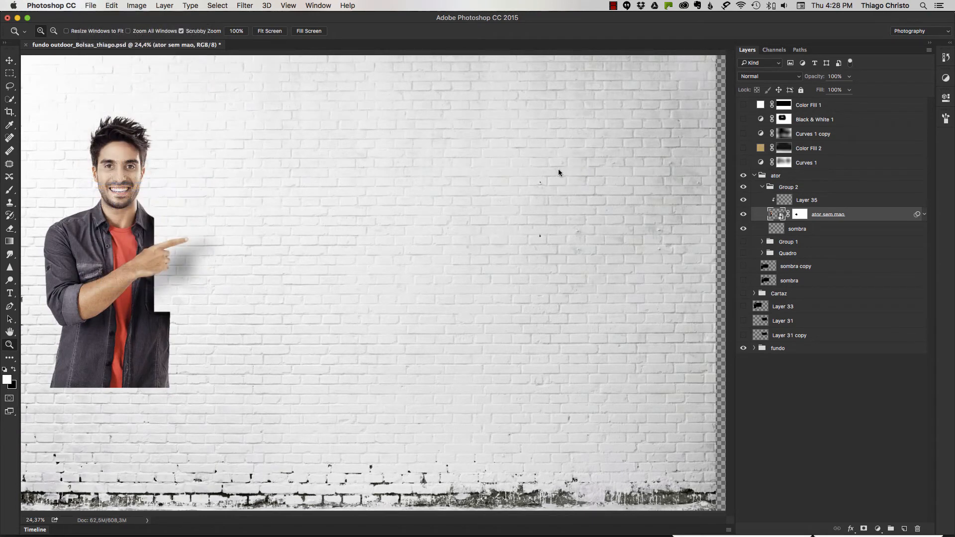
pyautogui.press('super+Tab')
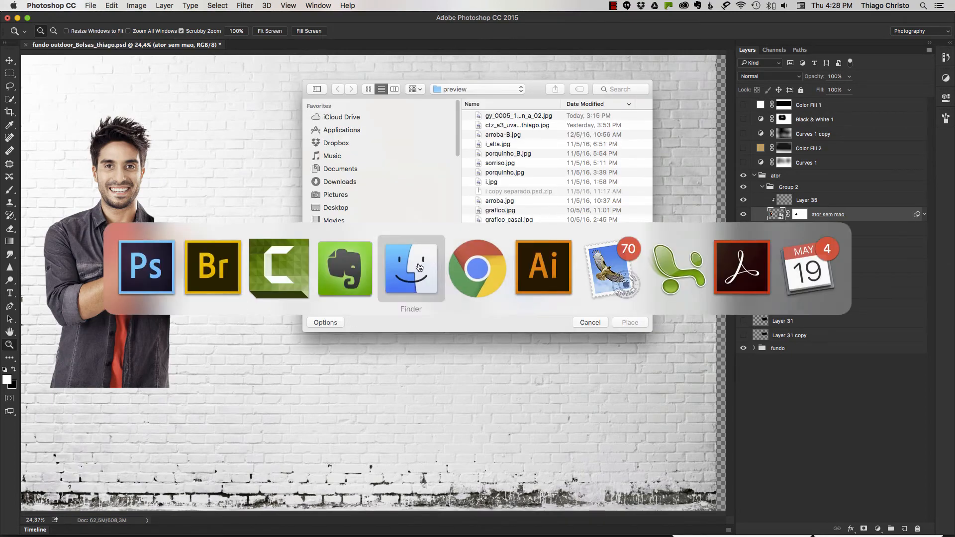
pyautogui.press('super+shift+Tab')
pyautogui.press('super+shift+Tab')
pyautogui.press('super+shift+Tab')
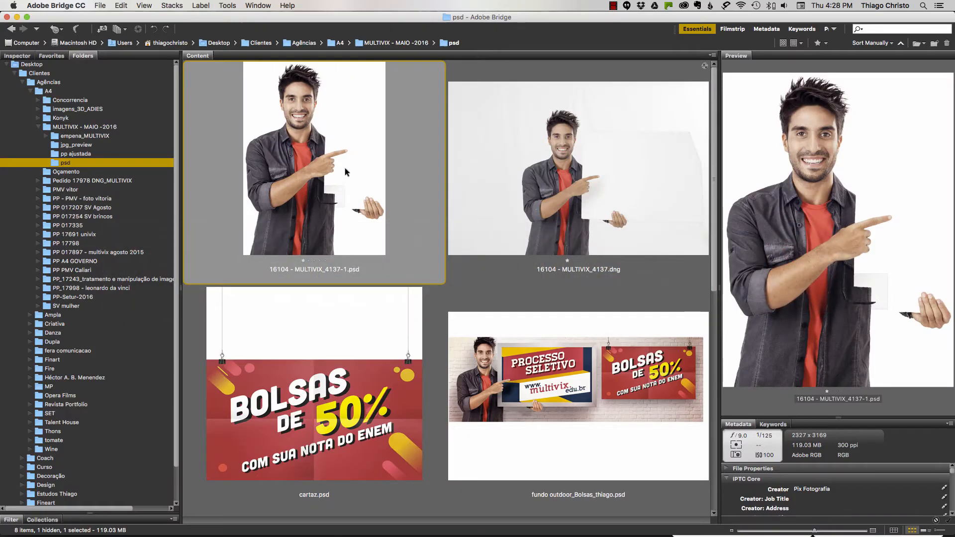
pyautogui.moveTo(346, 169); pyautogui.dragTo(510, 165)
pyautogui.press('super+Tab')
pyautogui.press('super+shift+Tab')
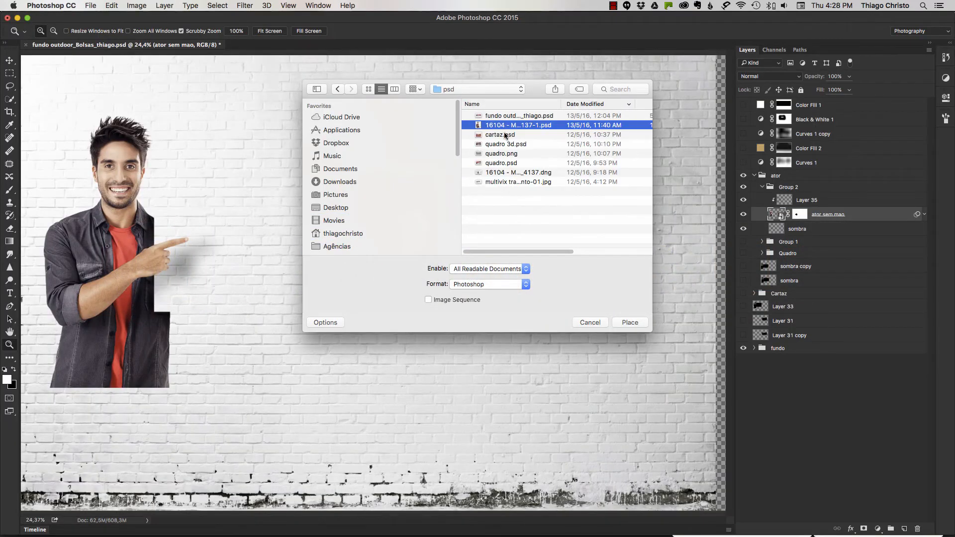
pyautogui.click(590, 323)
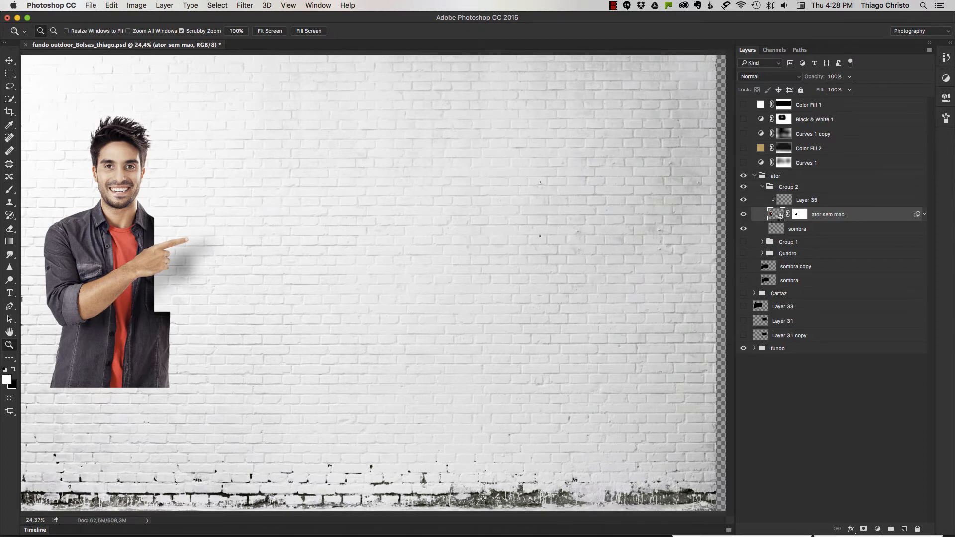
# Step: Open the source file of the ator sem mao smart object, examine its layer stack, and close it
pyautogui.doubleClick(770, 225)
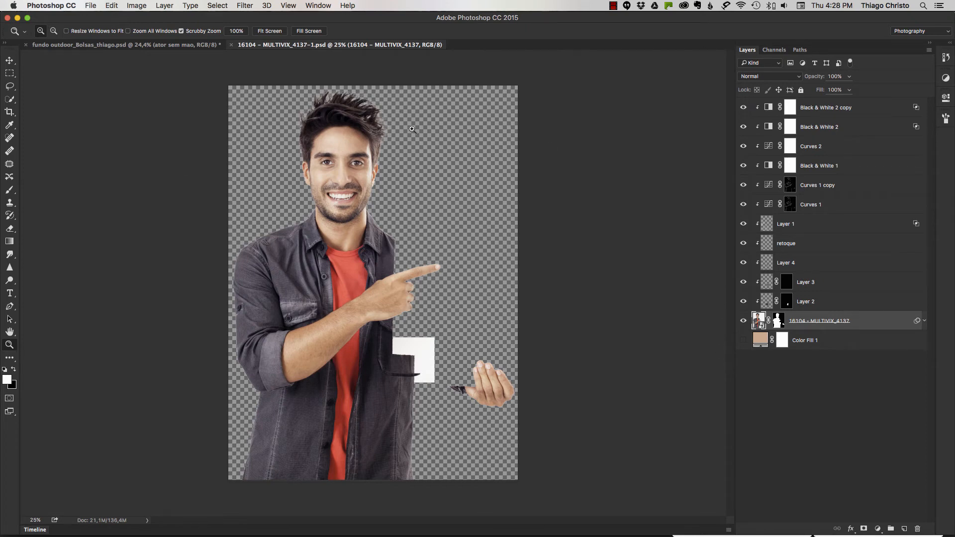
pyautogui.press('v')
pyautogui.press('super+w')
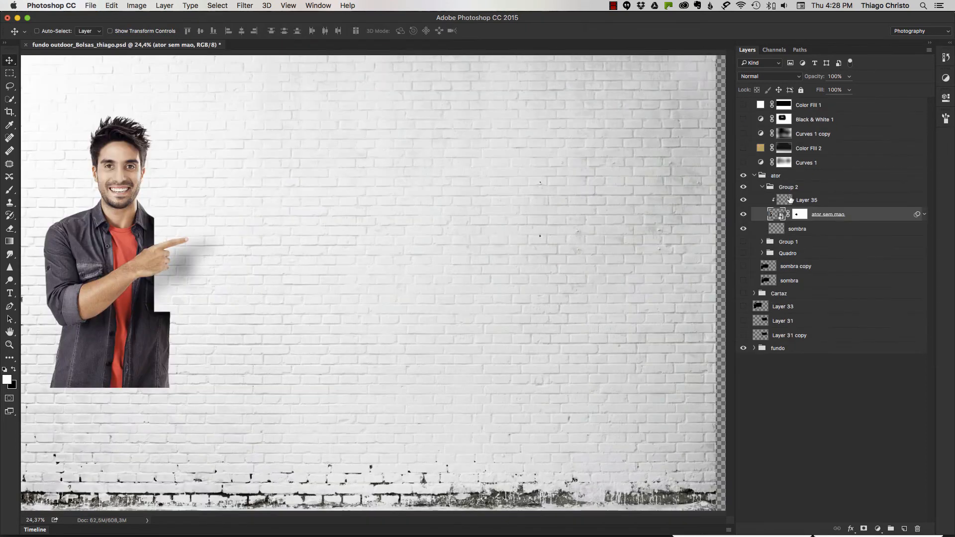
# Step: Hide Layer 35 and the sombra layer in Group 2, and check the isolated actor with the fundo group off and on
pyautogui.click(745, 200)
pyautogui.moveTo(743, 214); pyautogui.dragTo(743, 230)
pyautogui.click(744, 215)
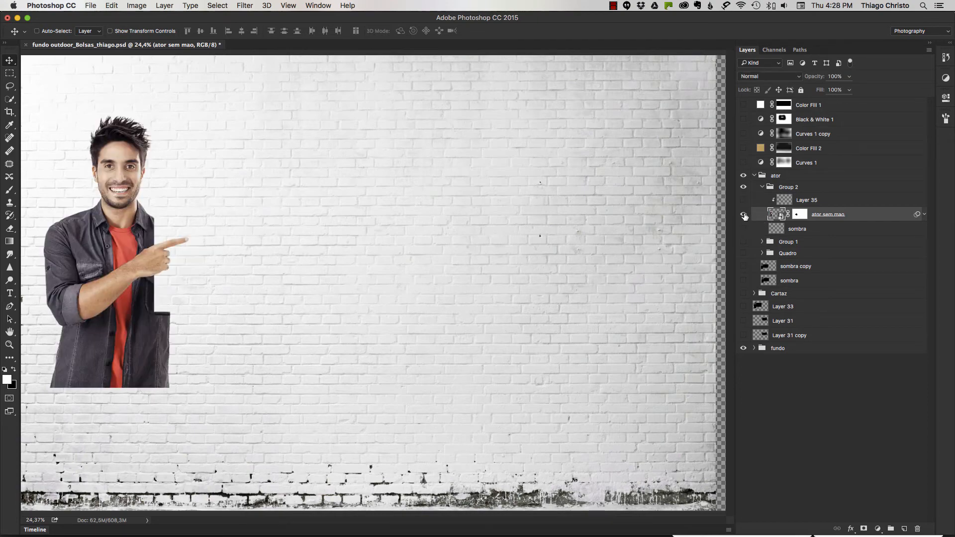
pyautogui.click(744, 349)
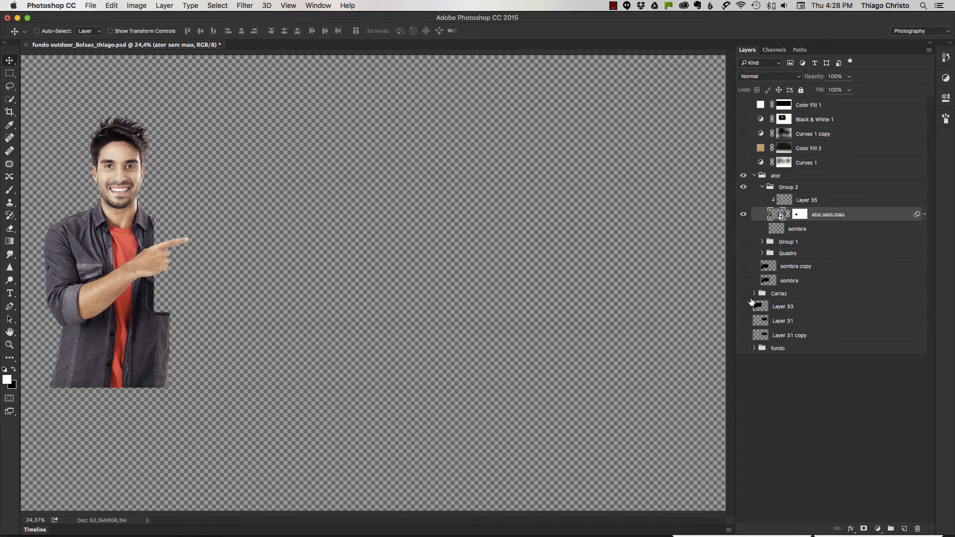
pyautogui.click(743, 349)
# Step: View the ator sem mao layer mask by itself, return to the image, and show Layer 35 again
pyautogui.keyDown('alt'); pyautogui.click(800, 214); pyautogui.keyUp('alt')
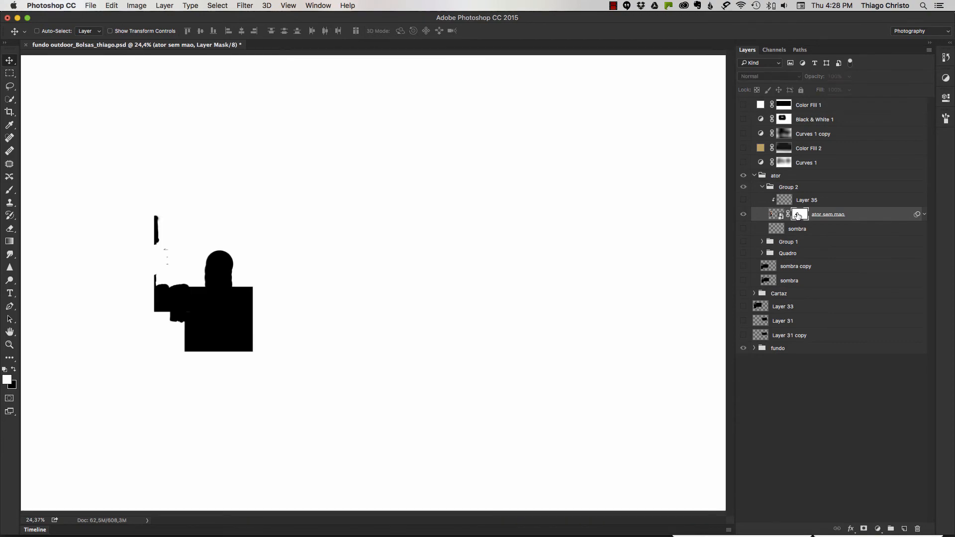
pyautogui.keyDown('alt'); pyautogui.click(799, 214); pyautogui.keyUp('alt')
pyautogui.click(744, 200)
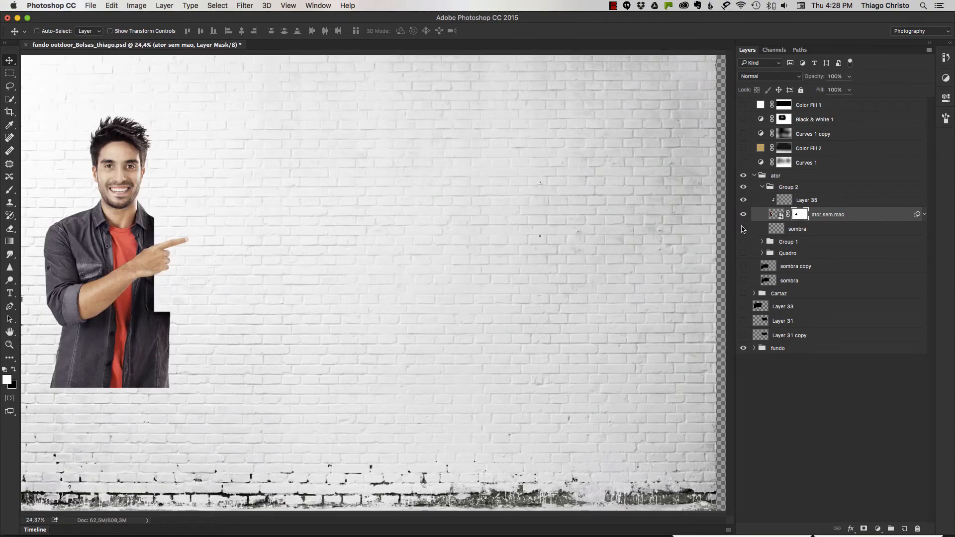
# Step: Show and expand the Quadro group, and load the quadro 3d layer's outline as a selection
pyautogui.press('z')
pyautogui.moveTo(87, 238); pyautogui.dragTo(166, 223)
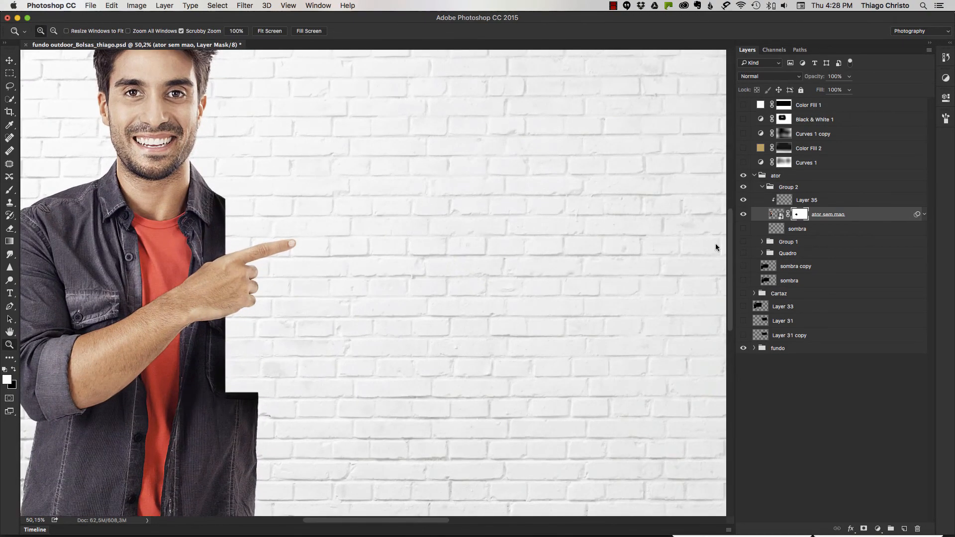
pyautogui.click(744, 242)
pyautogui.click(744, 254)
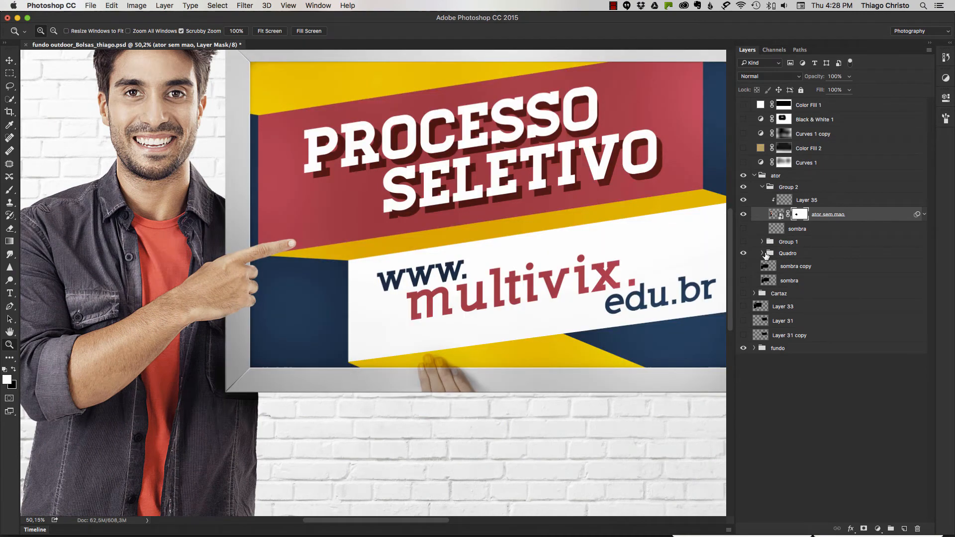
pyautogui.click(763, 254)
pyautogui.keyDown('super'); pyautogui.click(775, 309); pyautogui.keyUp('super')
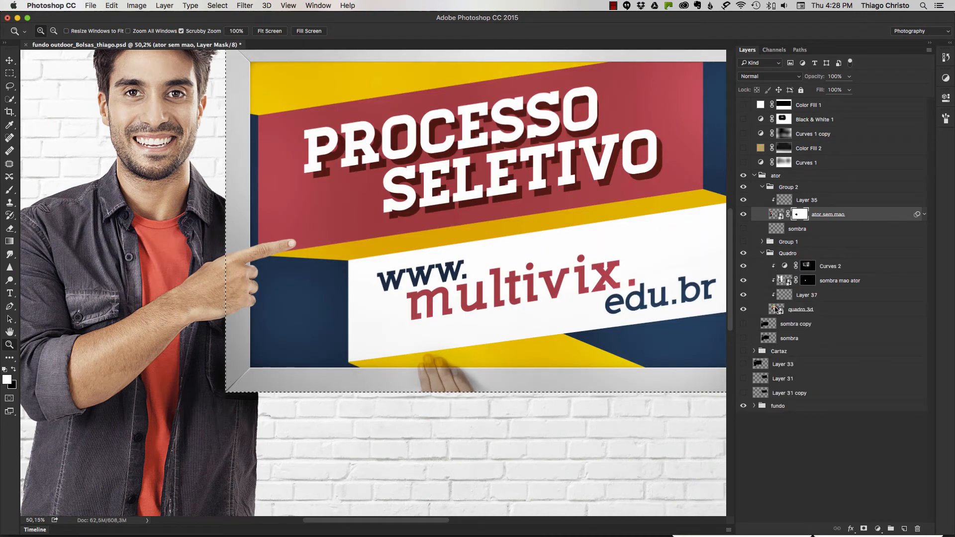
# Step: Examine the ator sem mao mask against the frame selection by viewing it alone and toggling it off and on
pyautogui.keyDown('alt'); pyautogui.click(799, 215); pyautogui.keyUp('alt')
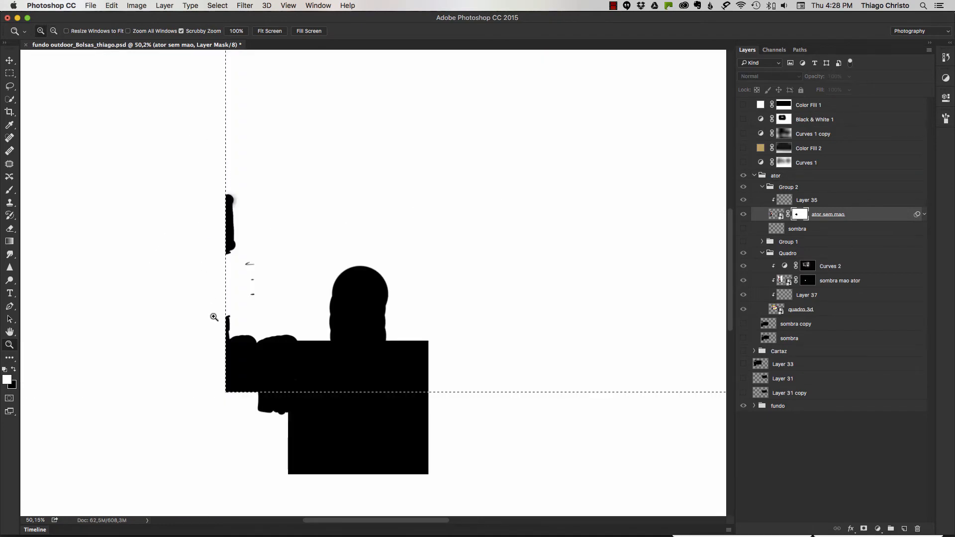
pyautogui.keyDown('shift'); pyautogui.click(798, 215); pyautogui.keyUp('shift')
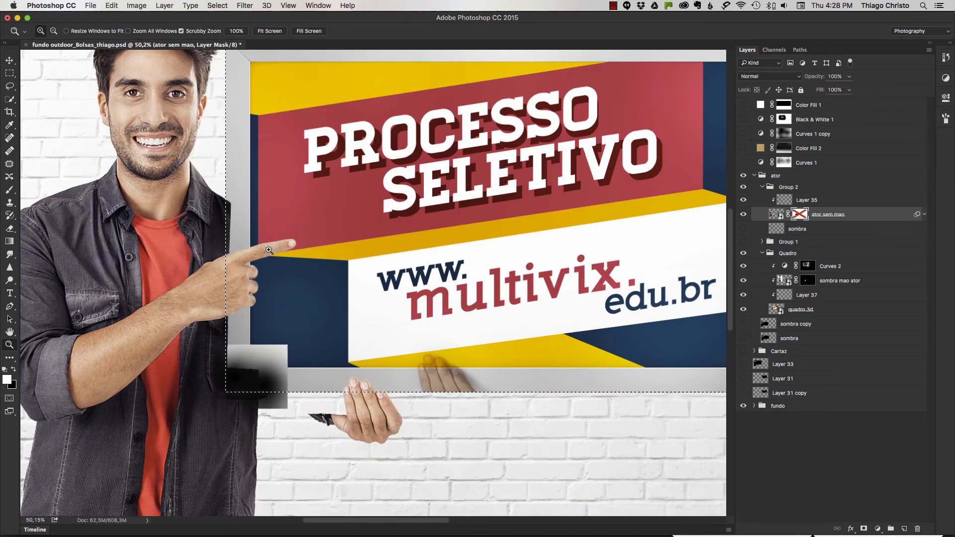
pyautogui.moveTo(194, 322); pyautogui.dragTo(250, 113)
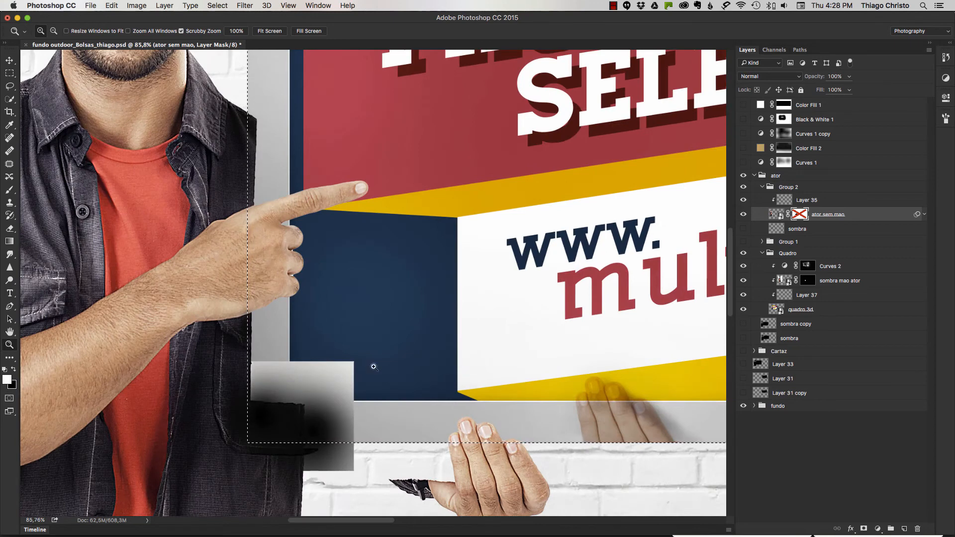
pyautogui.keyDown('shift'); pyautogui.click(801, 215); pyautogui.keyUp('shift')
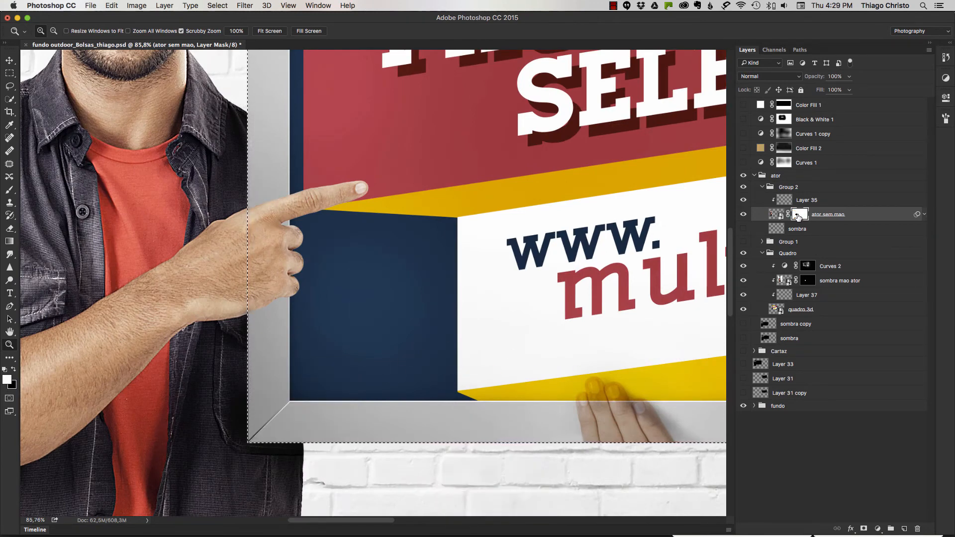
# Step: Deselect the frame outline, show and select the sombra layer in Group 2, and compare the hand's shadow off and on
pyautogui.moveTo(489, 264); pyautogui.dragTo(391, 289)
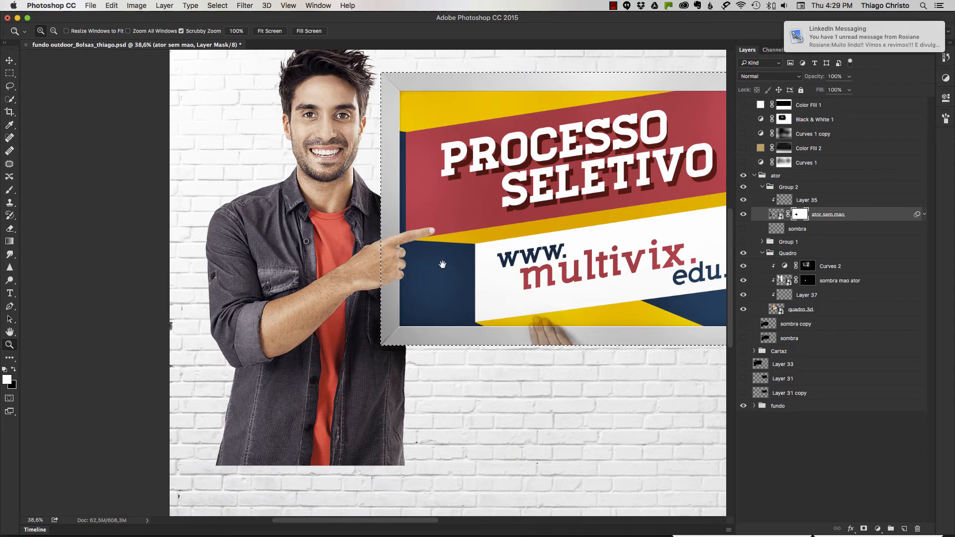
pyautogui.moveTo(443, 264); pyautogui.dragTo(380, 299)
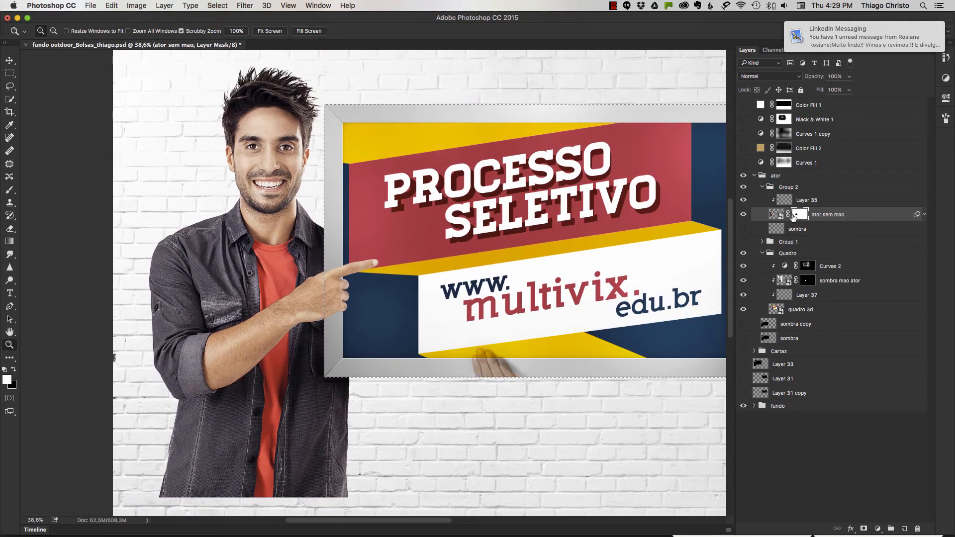
pyautogui.press('super+d')
pyautogui.click(744, 229)
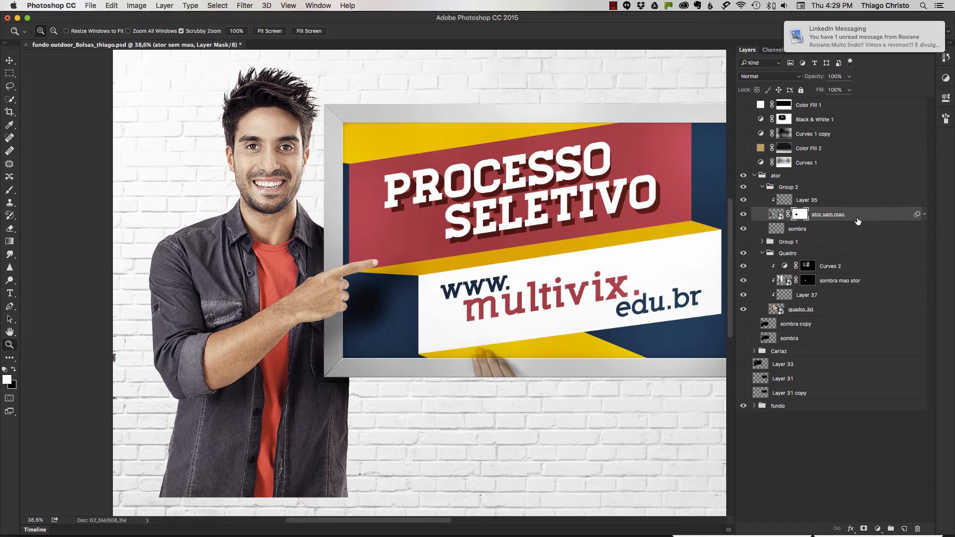
pyautogui.click(778, 231)
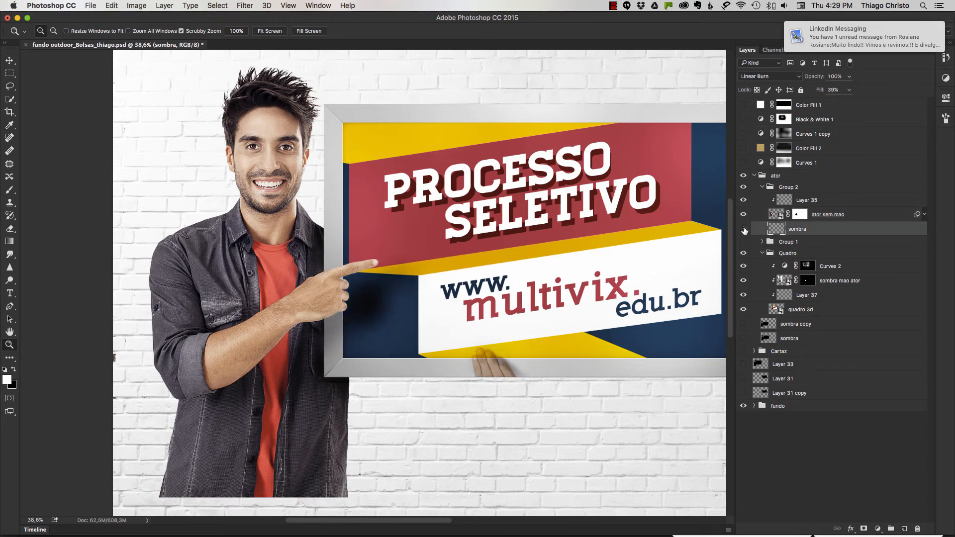
pyautogui.click(744, 229)
pyautogui.click(745, 230)
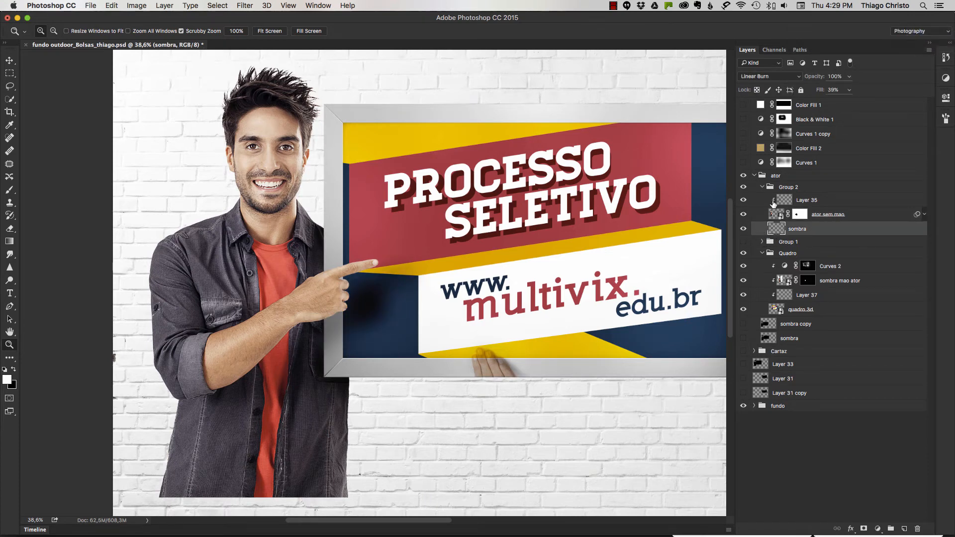
# Step: Collapse Group 2, check its contribution by toggling its visibility, and collapse the Quadro group
pyautogui.click(762, 187)
pyautogui.click(744, 188)
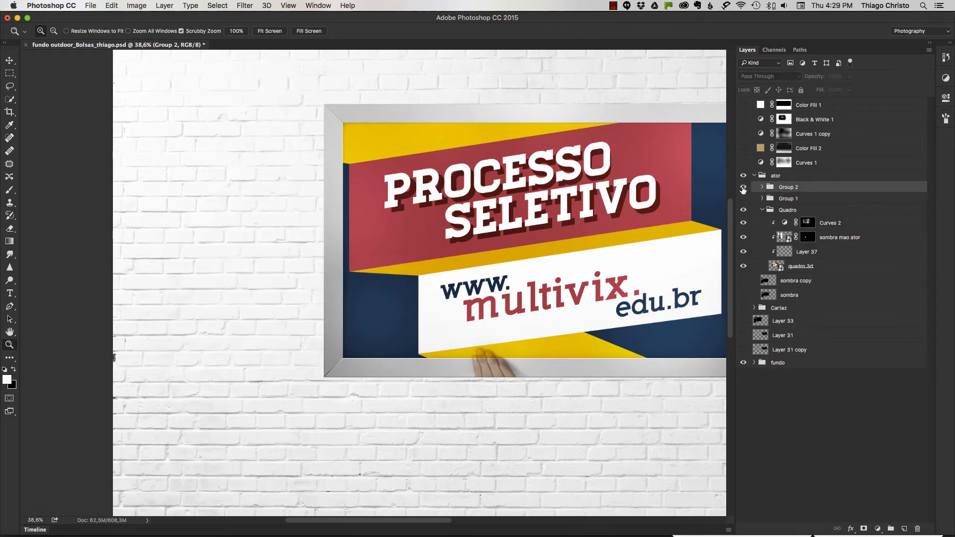
pyautogui.click(743, 188)
pyautogui.click(763, 210)
# Step: Show Group 1 with the hand holding the frame, compare it off and on, and select the group
pyautogui.click(744, 199)
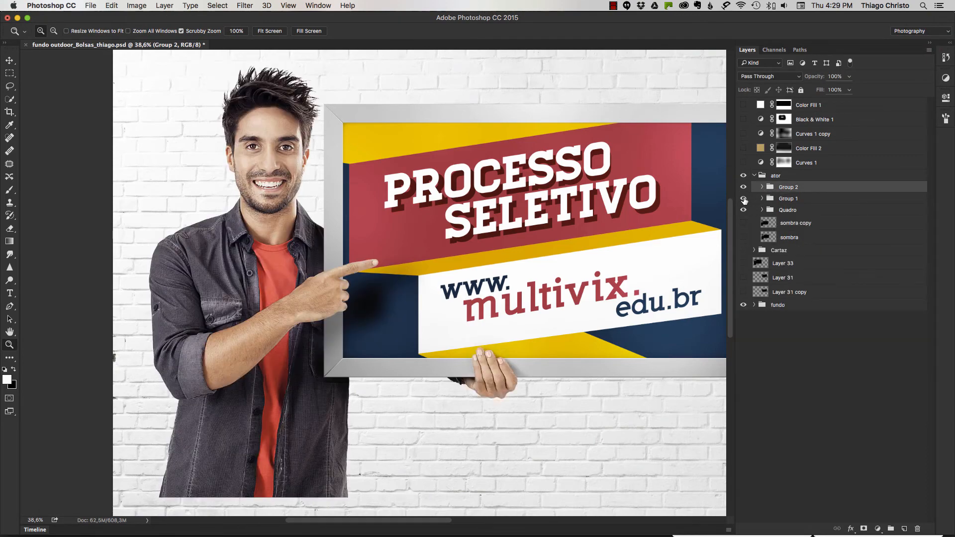
pyautogui.click(744, 199)
pyautogui.click(744, 199)
pyautogui.click(783, 199)
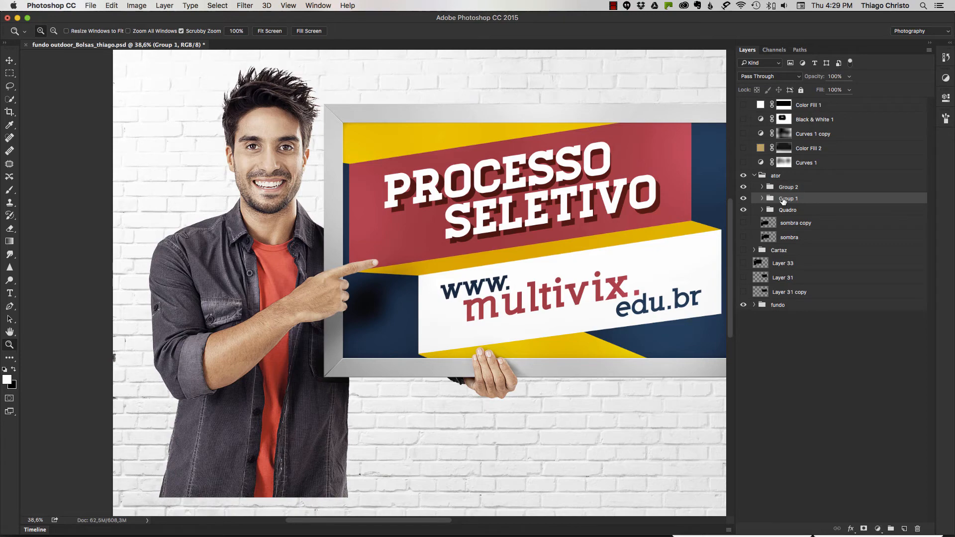
# Step: Expand Group 1 and view the mao ator layer mask by itself
pyautogui.moveTo(479, 397); pyautogui.dragTo(731, 219)
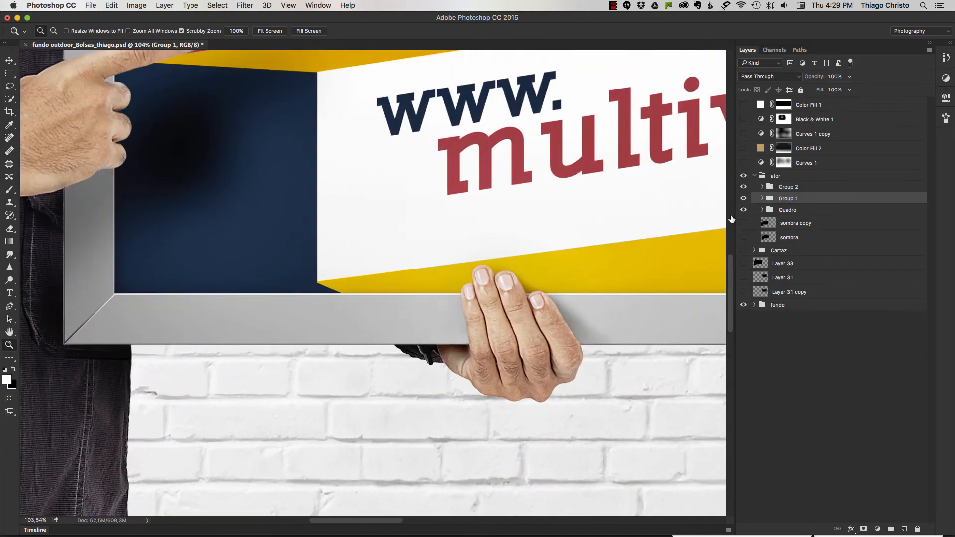
pyautogui.click(763, 200)
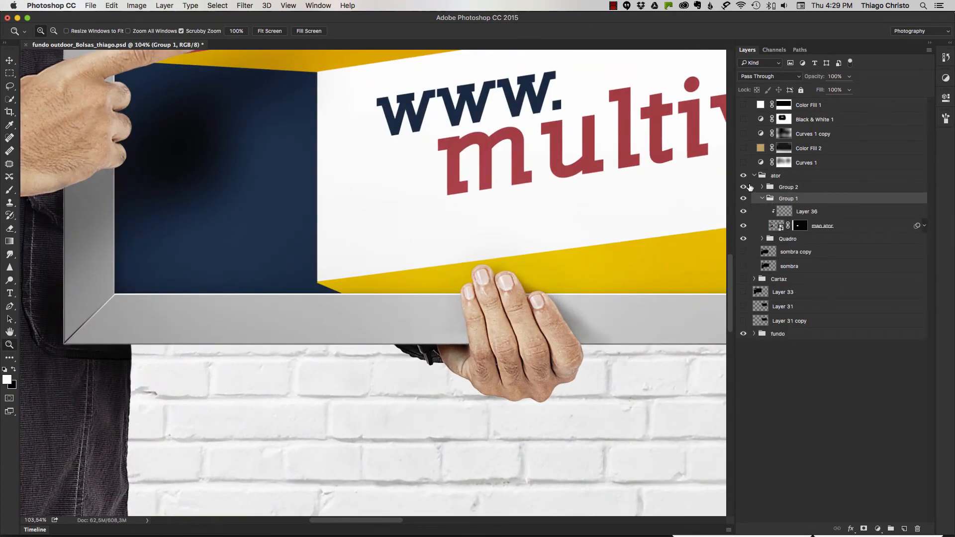
pyautogui.keyDown('alt'); pyautogui.click(800, 226); pyautogui.keyUp('alt')
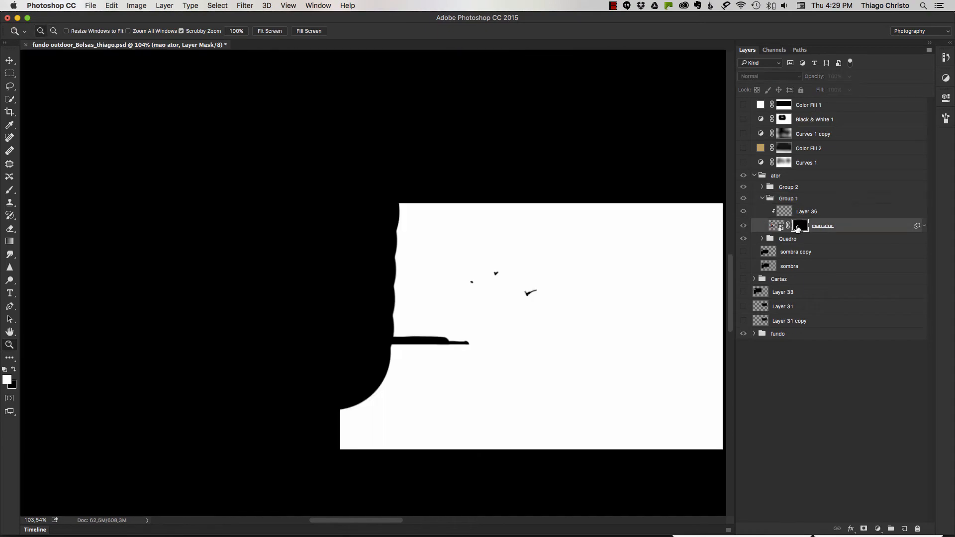
pyautogui.keyDown('alt'); pyautogui.click(800, 226); pyautogui.keyUp('alt')
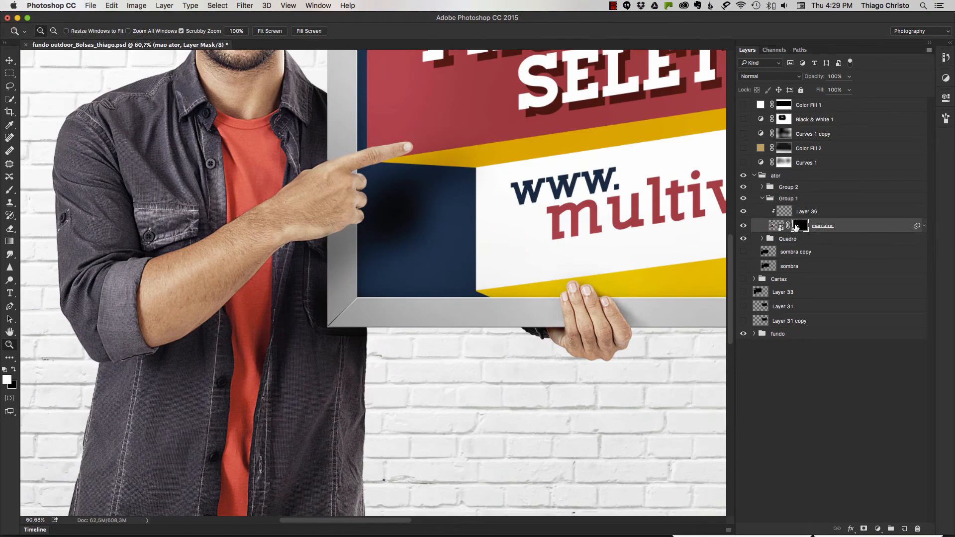
# Step: Load the mao ator mask as a selection, deselect it, toggle the mask off and on, and collapse Group 1
pyautogui.keyDown('super'); pyautogui.click(800, 226); pyautogui.keyUp('super')
pyautogui.press('super+d')
pyautogui.keyDown('shift'); pyautogui.click(800, 227); pyautogui.keyUp('shift')
pyautogui.keyDown('shift'); pyautogui.click(800, 227); pyautogui.keyUp('shift')
pyautogui.click(759, 199)
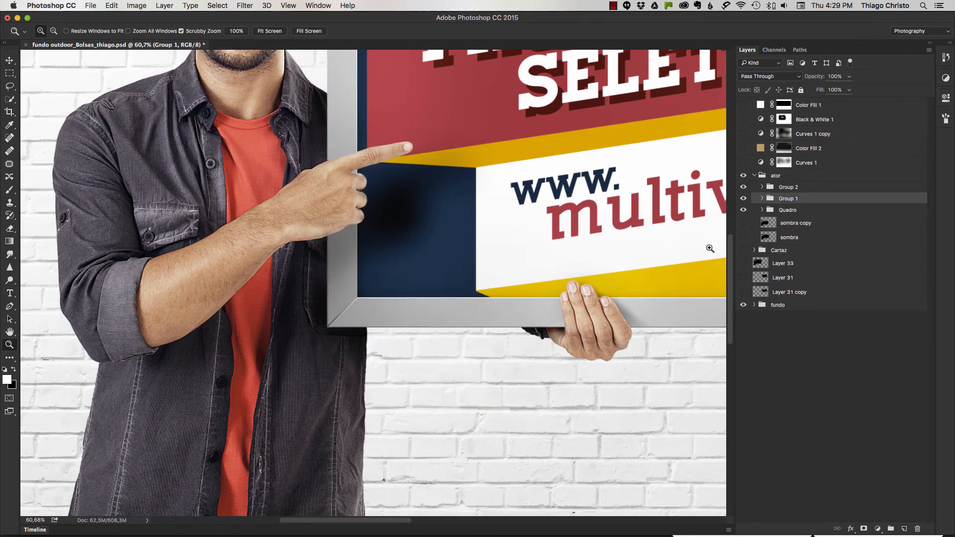
# Step: Try moving Group 1's hand about 2.35 cm along the frame's lower edge towards the actor
pyautogui.press('v')
pyautogui.moveTo(608, 325); pyautogui.dragTo(528, 320)
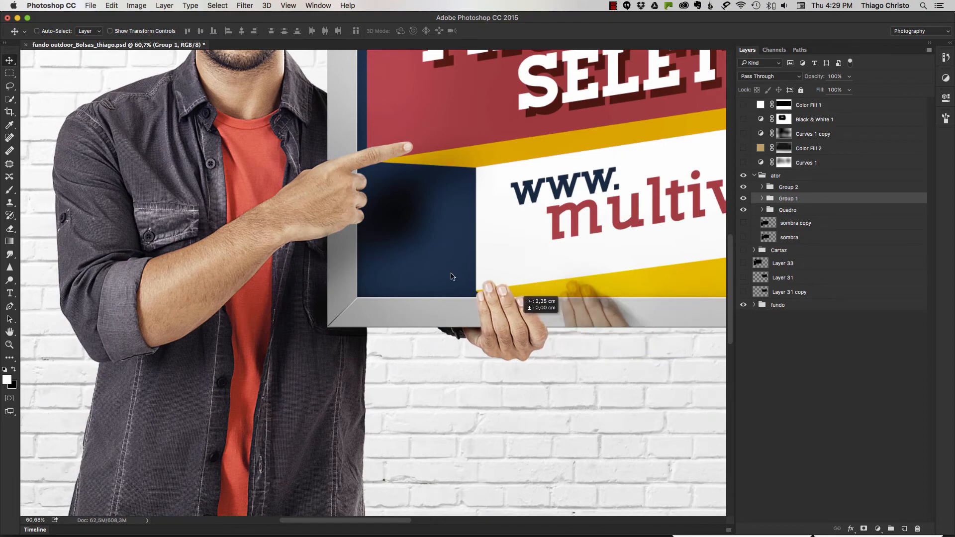
pyautogui.press('super+0')
pyautogui.press('super+minus')
pyautogui.moveTo(279, 308); pyautogui.dragTo(307, 315)
# Step: Expand Group 1 and select the mao ator smart object layer
pyautogui.press('z')
pyautogui.click(762, 198)
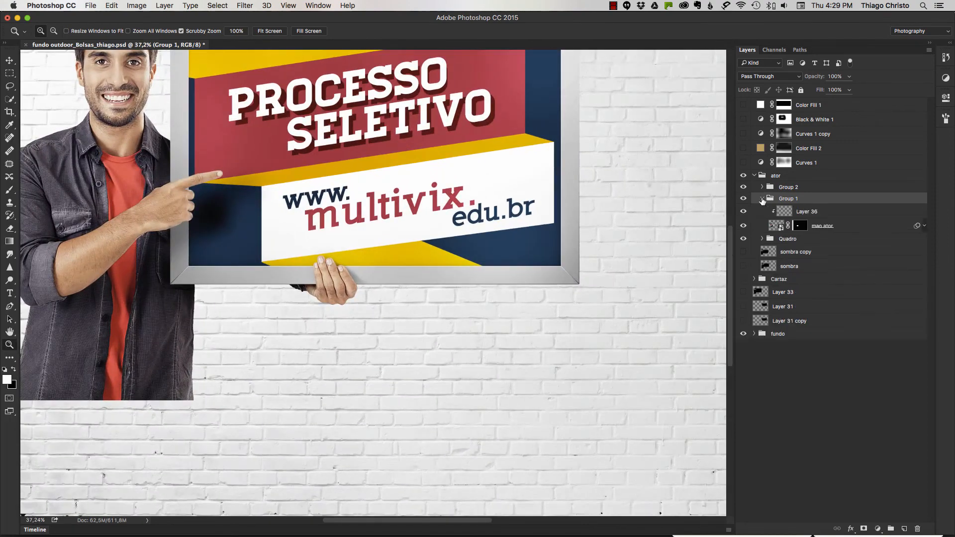
pyautogui.click(775, 230)
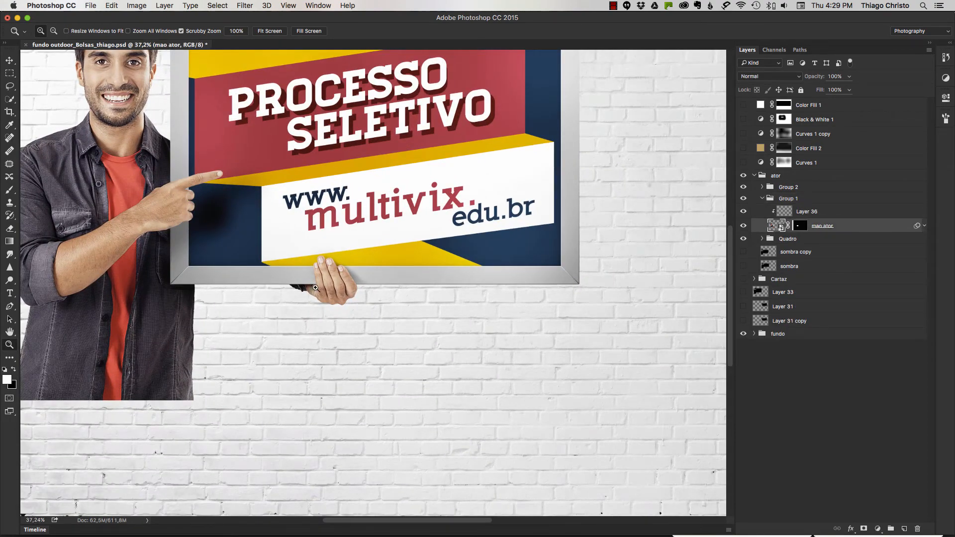
# Step: Toggle Group 1 off and on to compare the hand with its shadow, collapse it, and hide Group 2, Group 1 and Quadro
pyautogui.moveTo(317, 288); pyautogui.dragTo(433, 253)
pyautogui.click(744, 199)
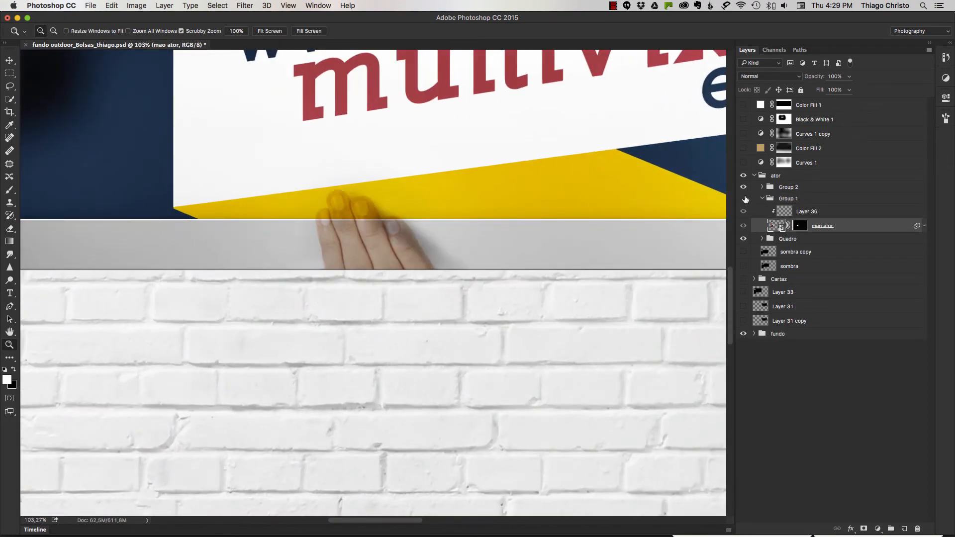
pyautogui.click(745, 198)
pyautogui.click(763, 199)
pyautogui.moveTo(744, 188); pyautogui.dragTo(744, 211)
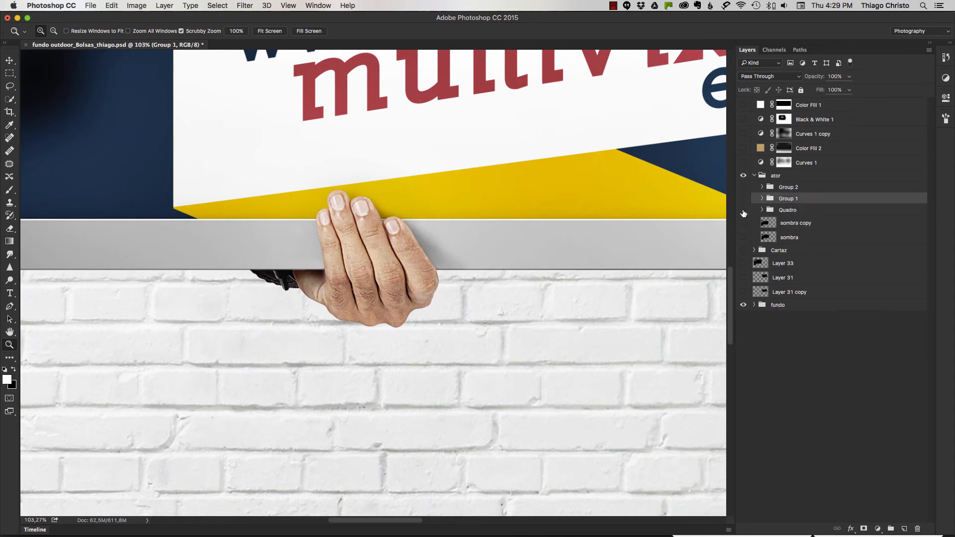
# Step: Show and expand the Quadro group, leaving only its quadro 3d and Layer 37 layers visible
pyautogui.click(744, 211)
pyautogui.click(764, 211)
pyautogui.click(764, 210)
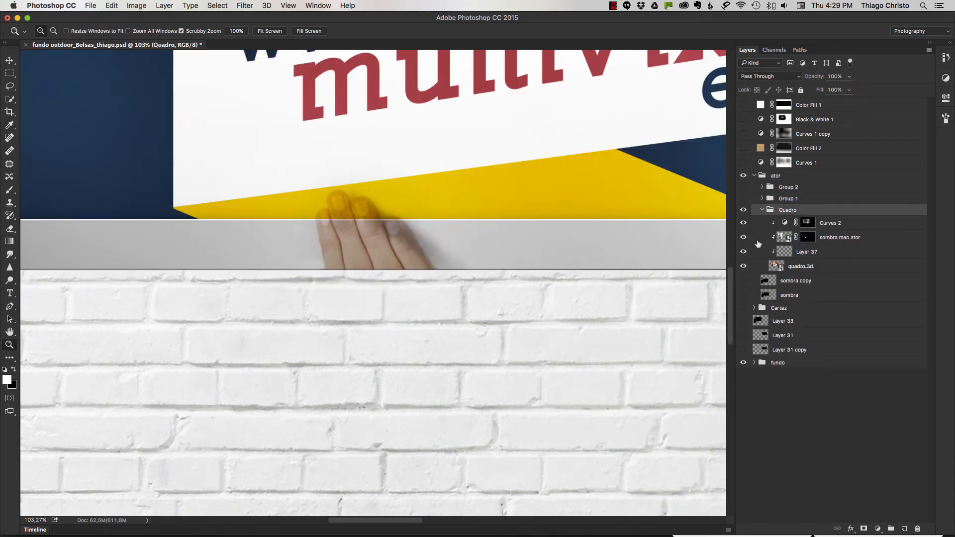
pyautogui.click(743, 266)
pyautogui.click(744, 266)
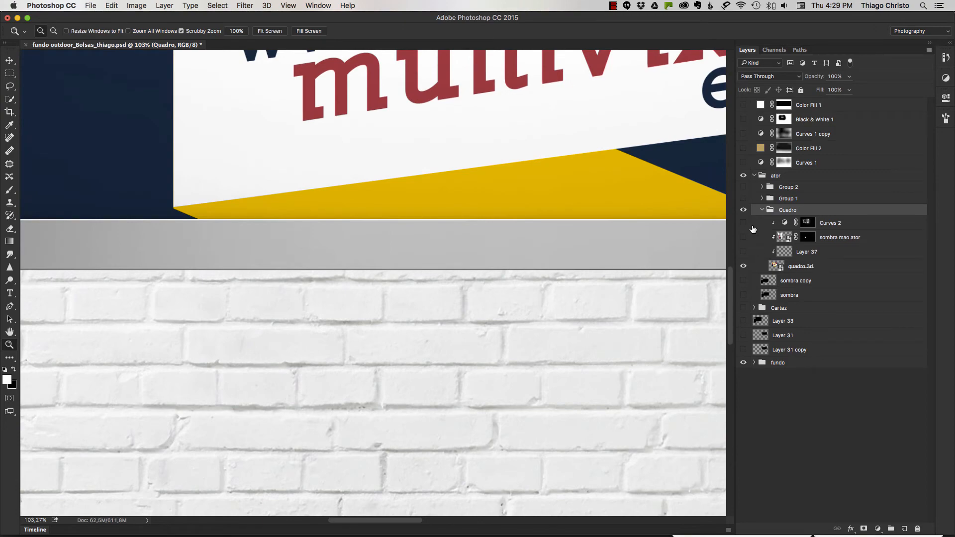
pyautogui.click(744, 252)
# Step: Check Layer 37's shadow with Groups 1 and 2 shown, hide both groups again, and show the sombra mao ator layer
pyautogui.moveTo(540, 258); pyautogui.dragTo(508, 254)
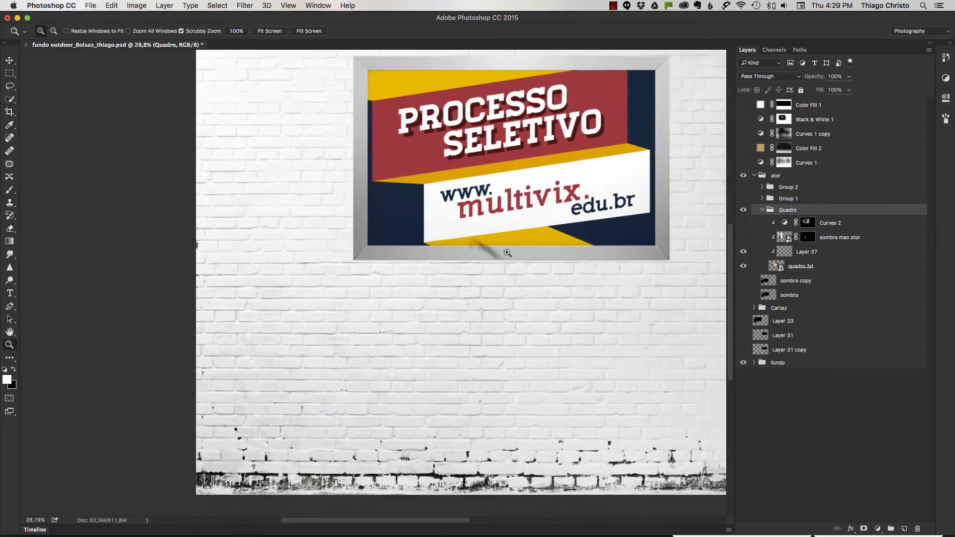
pyautogui.moveTo(743, 199); pyautogui.dragTo(743, 188)
pyautogui.moveTo(486, 261); pyautogui.dragTo(512, 260)
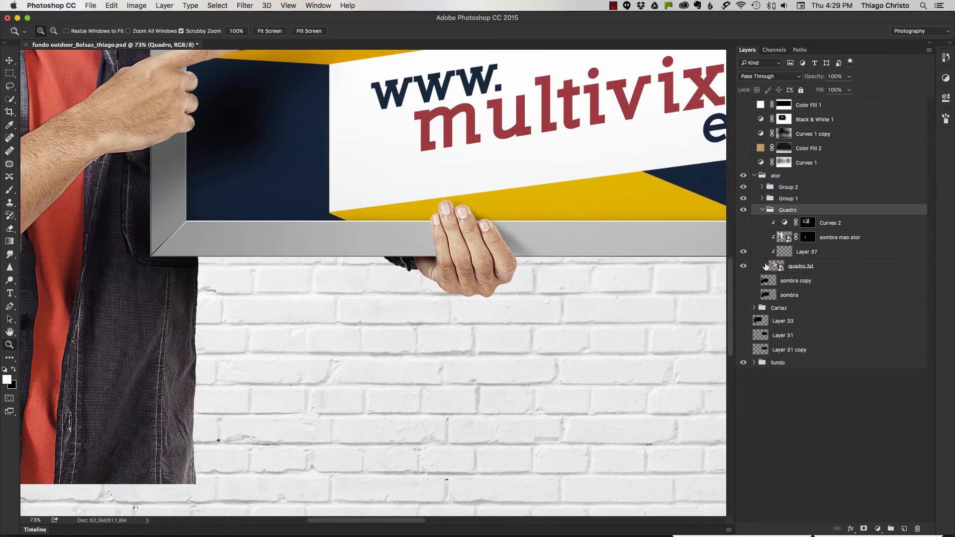
pyautogui.click(745, 236)
pyautogui.moveTo(744, 199); pyautogui.dragTo(744, 187)
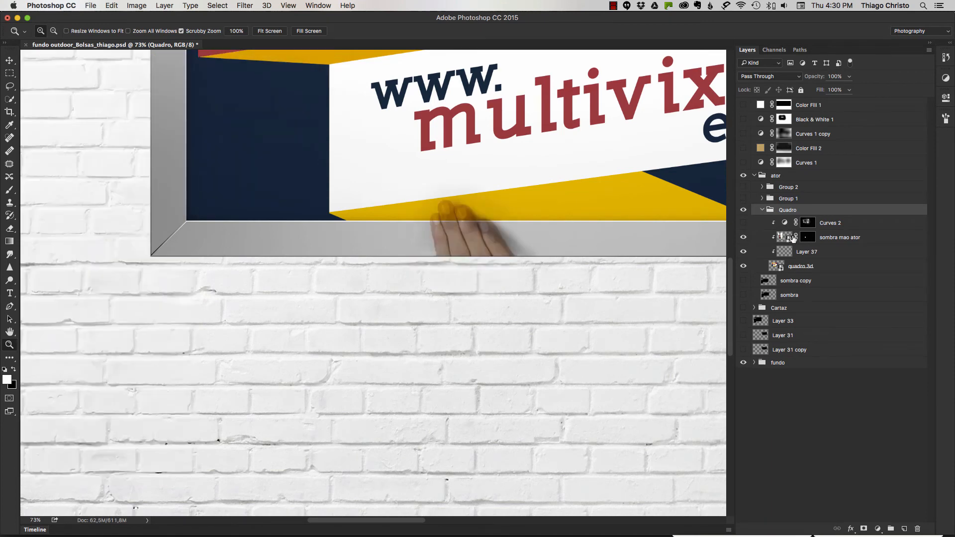
# Step: Disable the sombra mao ator mask, inspect the hand inside its smart object, close that document, and re-enable the mask
pyautogui.keyDown('shift'); pyautogui.click(807, 240); pyautogui.keyUp('shift')
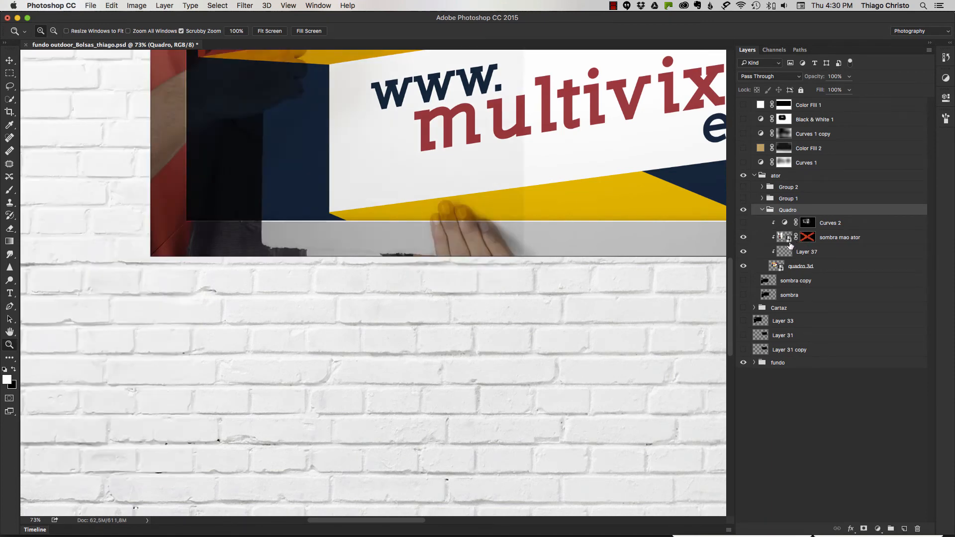
pyautogui.click(789, 240)
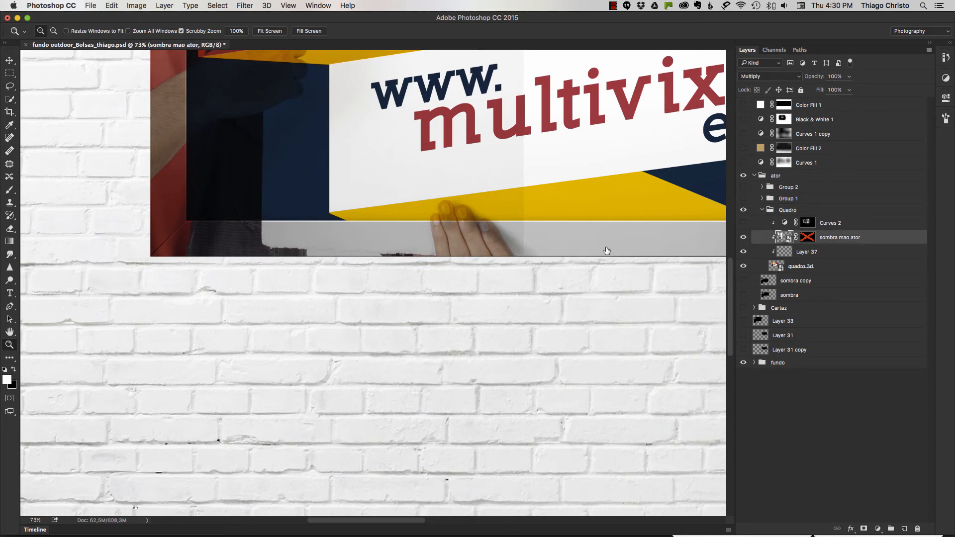
pyautogui.doubleClick(786, 239)
pyautogui.moveTo(506, 383); pyautogui.dragTo(593, 351)
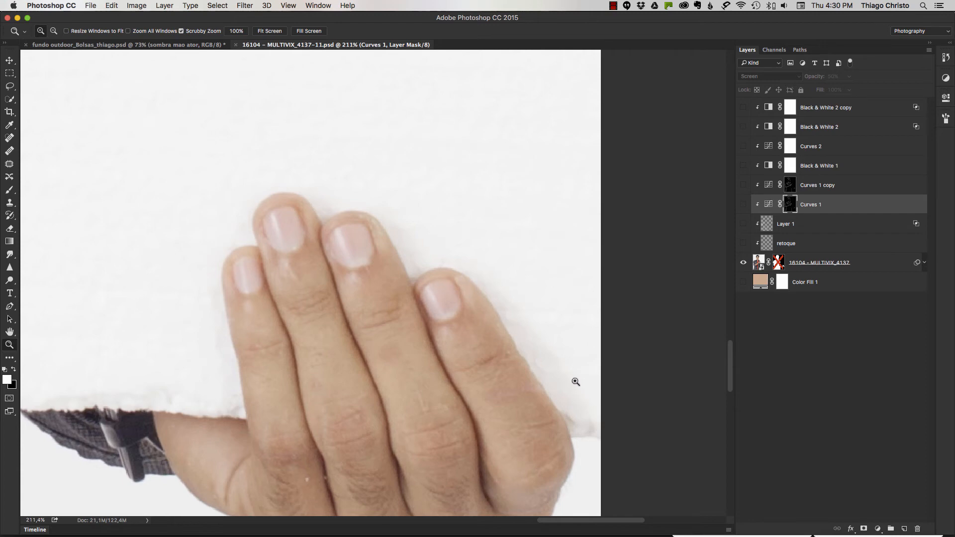
pyautogui.moveTo(575, 382); pyautogui.dragTo(522, 393)
pyautogui.press('super+w')
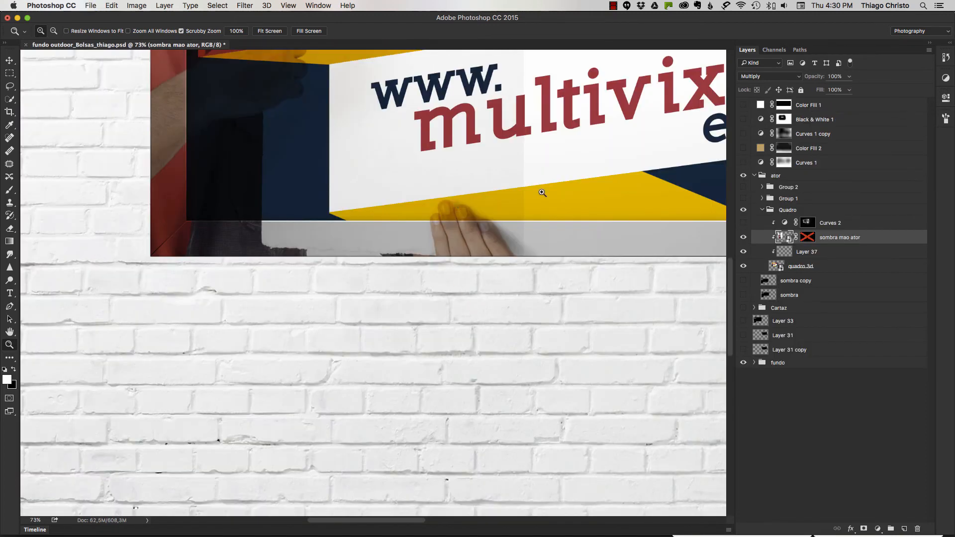
pyautogui.keyDown('shift'); pyautogui.click(803, 238); pyautogui.keyUp('shift')
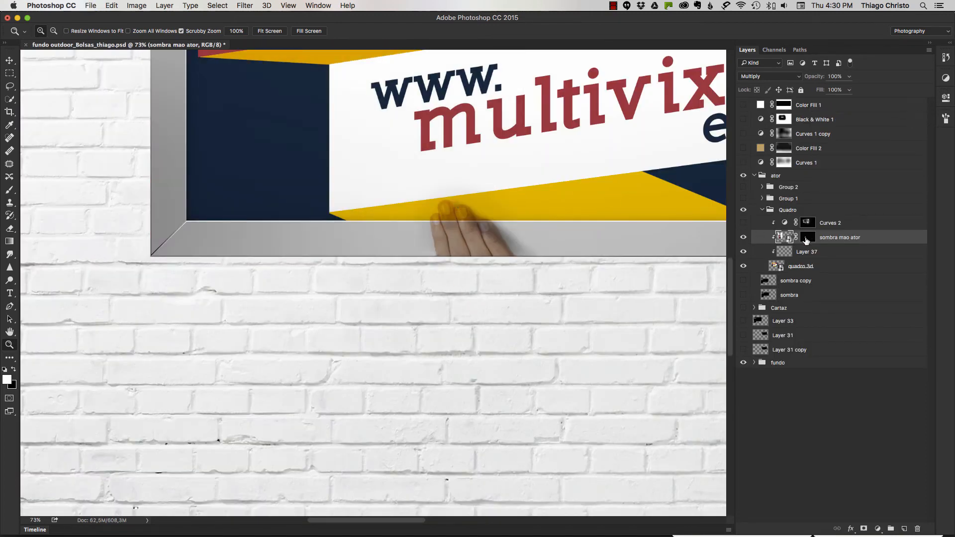
# Step: Show the Curves 2 adjustment, isolate the Quadro group from the background, and show Group 1's hand with the frame
pyautogui.keyDown('alt'); pyautogui.click(744, 223); pyautogui.keyUp('alt')
pyautogui.keyDown('alt'); pyautogui.click(745, 222); pyautogui.keyUp('alt')
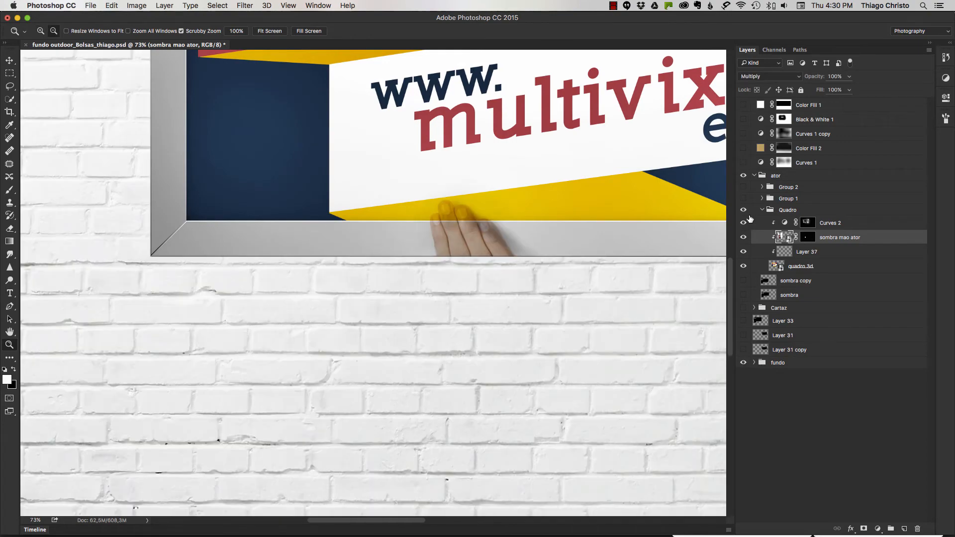
pyautogui.click(744, 210)
pyautogui.keyDown('alt'); pyautogui.click(744, 210); pyautogui.keyUp('alt')
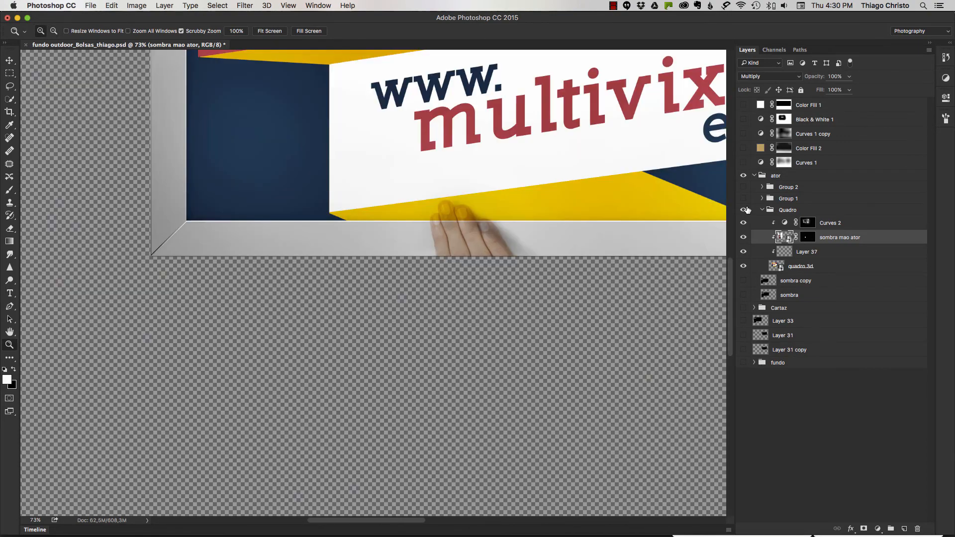
pyautogui.click(744, 198)
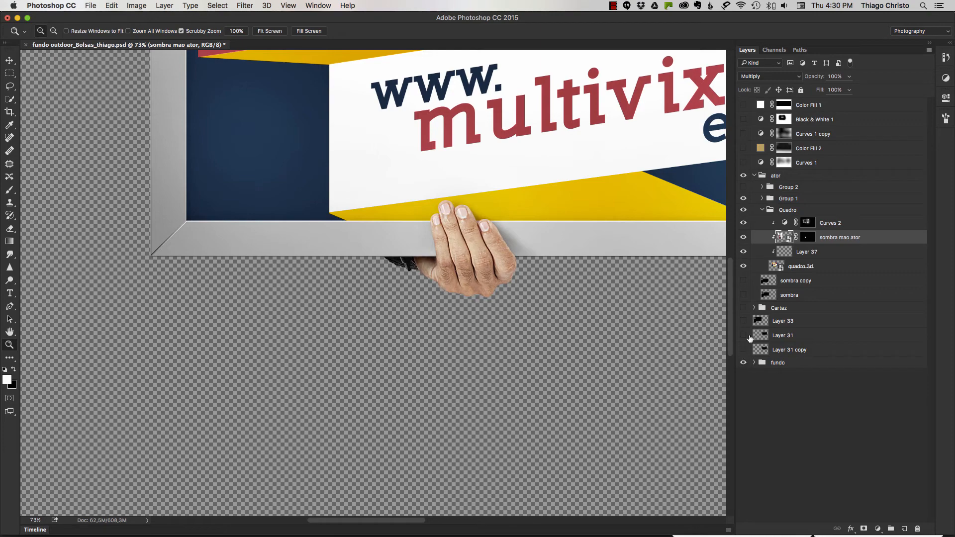
pyautogui.moveTo(521, 206); pyautogui.dragTo(495, 182)
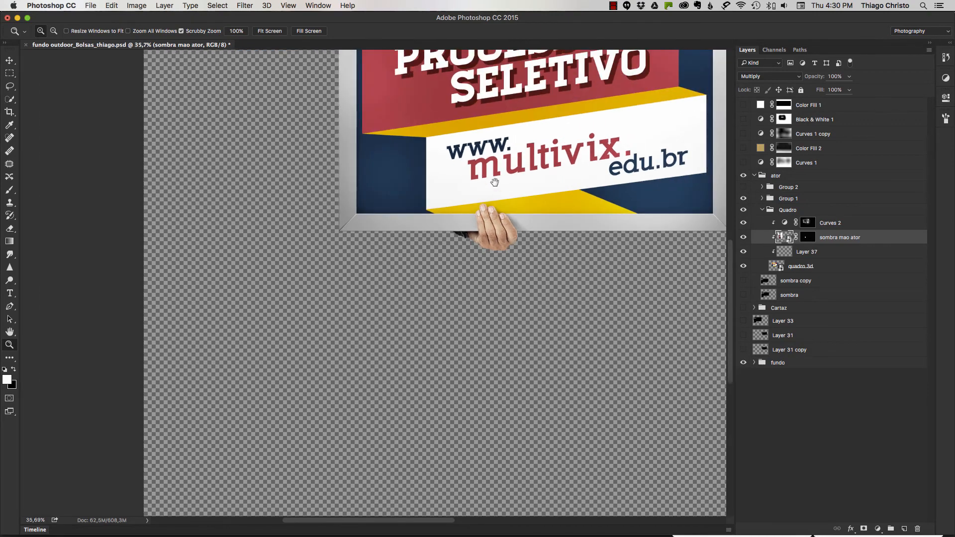
pyautogui.moveTo(502, 112); pyautogui.dragTo(475, 289)
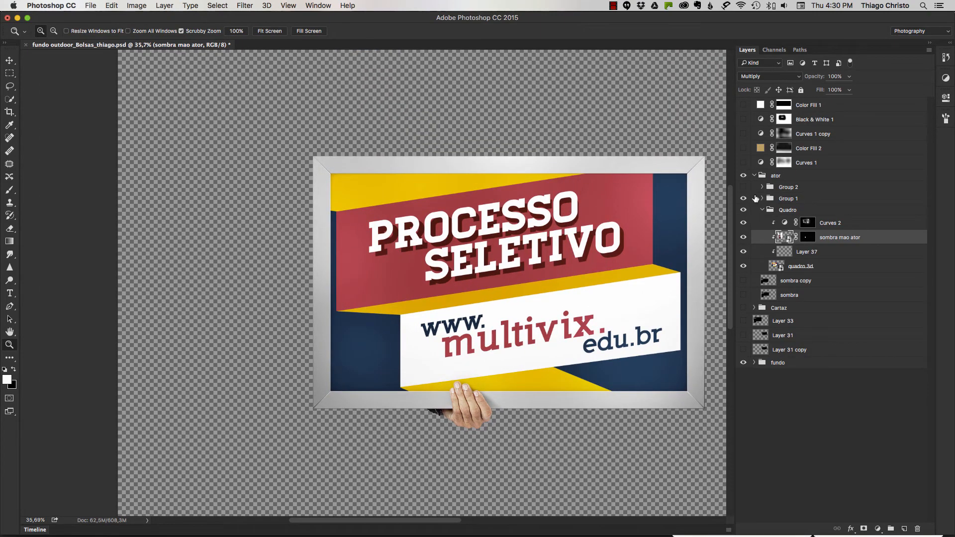
# Step: Open the quadro 3d smart object, toggle its Objeto Inteligente de Vetor layer, and close it without saving
pyautogui.click(762, 210)
pyautogui.click(763, 210)
pyautogui.click(778, 268)
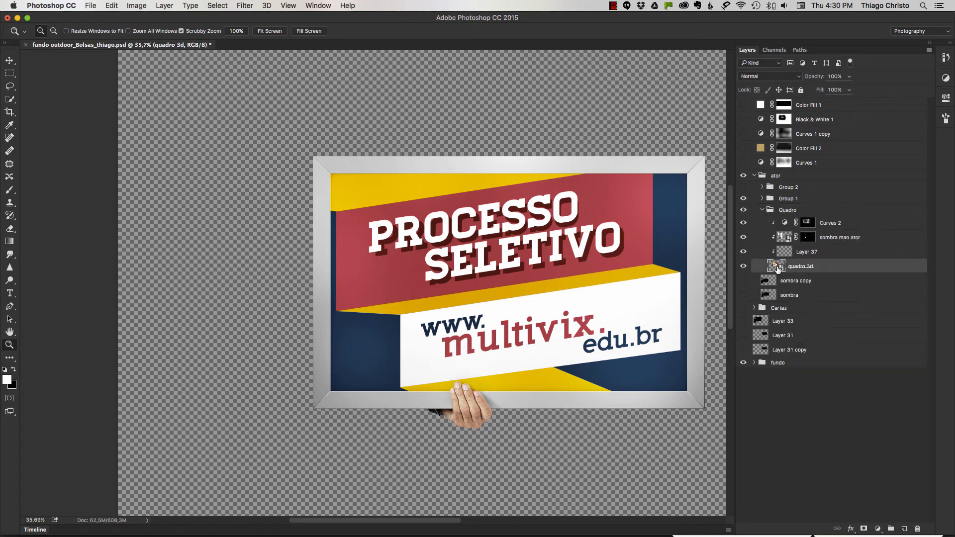
pyautogui.click(95, 5)
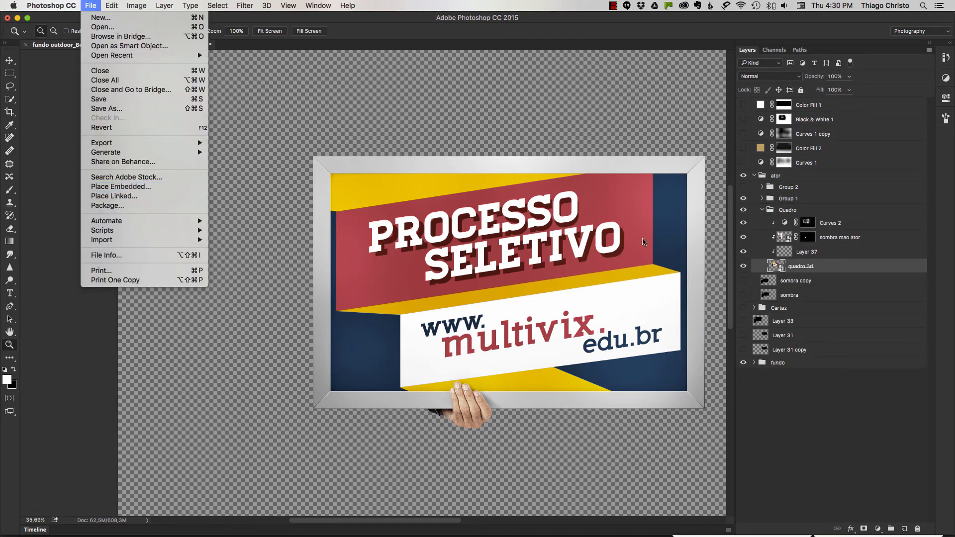
pyautogui.click(774, 269)
pyautogui.doubleClick(783, 269)
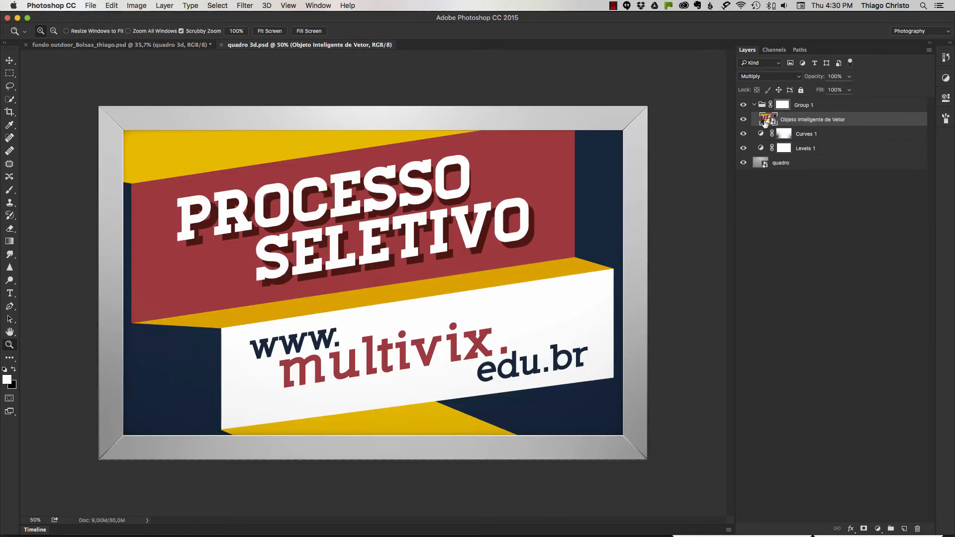
pyautogui.moveTo(744, 119)
pyautogui.mouseDown()
pyautogui.moveTo(741, 171)
pyautogui.moveTo(743, 119)
pyautogui.mouseUp()
pyautogui.press('super+w')
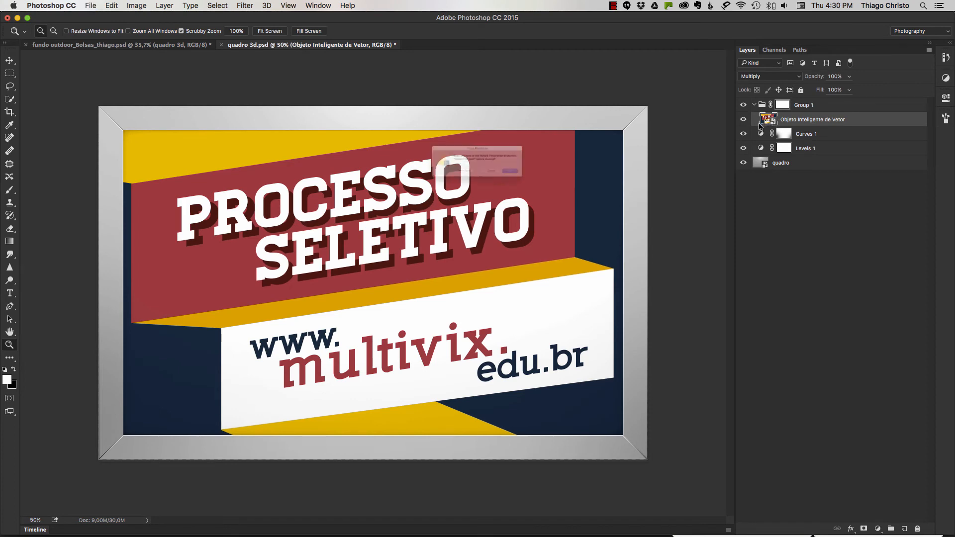
pyautogui.click(445, 186)
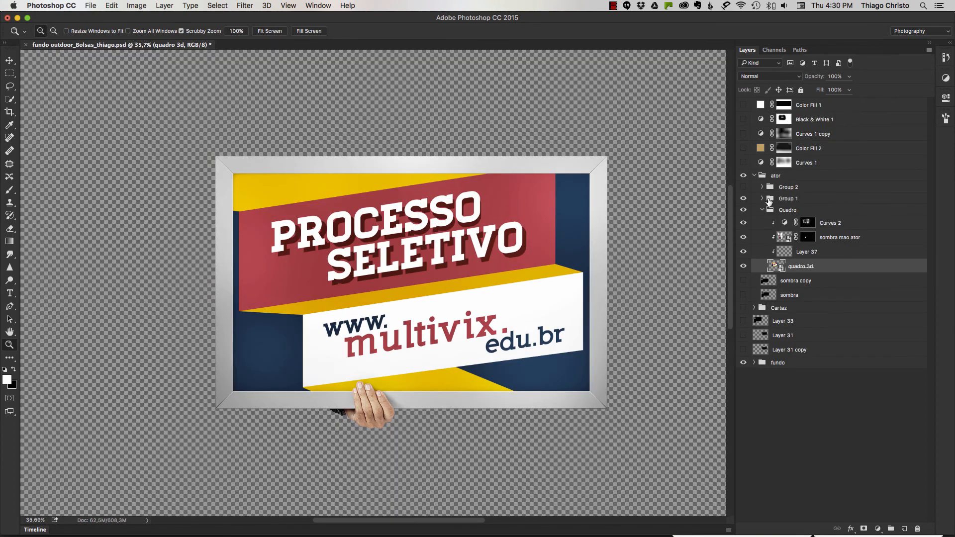
# Step: Collapse Quadro, hide the three ator groups, and show Group 2, Quadro and Group 1 again one after another
pyautogui.press('super+Tab')
pyautogui.click(742, 187)
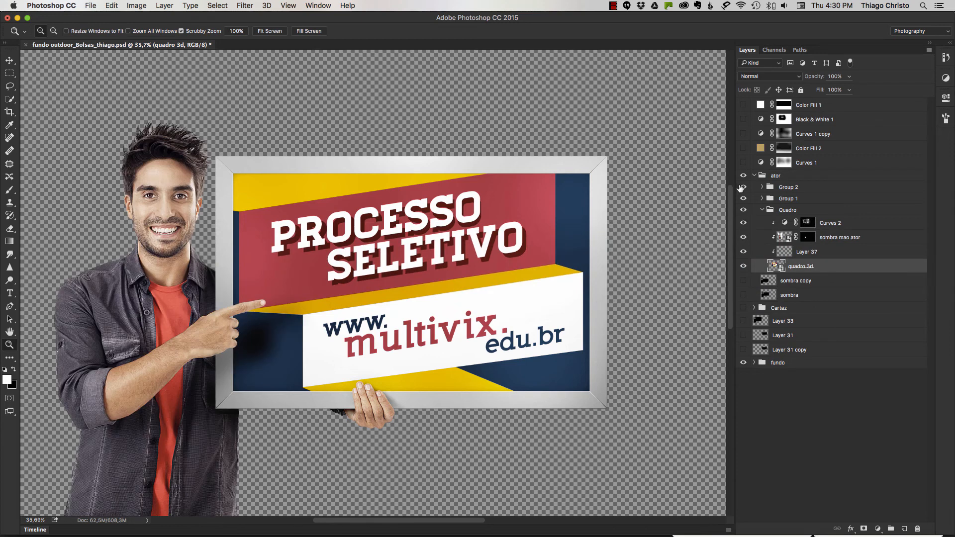
pyautogui.click(763, 211)
pyautogui.moveTo(744, 189); pyautogui.dragTo(744, 211)
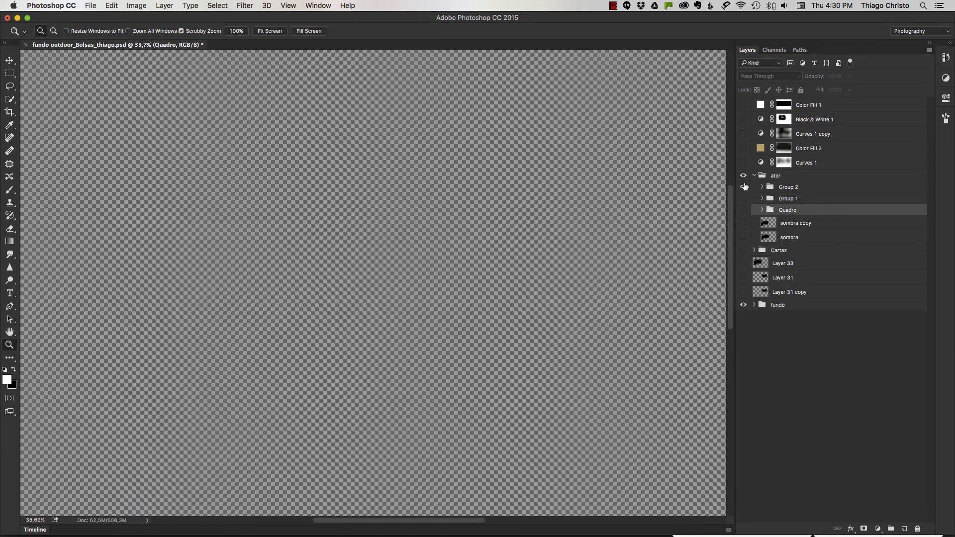
pyautogui.click(744, 189)
pyautogui.click(744, 210)
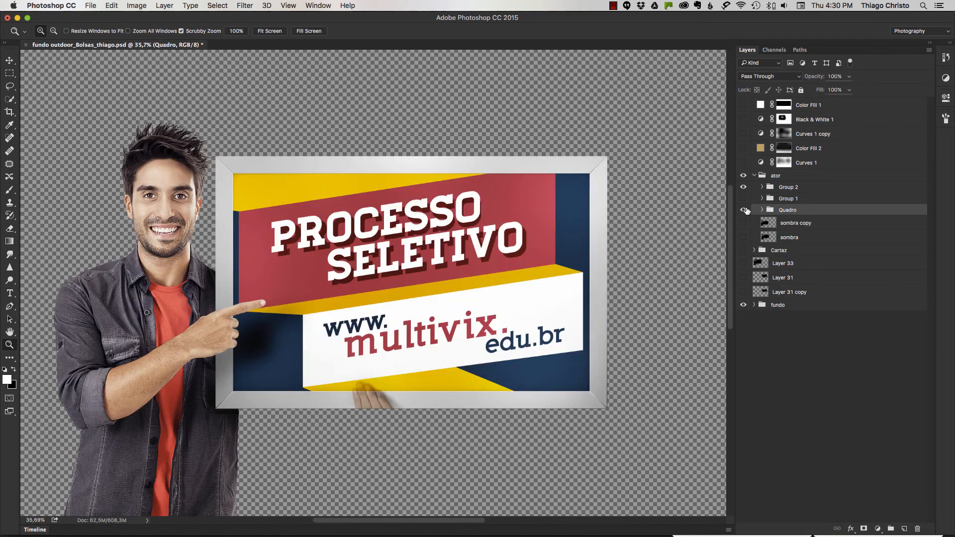
pyautogui.click(743, 199)
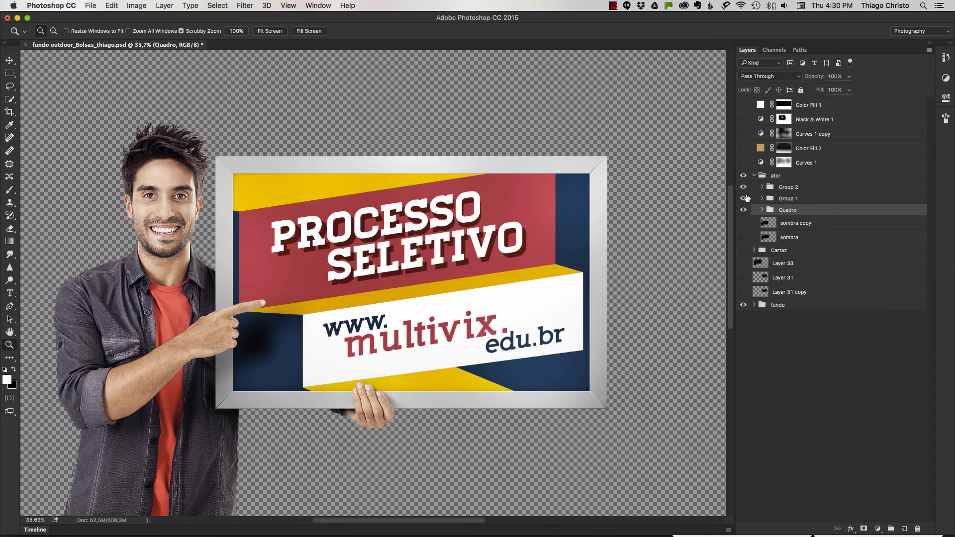
# Step: Expand the fundo group and show the shutterstock_175828409 wall and Layer 34, with the whole composition in view
pyautogui.click(754, 305)
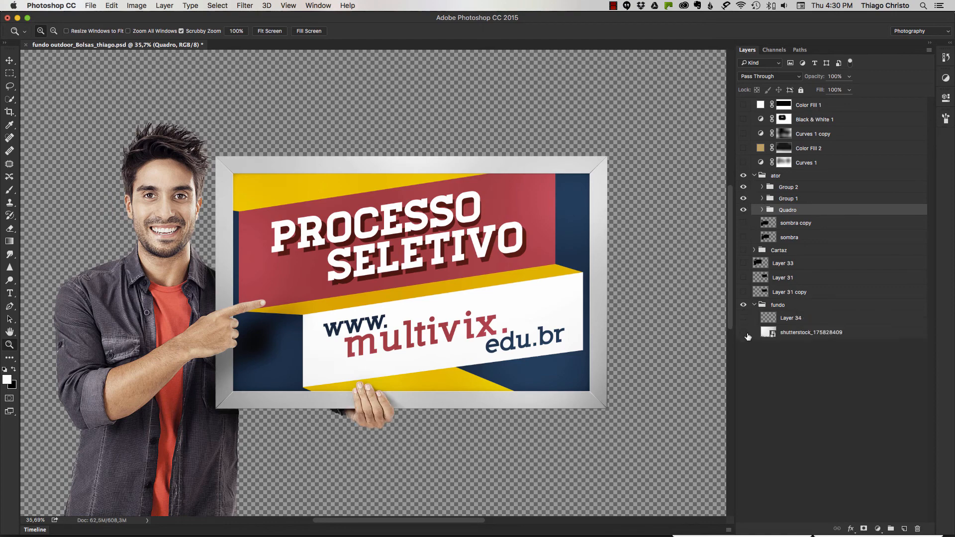
pyautogui.moveTo(743, 333); pyautogui.dragTo(743, 319)
pyautogui.press('super+0')
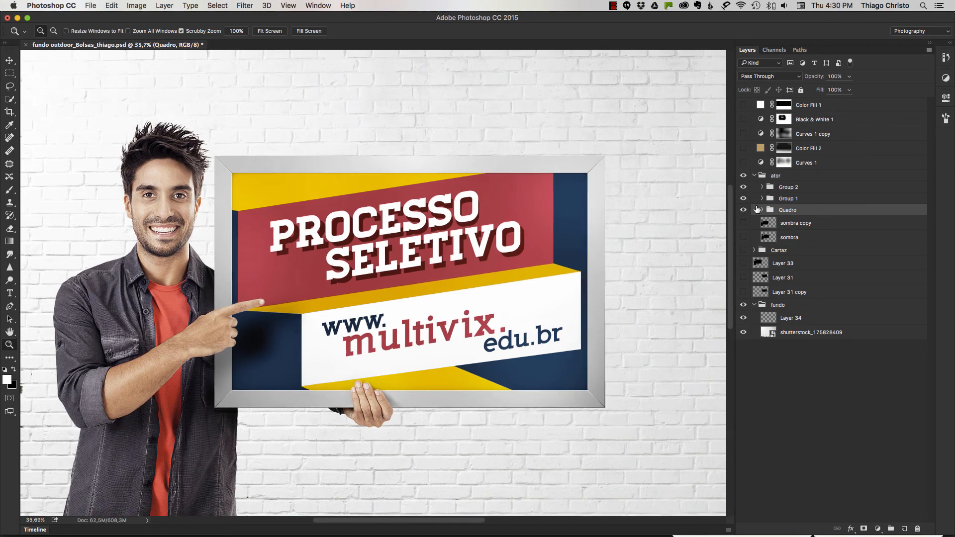
# Step: Show and expand the Cartaz group, and show its cartaz poster and Brightness/Contrast 1 adjustment
pyautogui.click(761, 251)
pyautogui.click(755, 250)
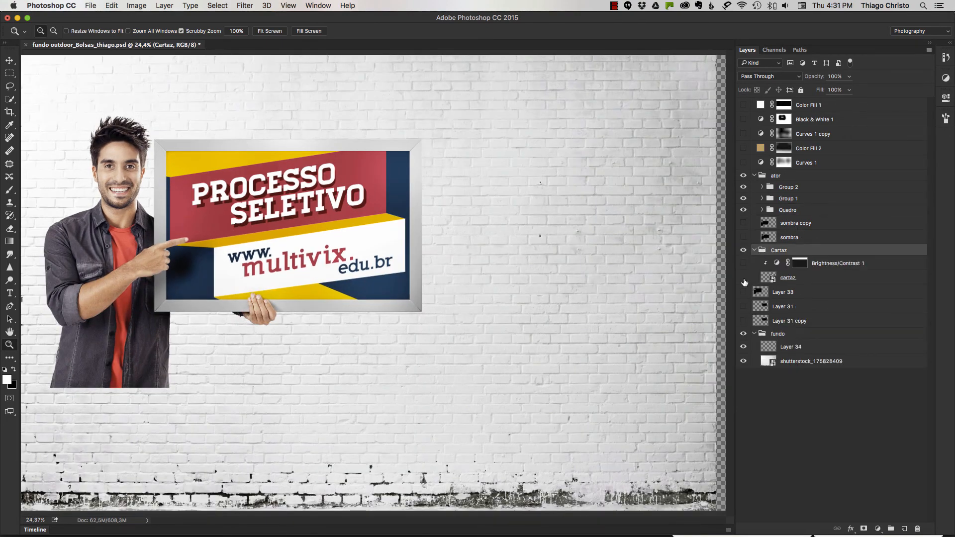
pyautogui.click(744, 278)
pyautogui.click(789, 279)
pyautogui.click(743, 263)
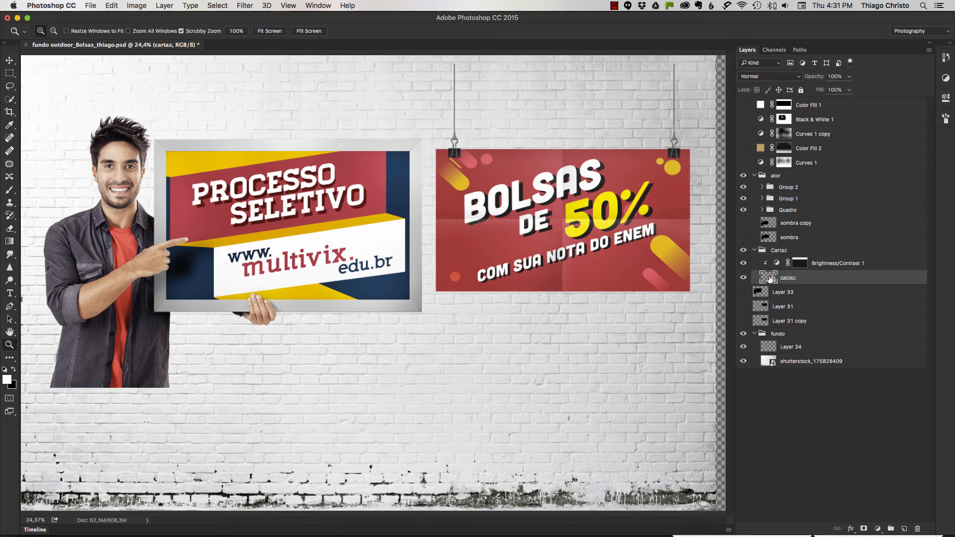
# Step: Open the cartaz smart object, expand its Folds, Clips copy and Clips copy 2 groups, and close it without saving
pyautogui.doubleClick(769, 277)
pyautogui.click(761, 152)
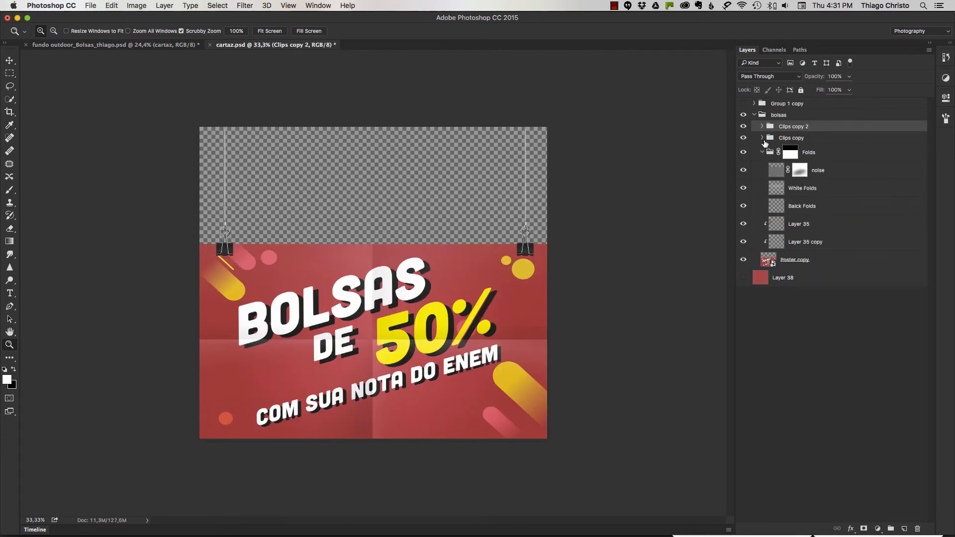
pyautogui.click(762, 138)
pyautogui.click(762, 126)
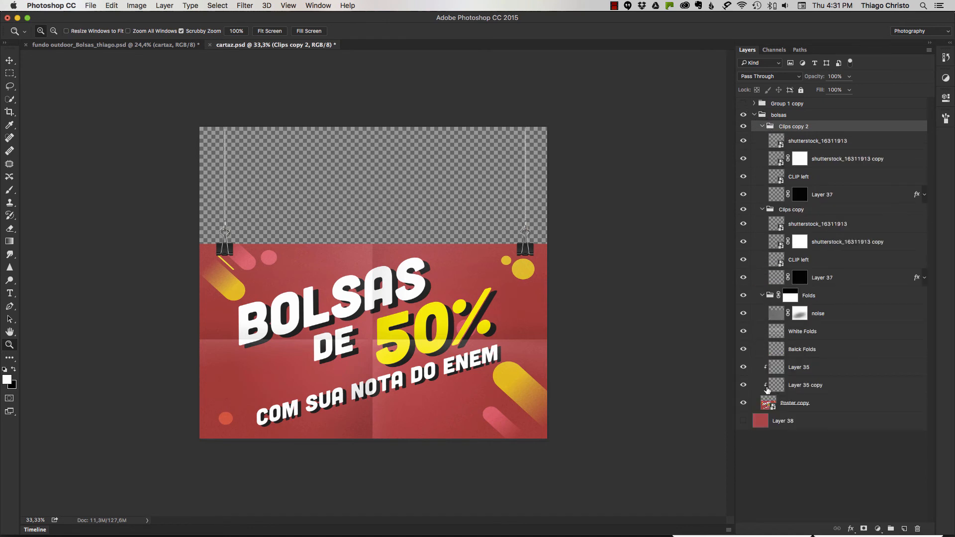
pyautogui.press('super+w')
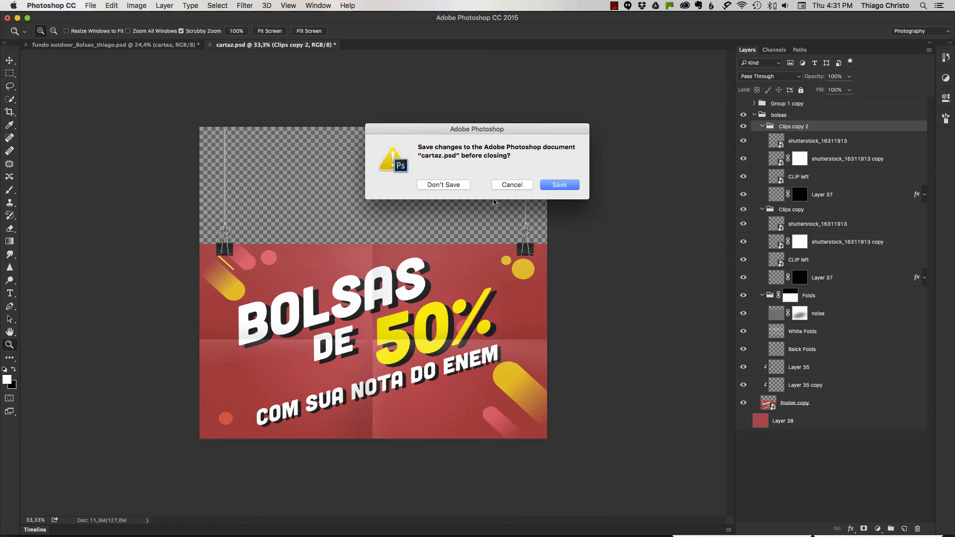
pyautogui.click(442, 185)
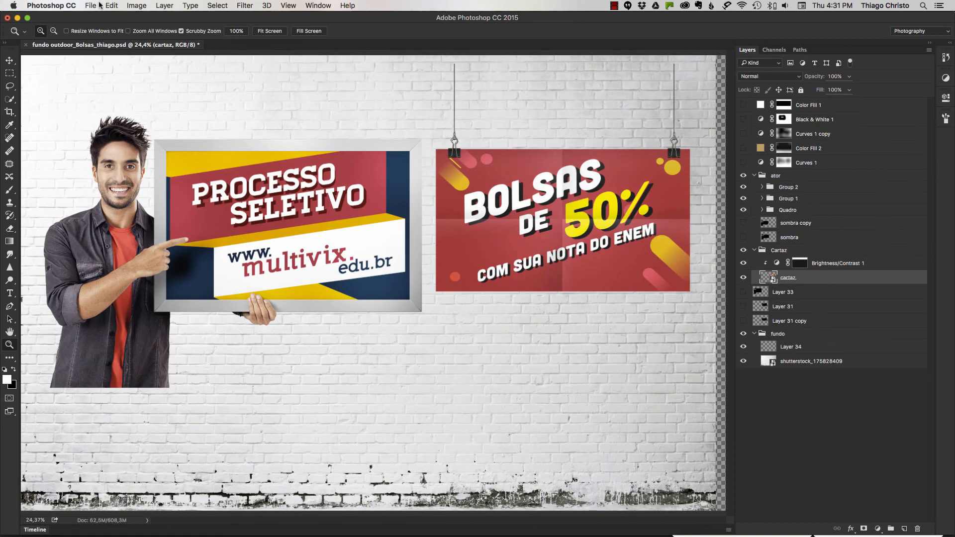
pyautogui.click(91, 6)
pyautogui.click(119, 187)
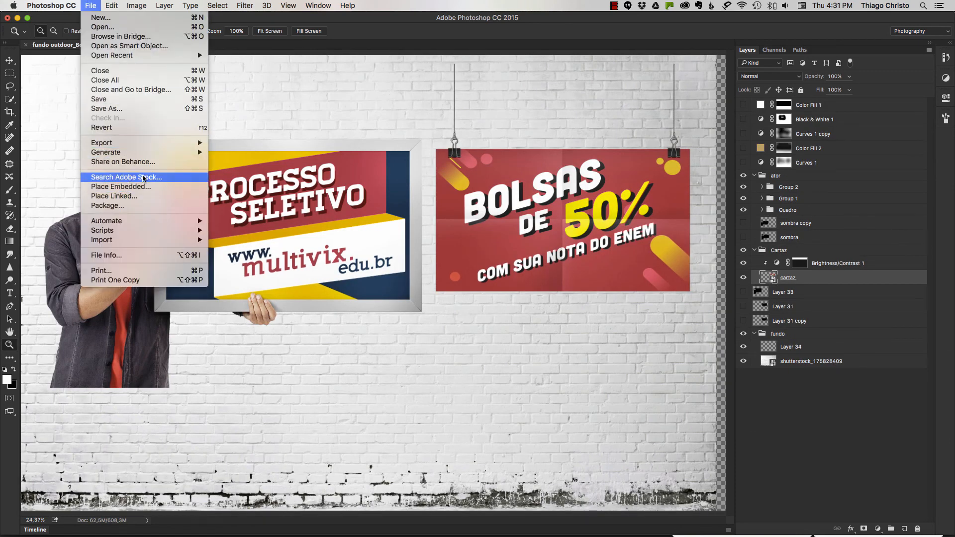
# Step: Toggle the cartaz poster and its Brightness/Contrast 1 adjustment off and on, and collapse the Cartaz group
pyautogui.click(744, 277)
pyautogui.click(743, 278)
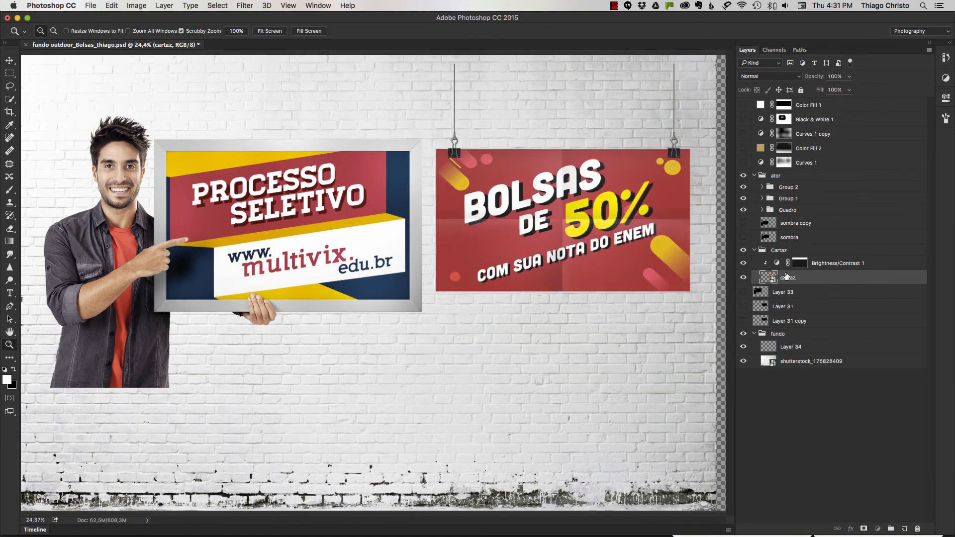
pyautogui.click(743, 263)
pyautogui.click(744, 263)
pyautogui.click(777, 252)
pyautogui.click(754, 251)
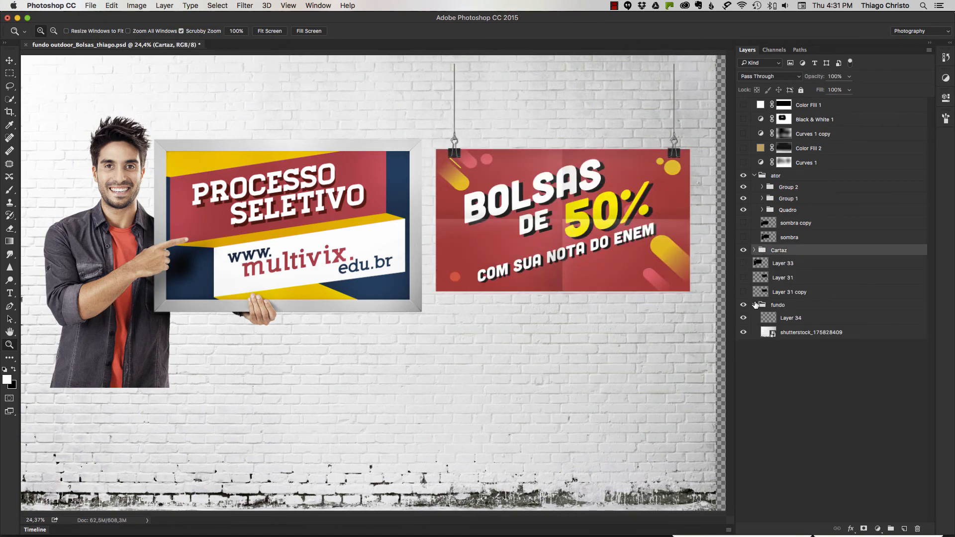
# Step: Show the sombra copy and sombra layers, checking the shadows with the other ator groups temporarily hidden
pyautogui.click(746, 225)
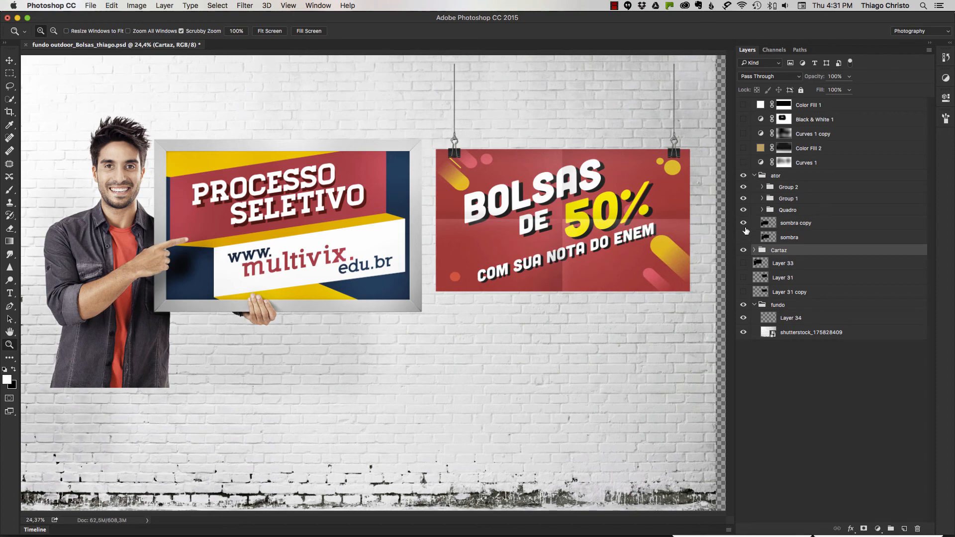
pyautogui.click(747, 235)
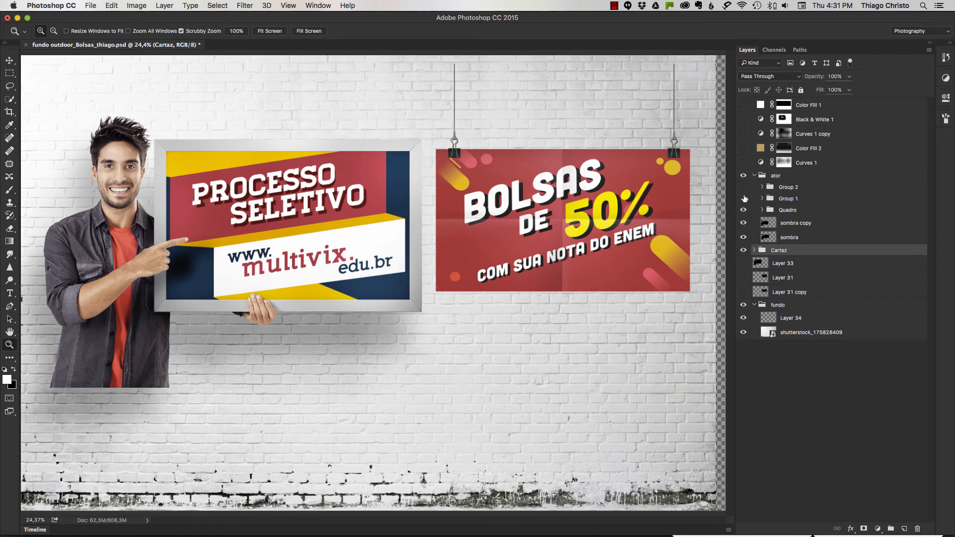
pyautogui.moveTo(745, 198); pyautogui.dragTo(743, 211)
pyautogui.click(744, 238)
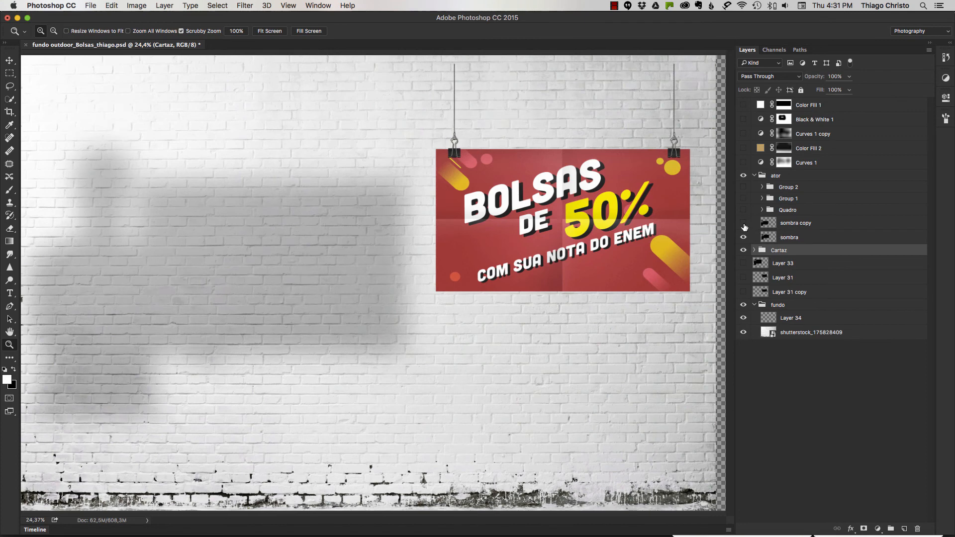
pyautogui.click(744, 223)
pyautogui.moveTo(743, 213); pyautogui.dragTo(744, 187)
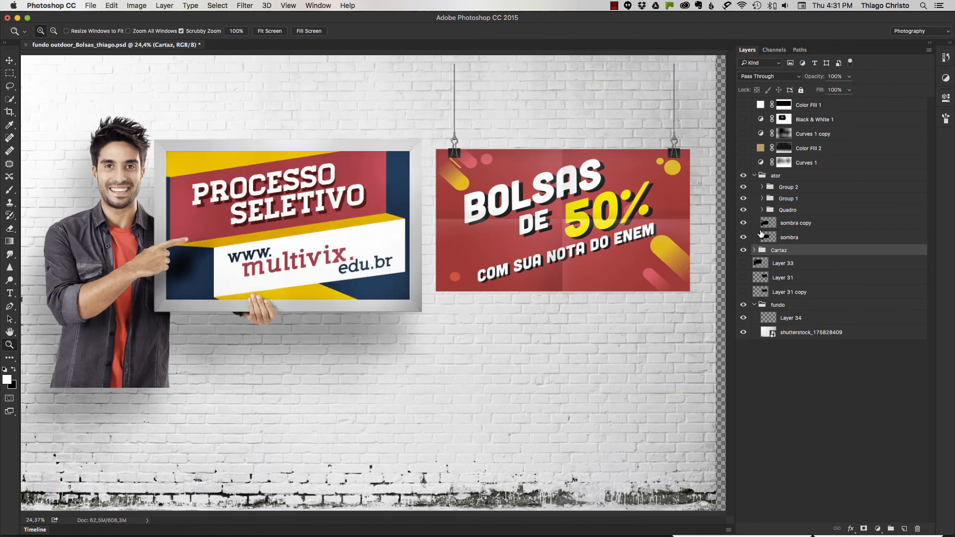
# Step: Show the shadow layers Layer 33, Layer 31 and Layer 31 copy, and collapse the fundo group
pyautogui.click(743, 264)
pyautogui.click(744, 270)
pyautogui.click(744, 264)
pyautogui.click(743, 278)
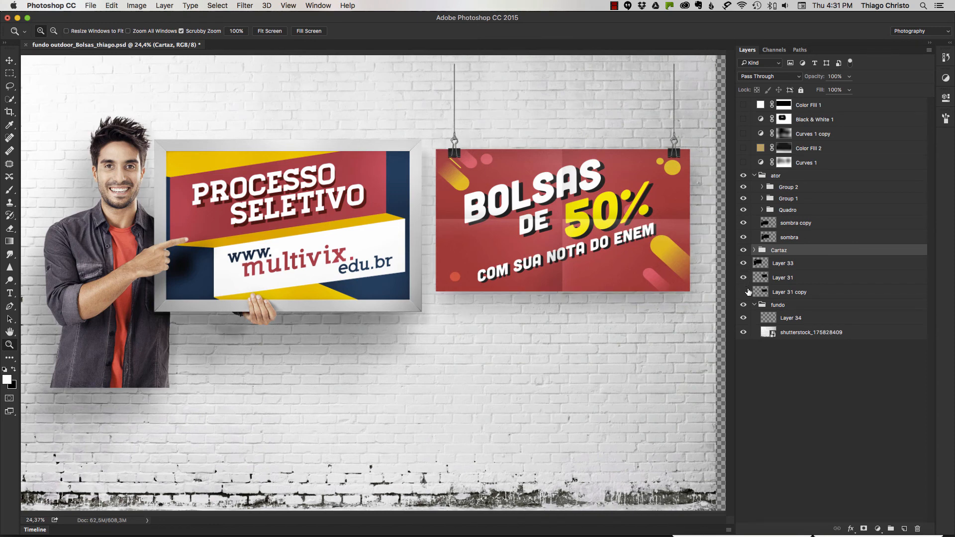
pyautogui.click(743, 291)
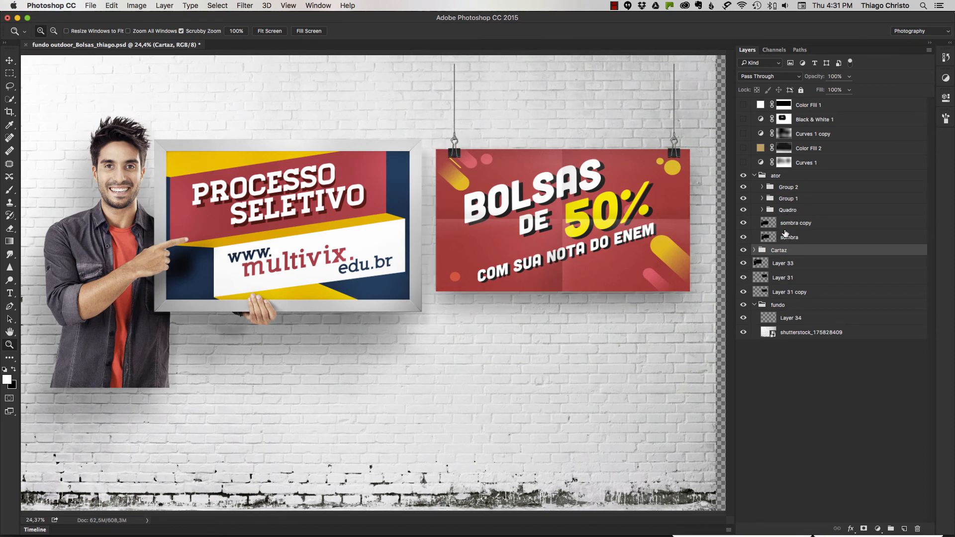
pyautogui.click(754, 305)
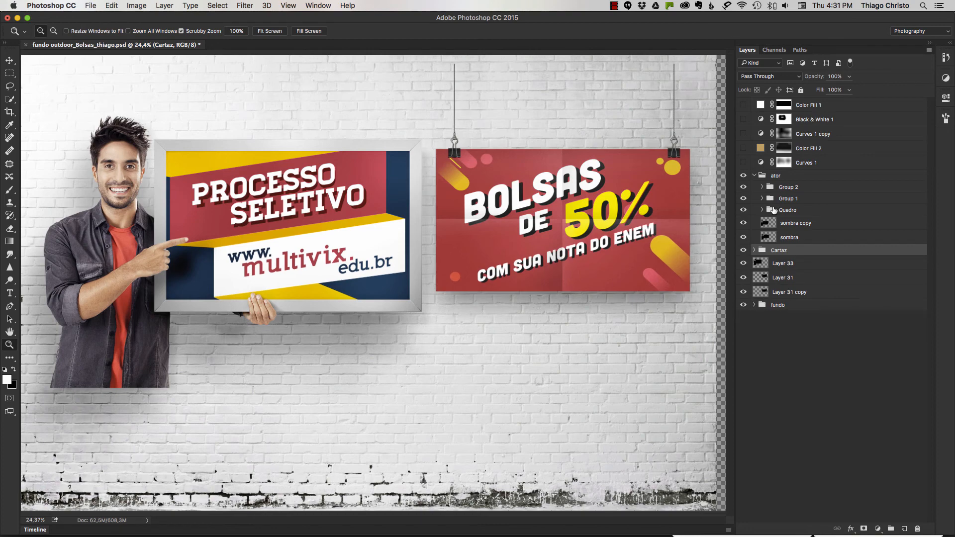
# Step: Show Color Fill 1 with the whole canvas in view, set its colour to 333333, and collapse the ator group
pyautogui.click(754, 105)
pyautogui.click(743, 105)
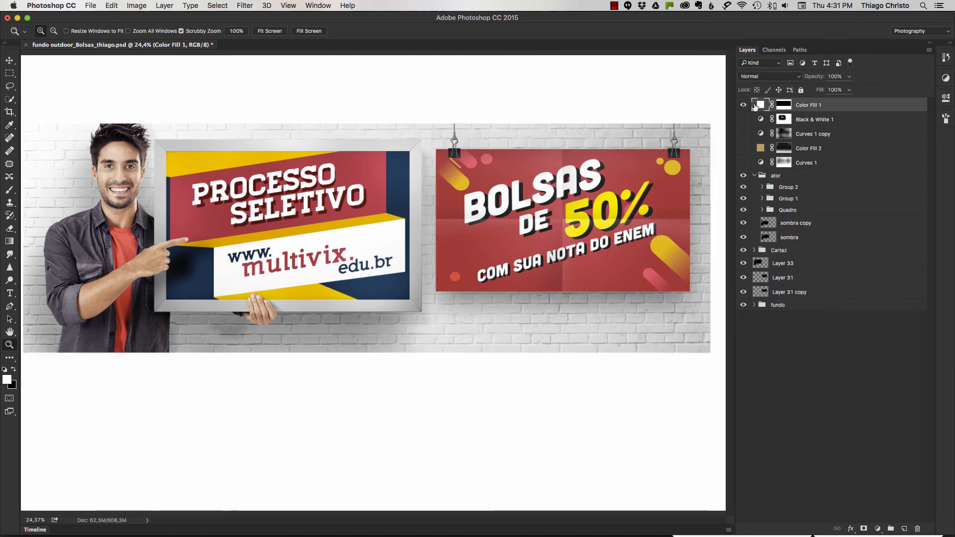
pyautogui.press('super+minus')
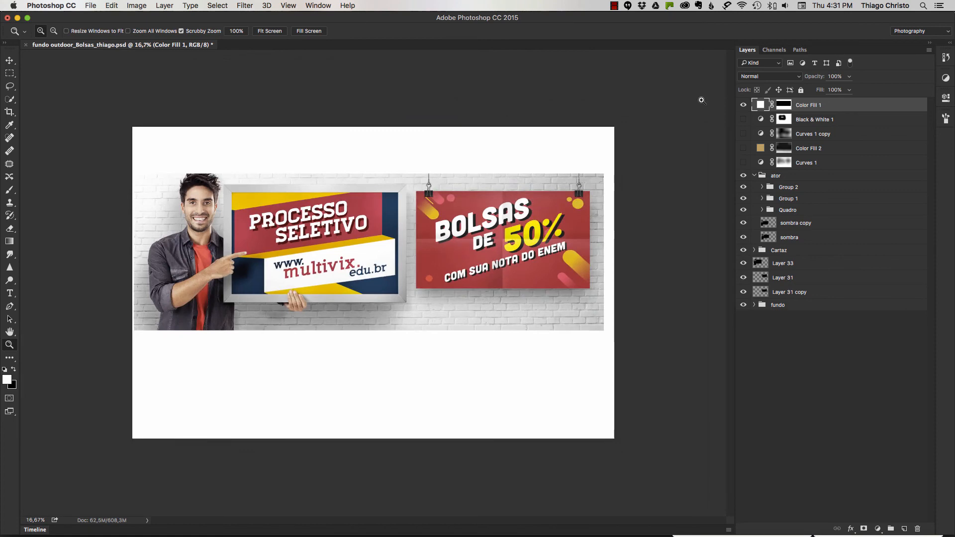
pyautogui.doubleClick(761, 105)
pyautogui.click(630, 105)
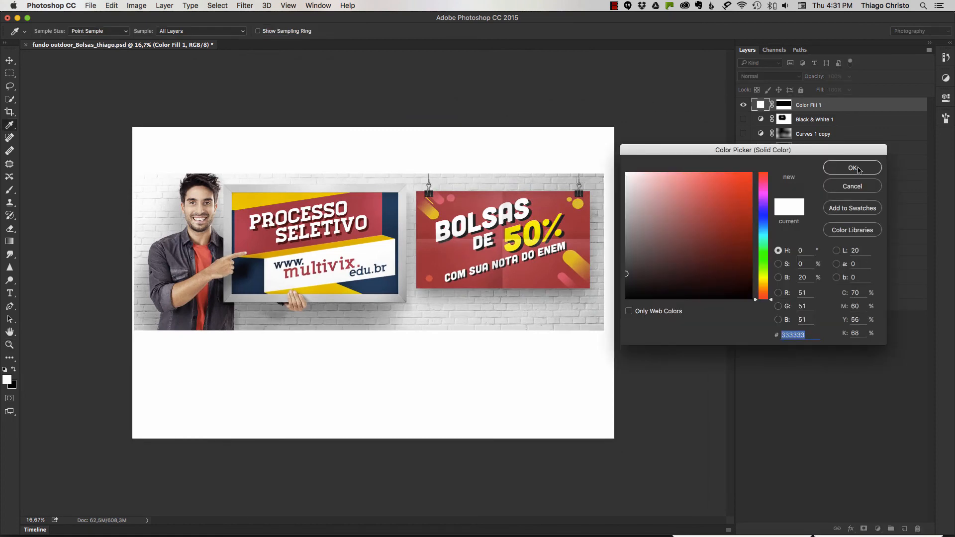
pyautogui.click(855, 168)
pyautogui.click(753, 177)
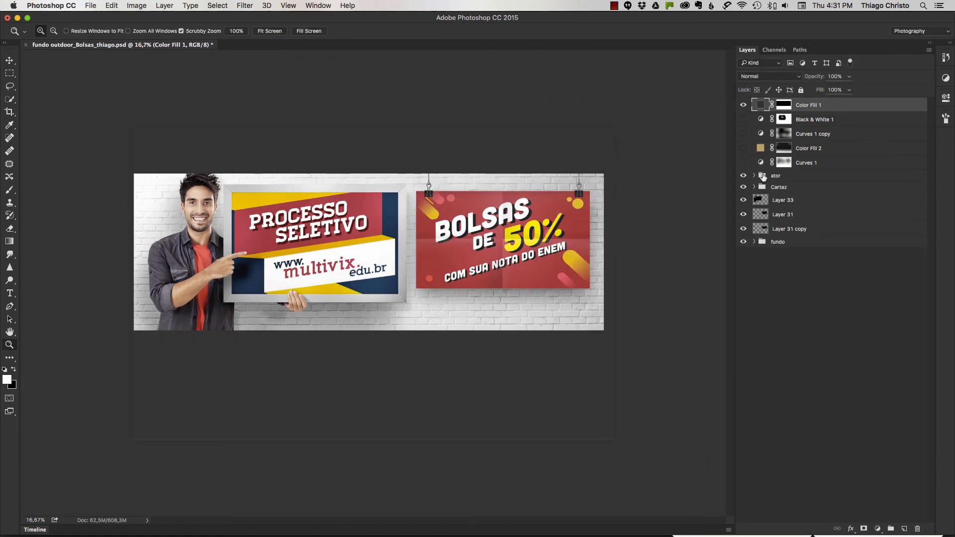
# Step: Show the Curves 1 adjustment and display its Red channel curve in the expanded properties
pyautogui.click(743, 162)
pyautogui.click(771, 163)
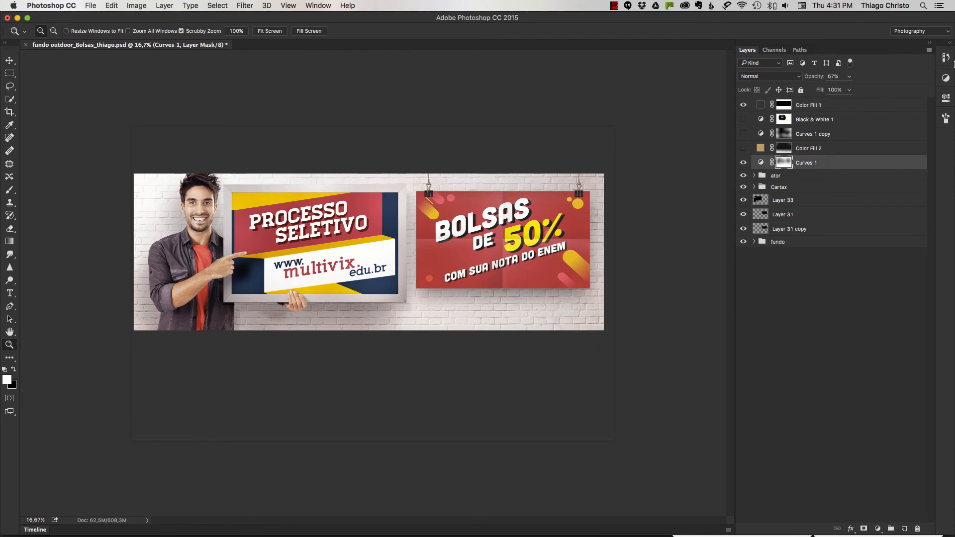
pyautogui.click(950, 44)
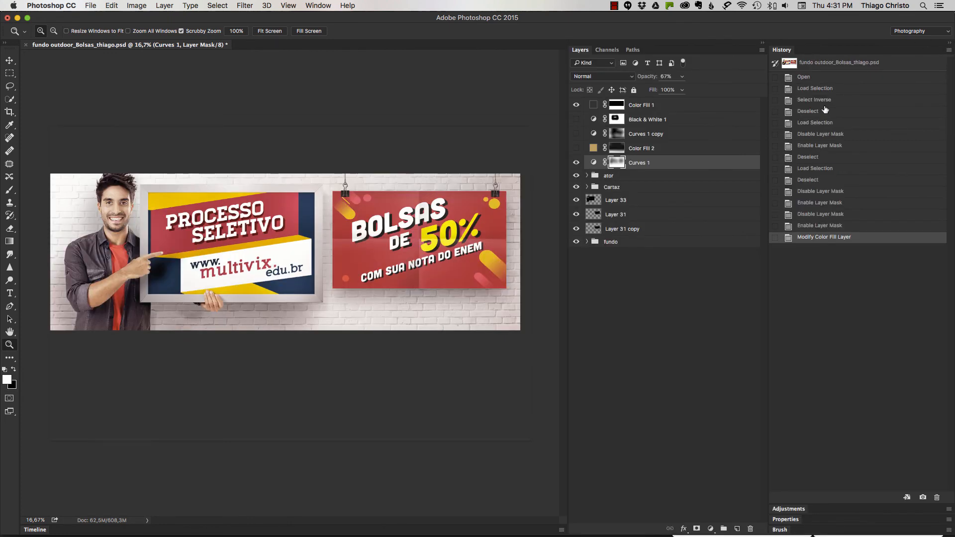
pyautogui.click(593, 163)
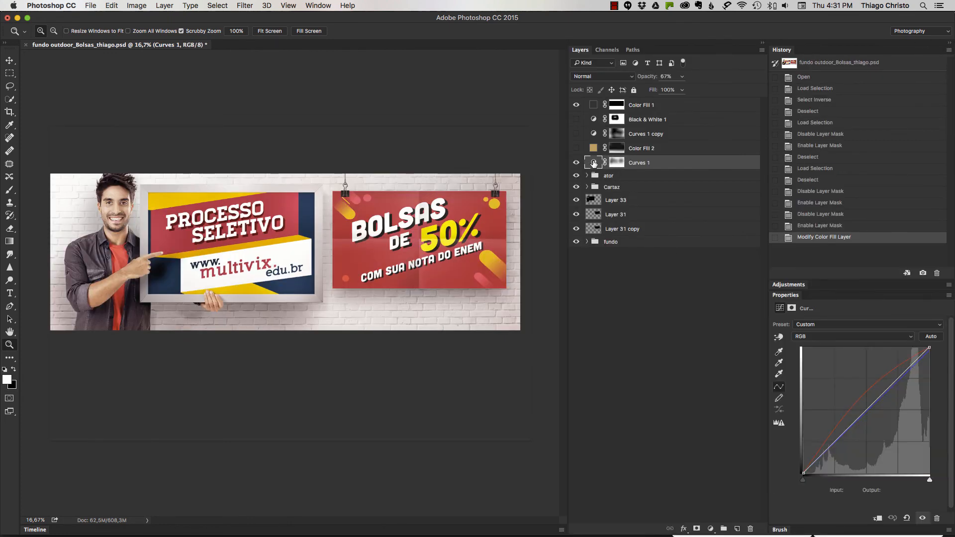
pyautogui.click(831, 337)
pyautogui.click(830, 348)
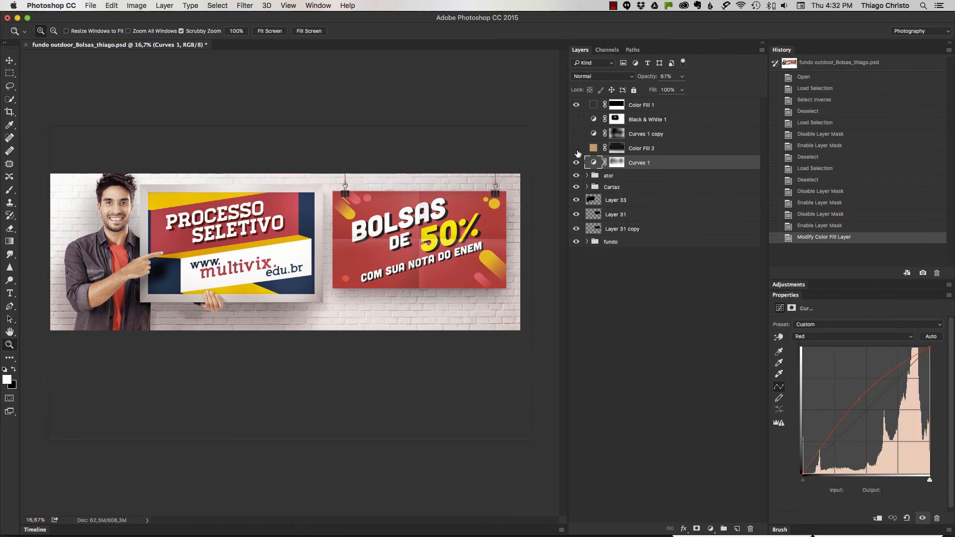
# Step: Show Color Fill 2, view its layer mask on its own, and check its fill colour without changing it
pyautogui.click(577, 148)
pyautogui.keyDown('alt'); pyautogui.click(616, 148); pyautogui.keyUp('alt')
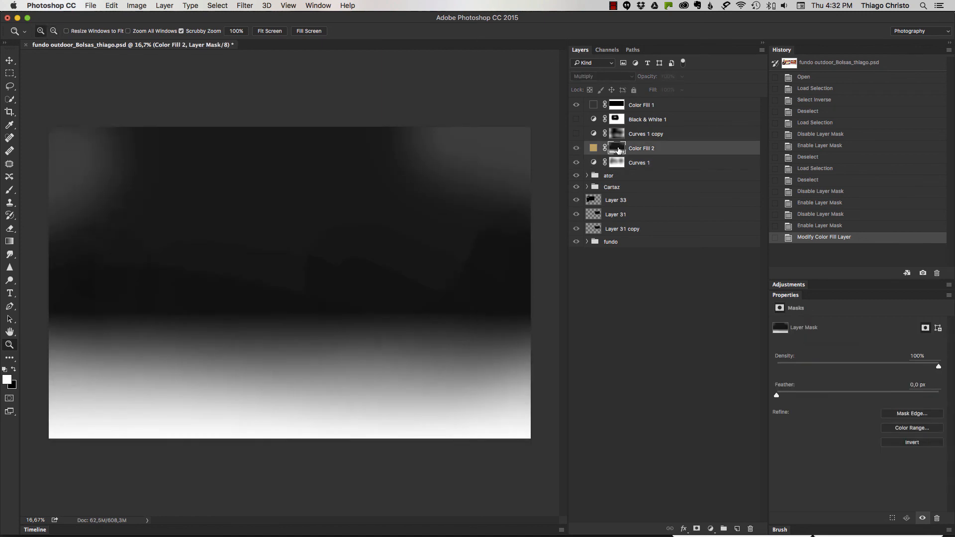
pyautogui.keyDown('alt'); pyautogui.click(616, 148); pyautogui.keyUp('alt')
pyautogui.click(597, 149)
pyautogui.doubleClick(599, 149)
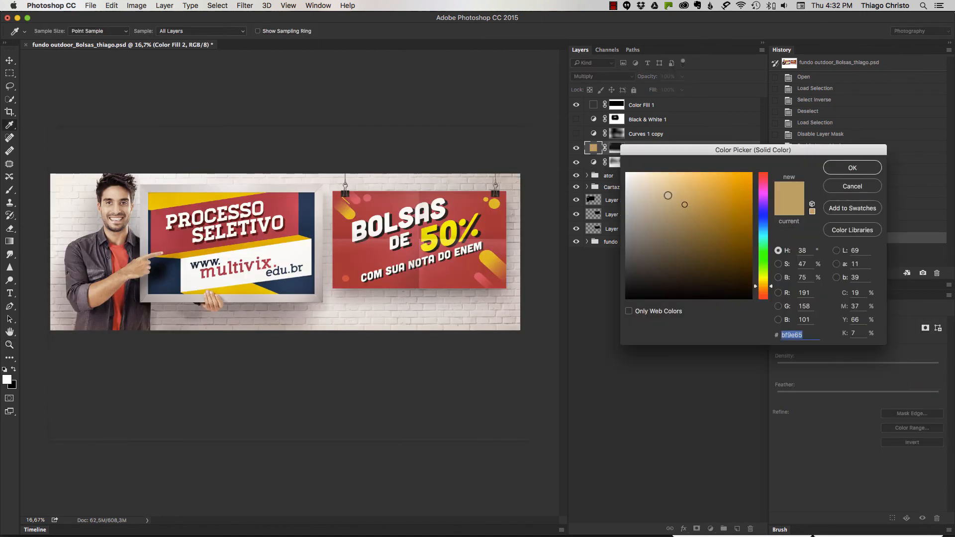
pyautogui.press('Escape')
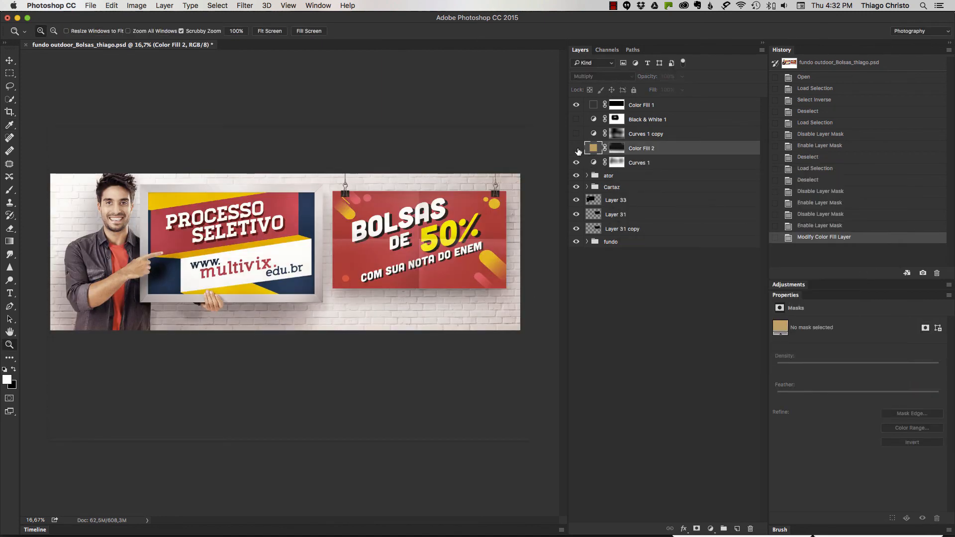
# Step: Compare the lower brick wall up close with Color Fill 2 off and on, then return to the whole composition
pyautogui.moveTo(476, 328); pyautogui.dragTo(489, 269)
pyautogui.click(576, 148)
pyautogui.click(576, 149)
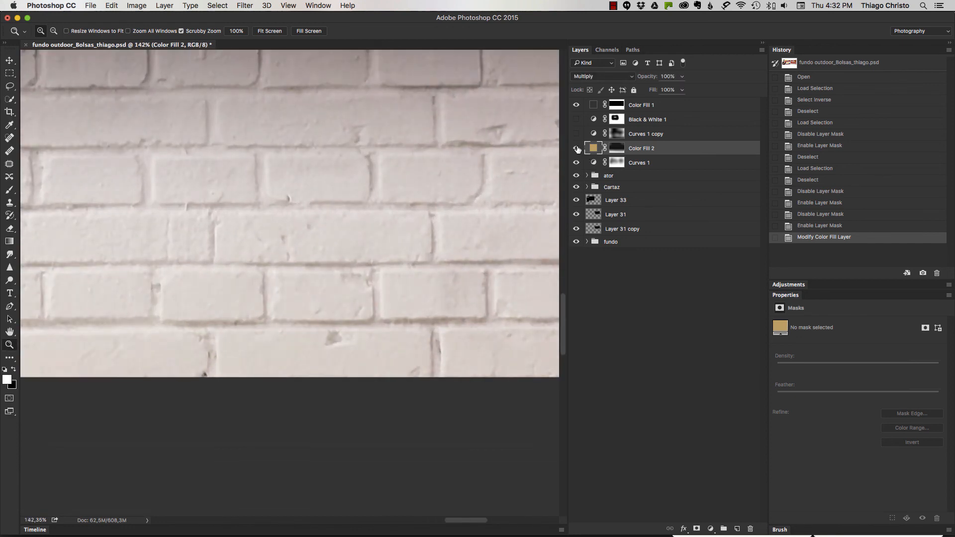
pyautogui.press('super+minus')
pyautogui.press('super+minus')
pyautogui.press('super+minus')
pyautogui.press('super+minus')
pyautogui.press('super+minus')
pyautogui.press('super+minus')
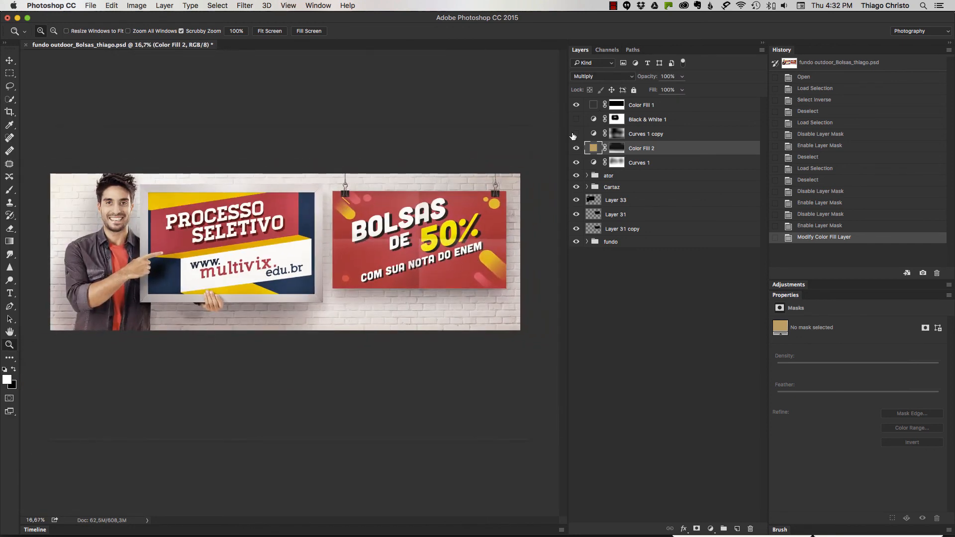
# Step: Show the Curves 1 copy adjustment, view its layer mask on its own, and compare the image with it off and on
pyautogui.click(576, 134)
pyautogui.click(575, 135)
pyautogui.click(575, 135)
pyautogui.keyDown('alt'); pyautogui.click(616, 134); pyautogui.keyUp('alt')
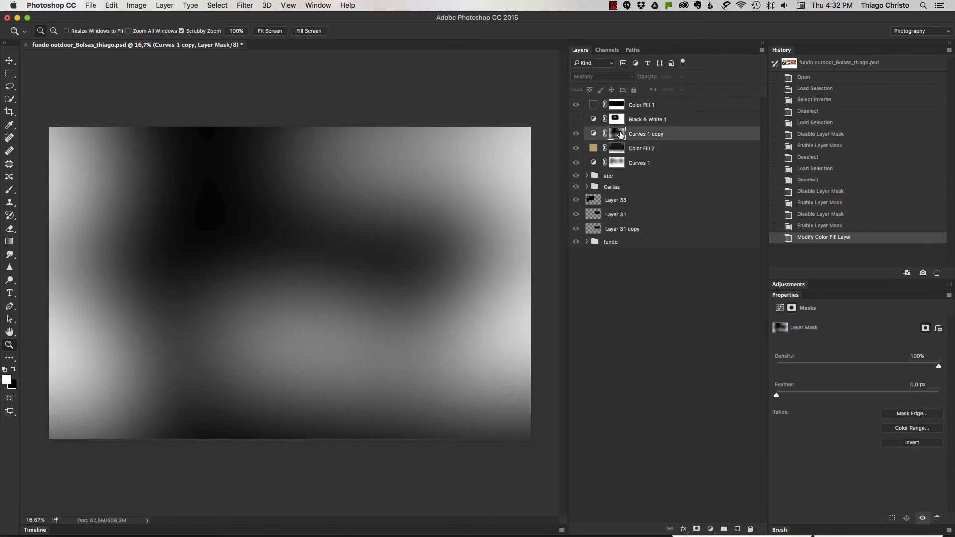
pyautogui.keyDown('alt'); pyautogui.click(620, 136); pyautogui.keyUp('alt')
pyautogui.click(579, 133)
pyautogui.click(578, 133)
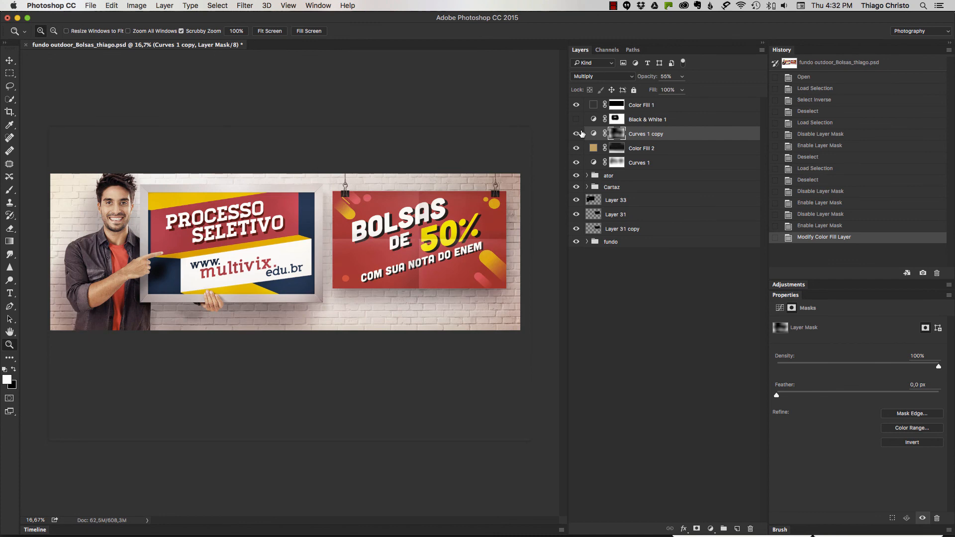
# Step: Compare the image with the Curves 1 copy mask disabled and enabled, starting near the actor, and view that mask again
pyautogui.moveTo(68, 202); pyautogui.dragTo(121, 194)
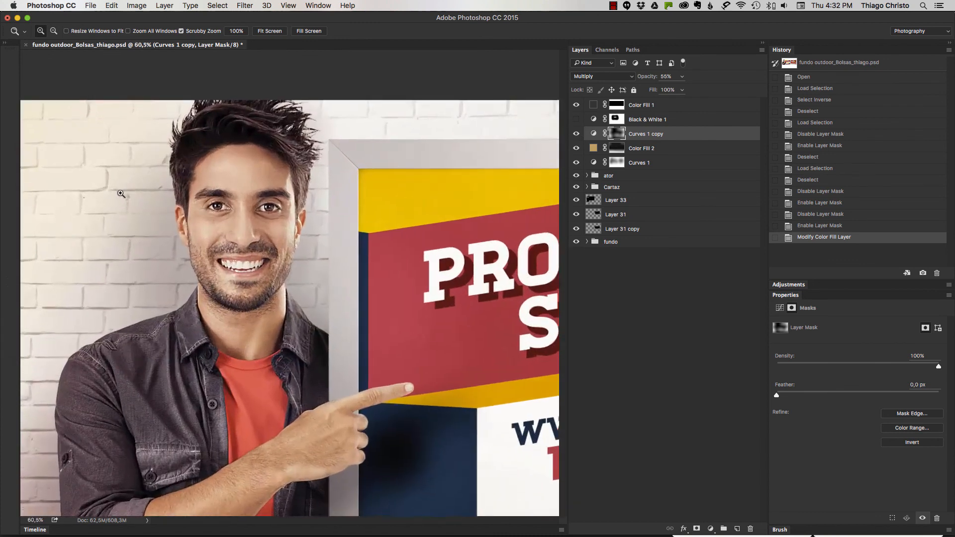
pyautogui.keyDown('shift'); pyautogui.click(618, 133); pyautogui.keyUp('shift')
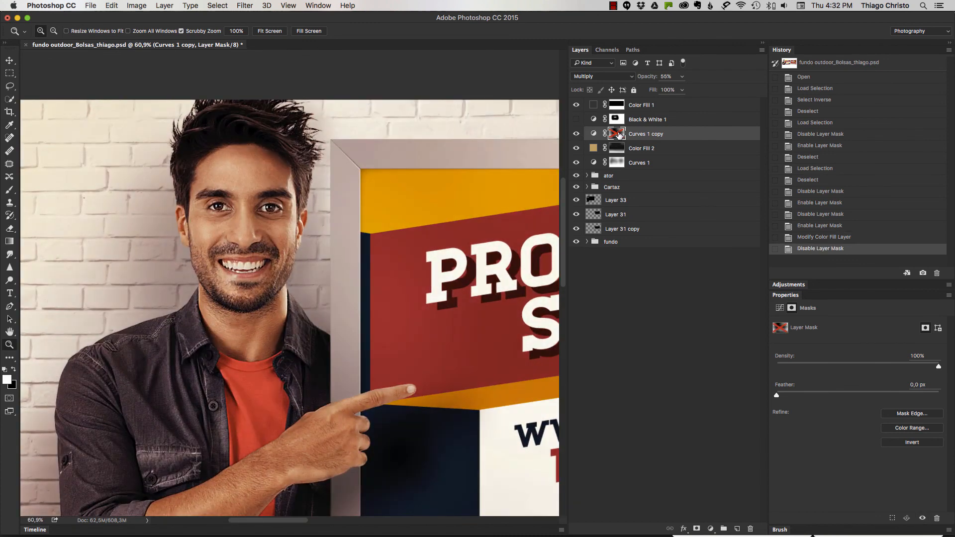
pyautogui.press('super+0')
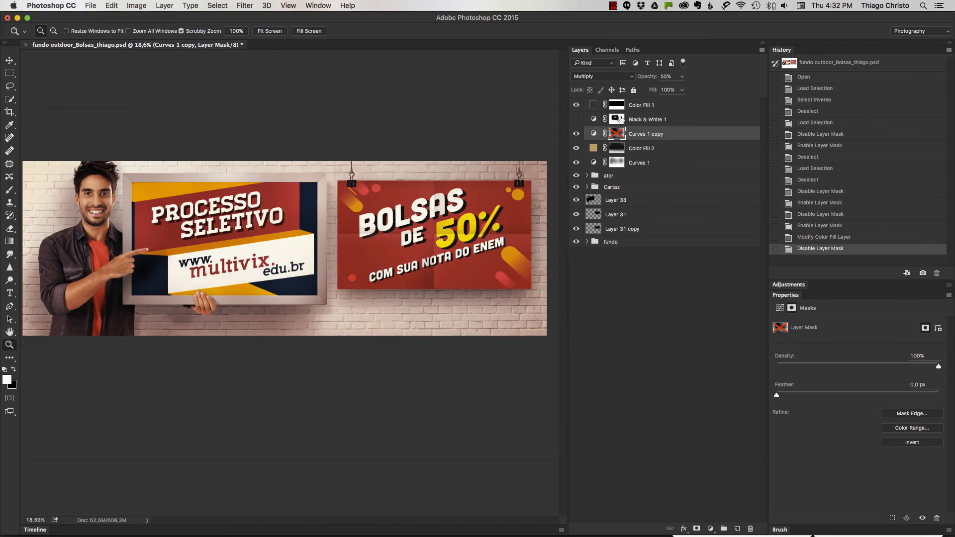
pyautogui.keyDown('shift'); pyautogui.click(618, 133); pyautogui.keyUp('shift')
pyautogui.keyDown('alt'); pyautogui.click(618, 134); pyautogui.keyUp('alt')
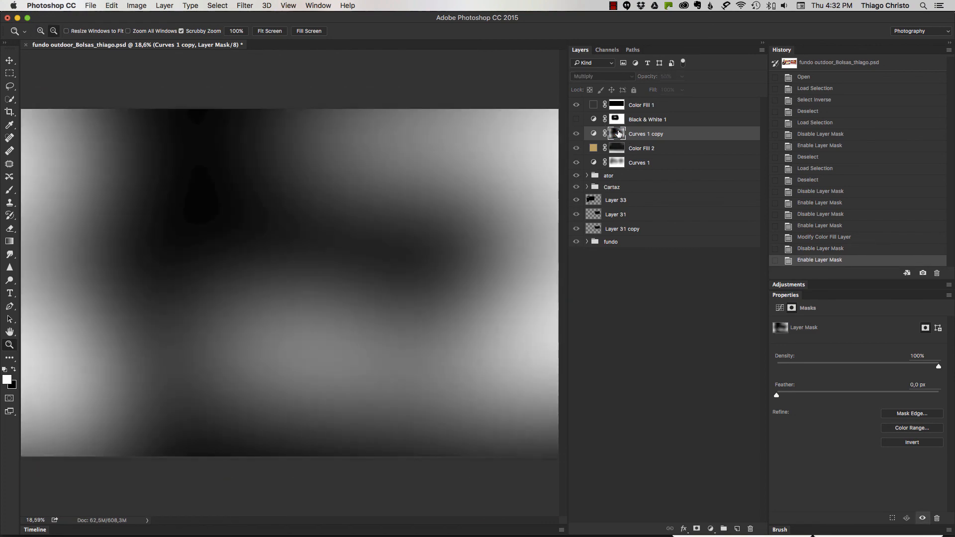
pyautogui.keyDown('alt'); pyautogui.click(618, 133); pyautogui.keyUp('alt')
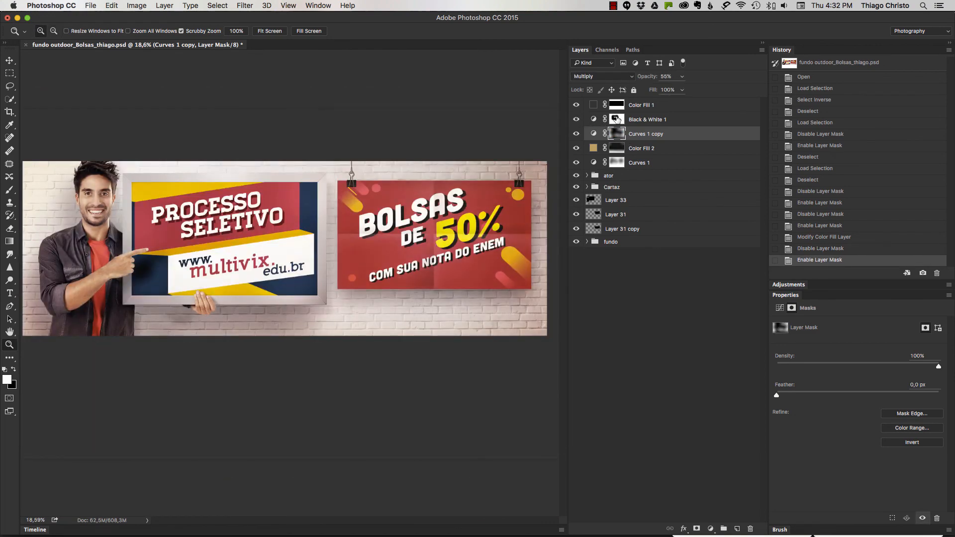
# Step: Disable and re-enable the Black & White 1 mask while examining the framed sign up close, then view that mask on its own
pyautogui.click(617, 120)
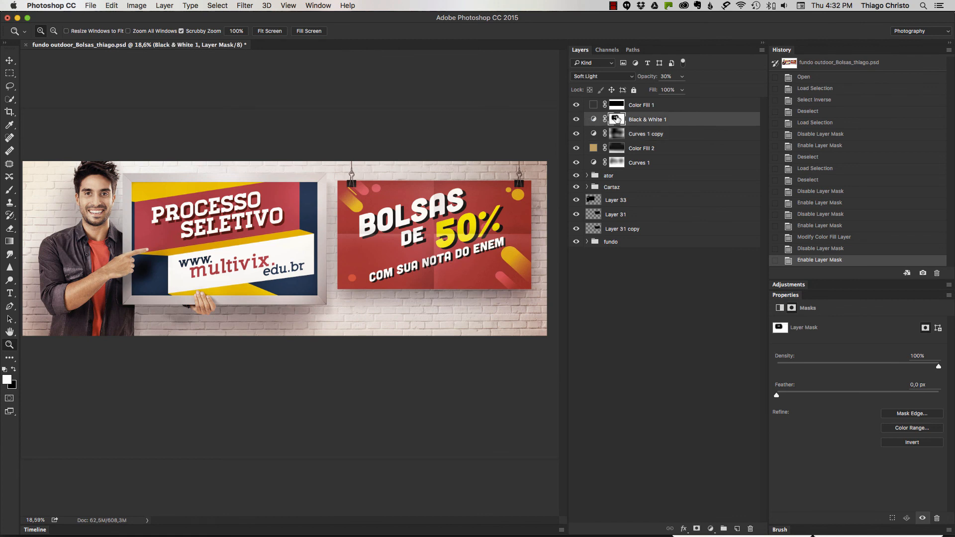
pyautogui.keyDown('shift'); pyautogui.click(616, 119); pyautogui.keyUp('shift')
pyautogui.moveTo(218, 218); pyautogui.dragTo(303, 187)
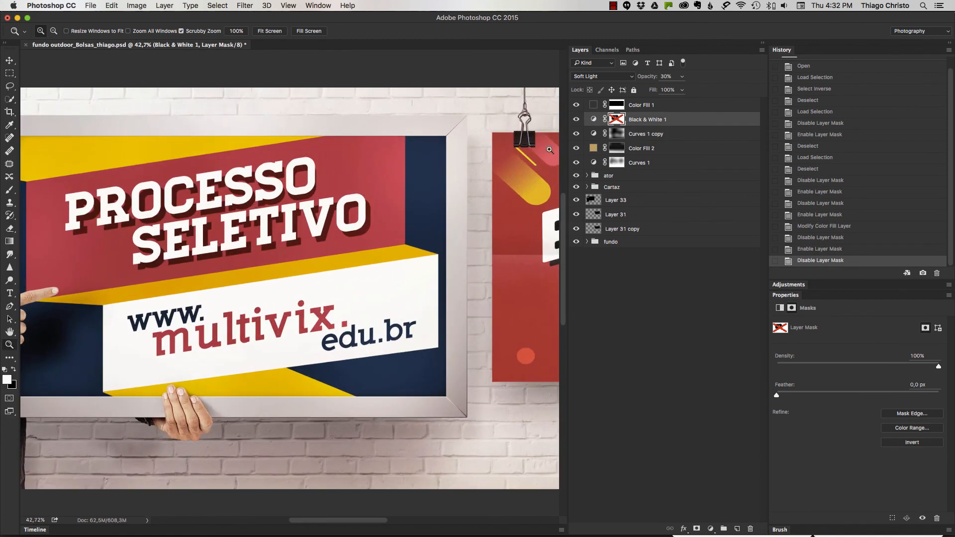
pyautogui.moveTo(435, 186); pyautogui.dragTo(507, 176)
pyautogui.keyDown('shift'); pyautogui.click(616, 119); pyautogui.keyUp('shift')
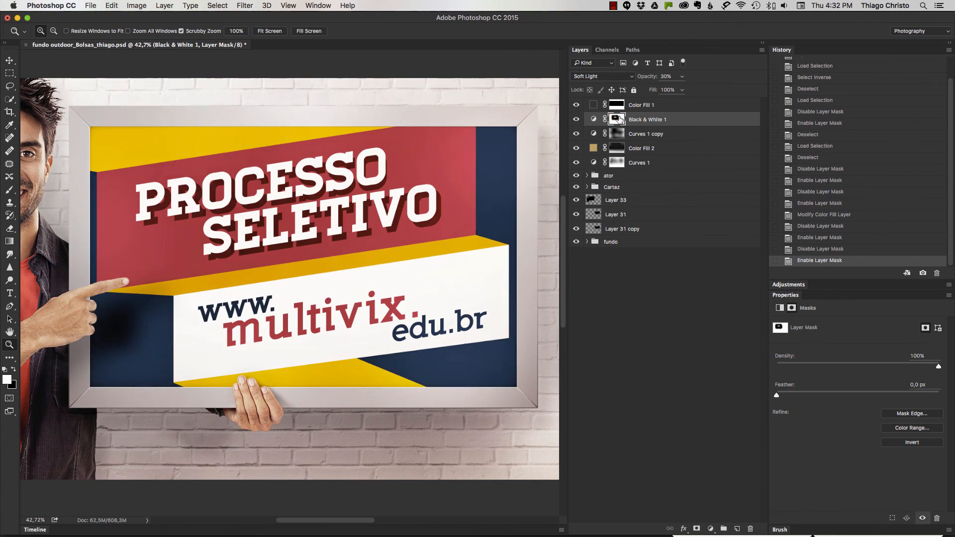
pyautogui.keyDown('alt'); pyautogui.click(616, 119); pyautogui.keyUp('alt')
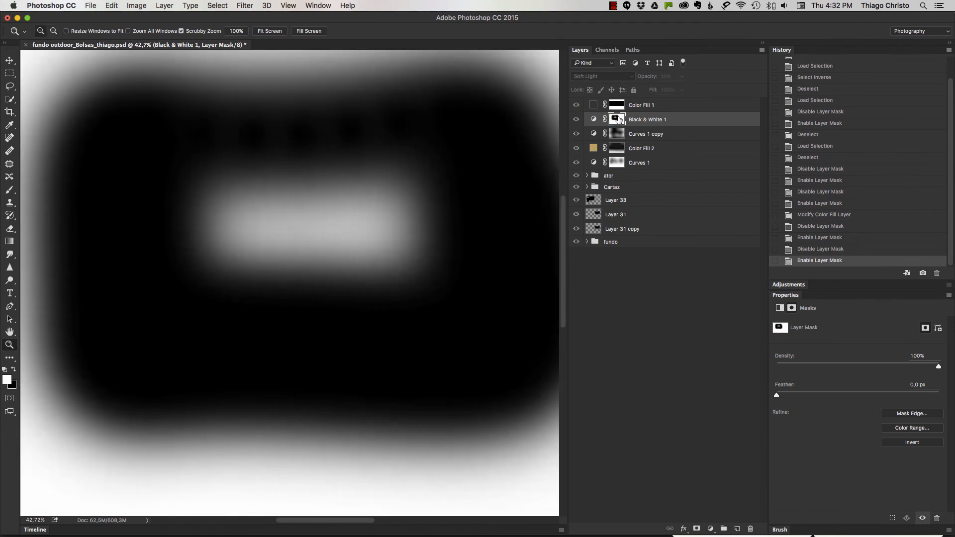
pyautogui.keyDown('alt'); pyautogui.click(616, 120); pyautogui.keyUp('alt')
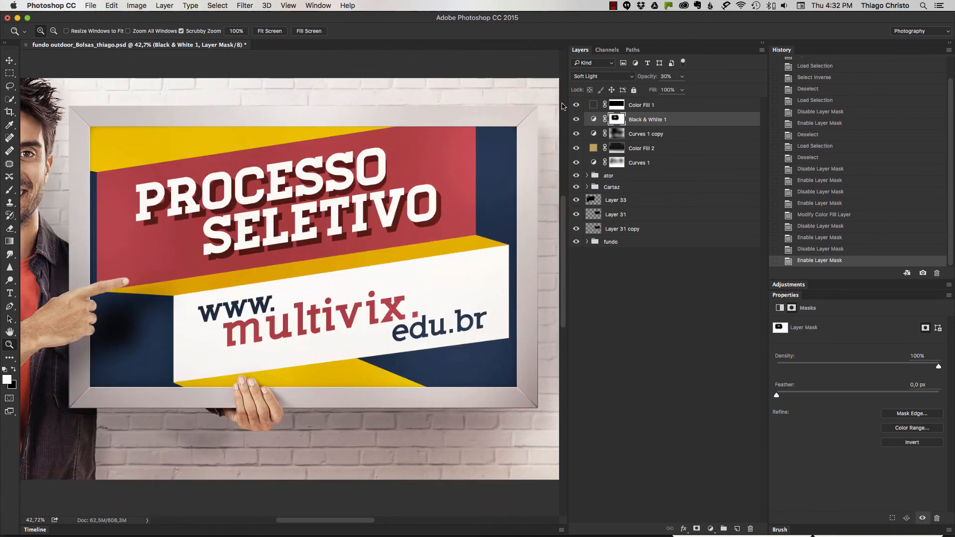
# Step: Return to the whole composition and compare it with the Color Fill 1 layer hidden and shown
pyautogui.press('super+minus')
pyautogui.press('super+minus')
pyautogui.press('super+minus')
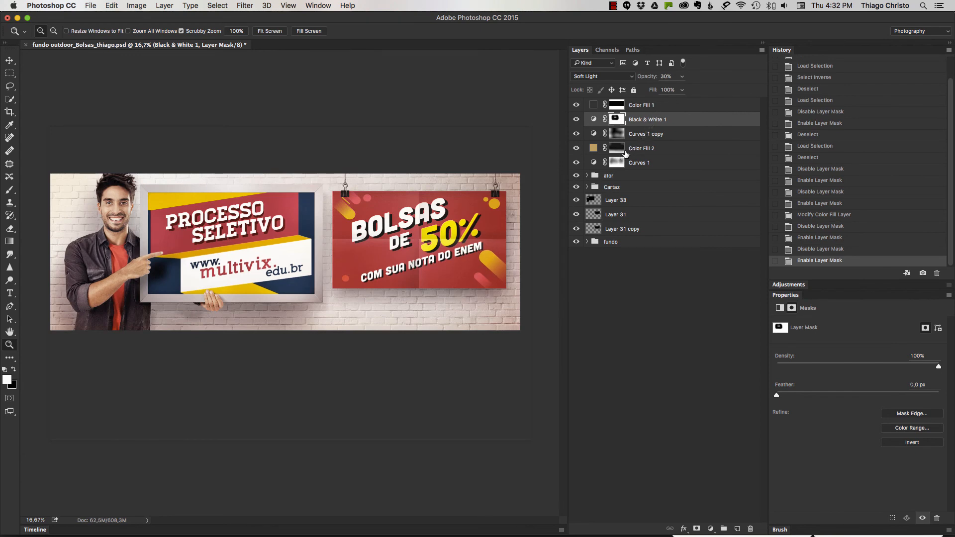
pyautogui.click(576, 105)
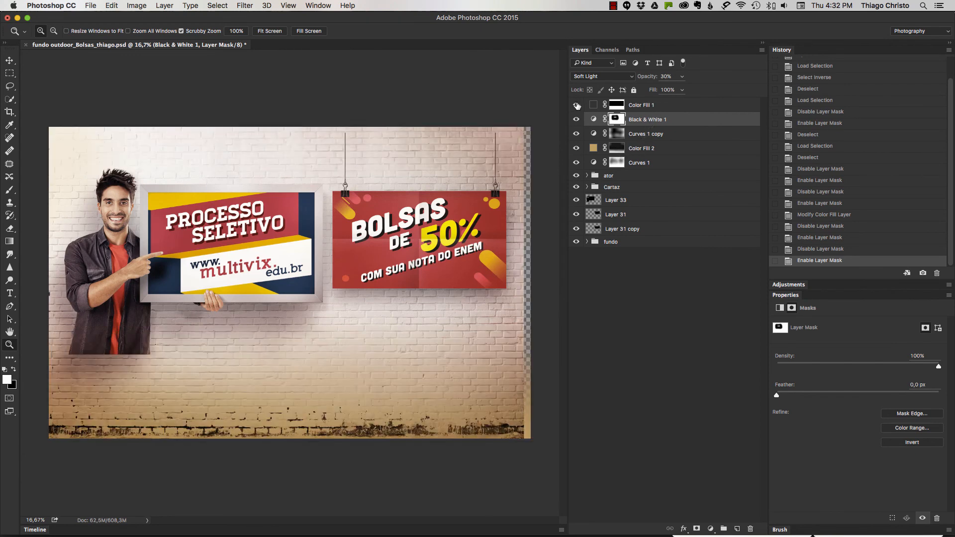
pyautogui.click(577, 105)
# Step: Compare the composition with the ator group hidden and shown, leaving that group selected with the Move tool active
pyautogui.click(599, 177)
pyautogui.click(576, 176)
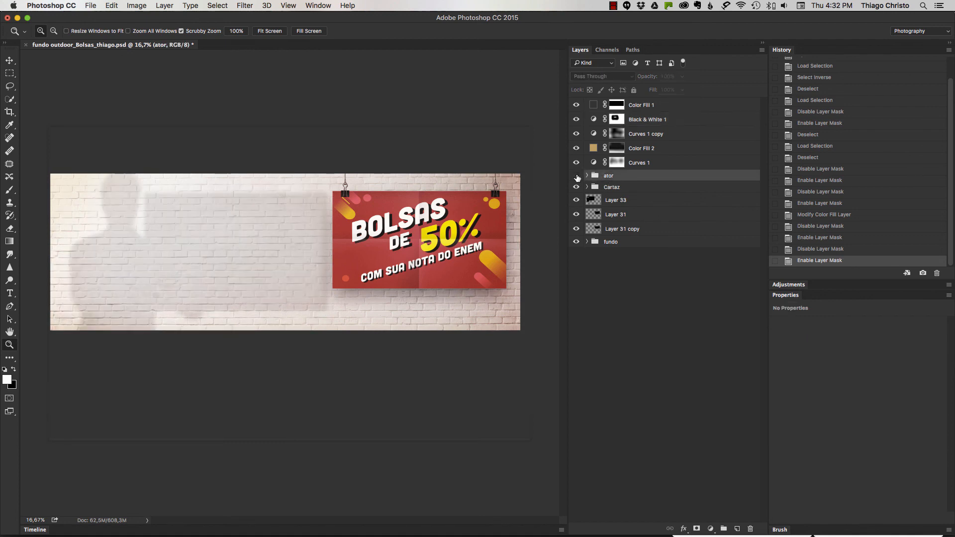
pyautogui.click(576, 175)
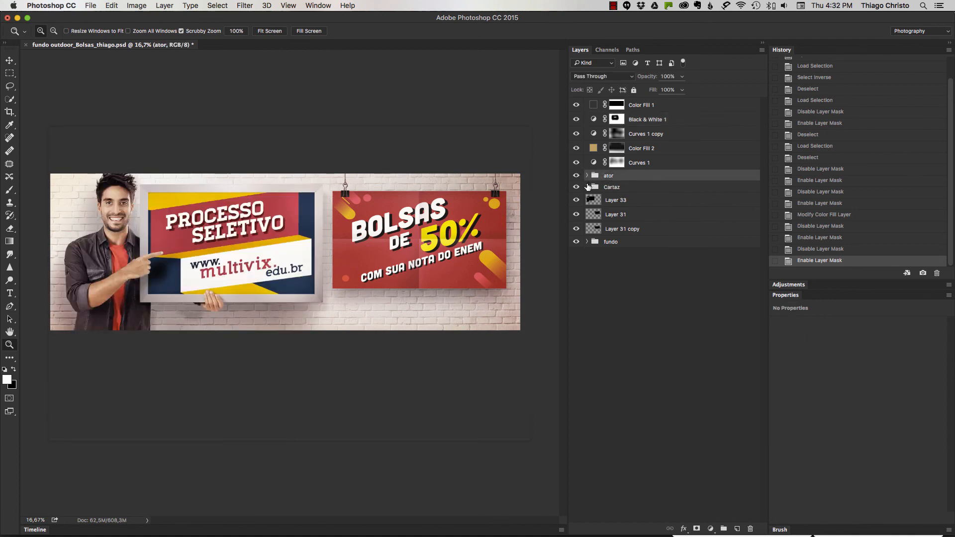
pyautogui.press('v')
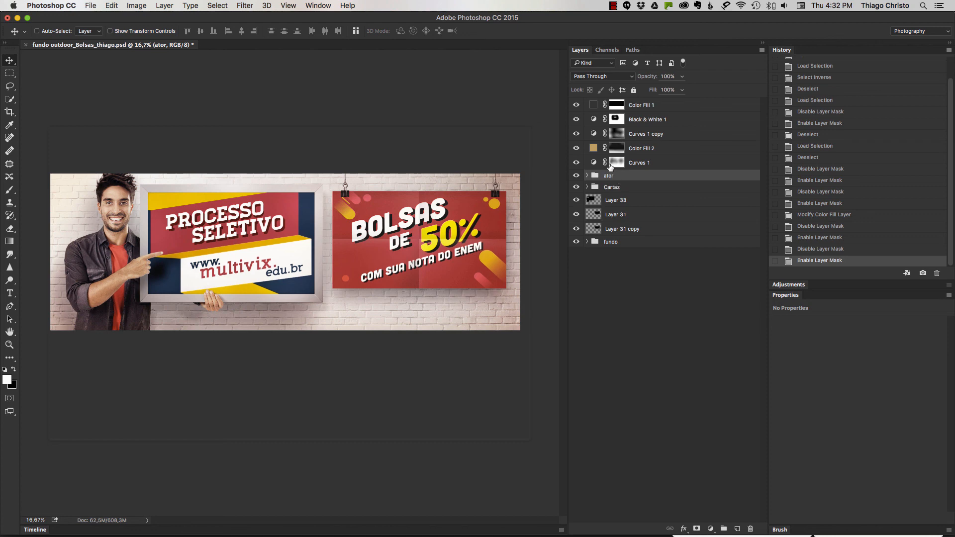
pyautogui.press('super')
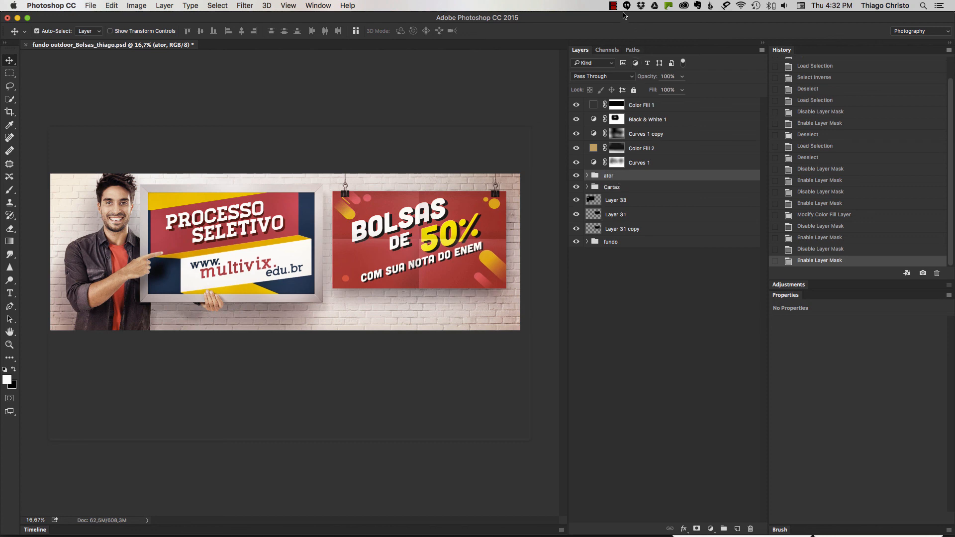